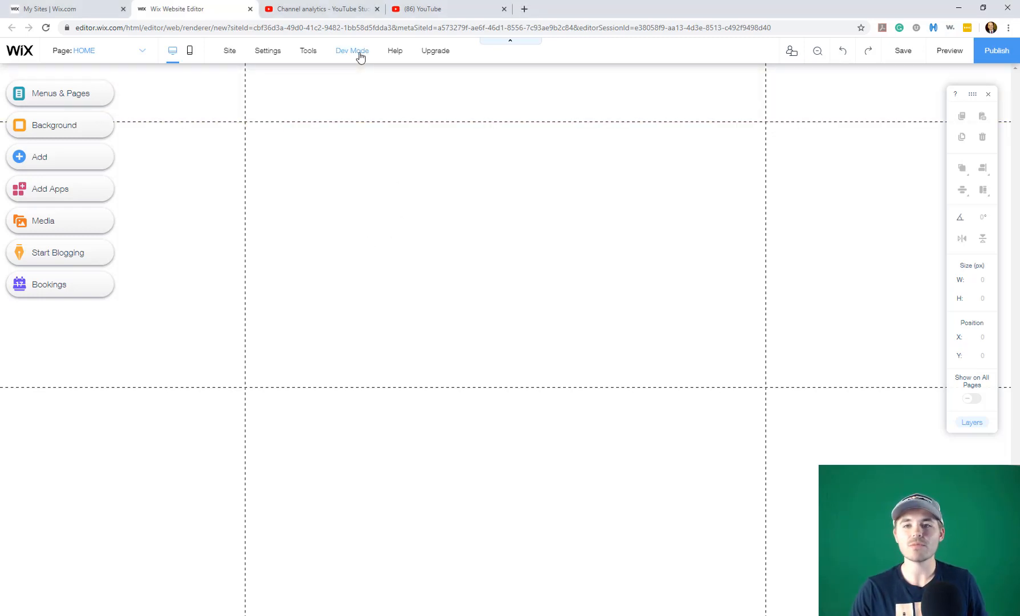
# Step: Turn on Corvid developer mode for the site and collapse the page code and site structure areas
pyautogui.moveTo(358, 55)
pyautogui.click(374, 187)
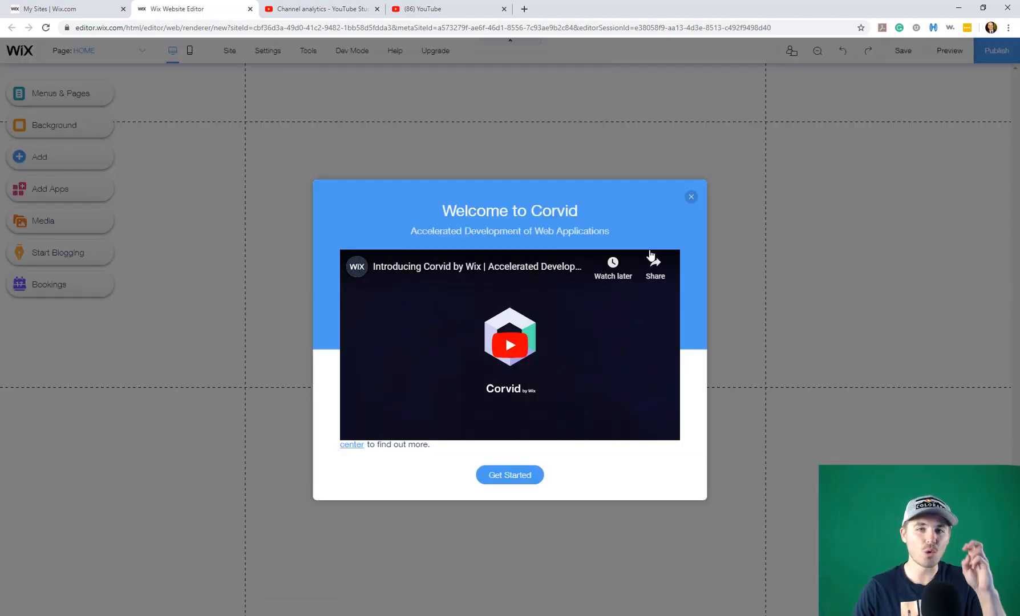
pyautogui.click(690, 197)
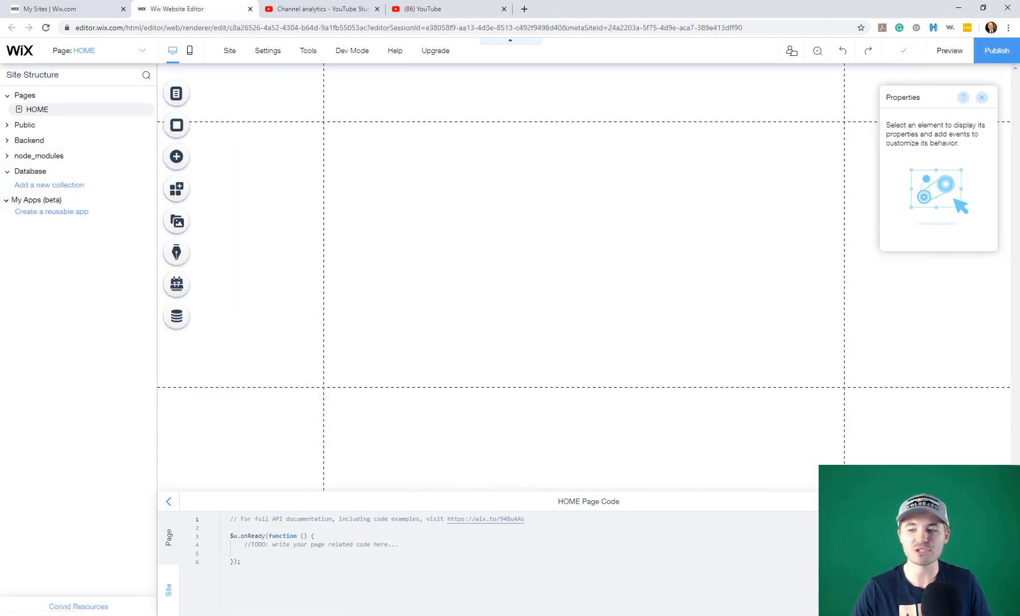
pyautogui.click(1002, 501)
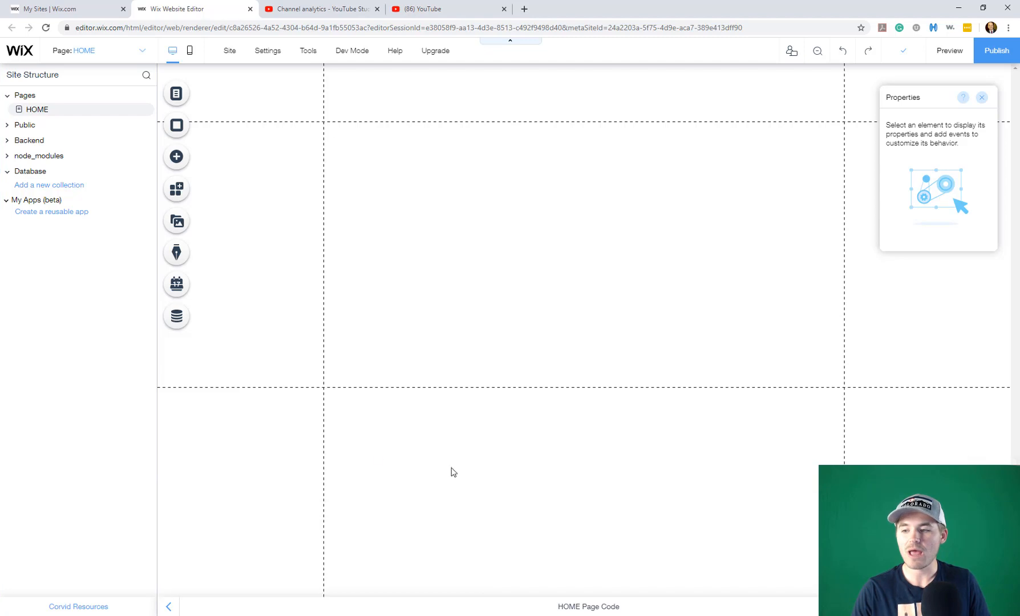
pyautogui.click(169, 606)
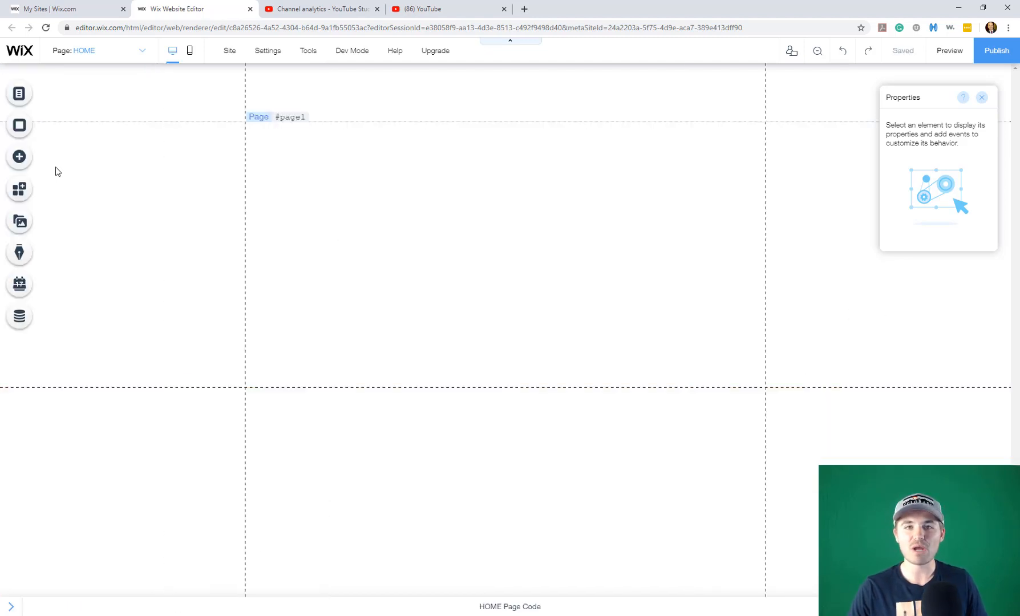
# Step: Start a new content collection from scratch in the Content Manager
pyautogui.click(20, 318)
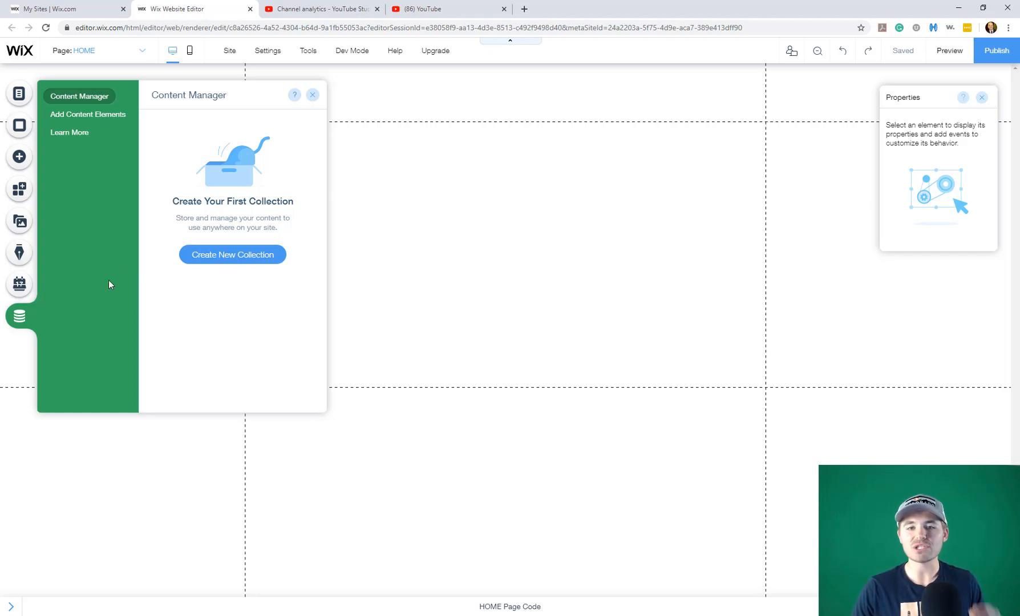
pyautogui.click(239, 262)
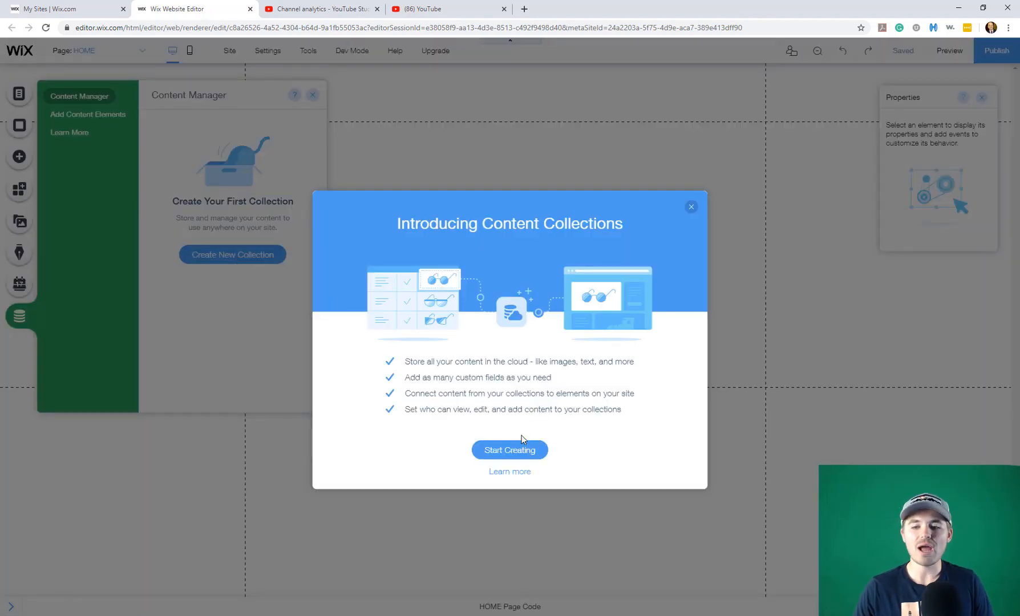
pyautogui.click(507, 450)
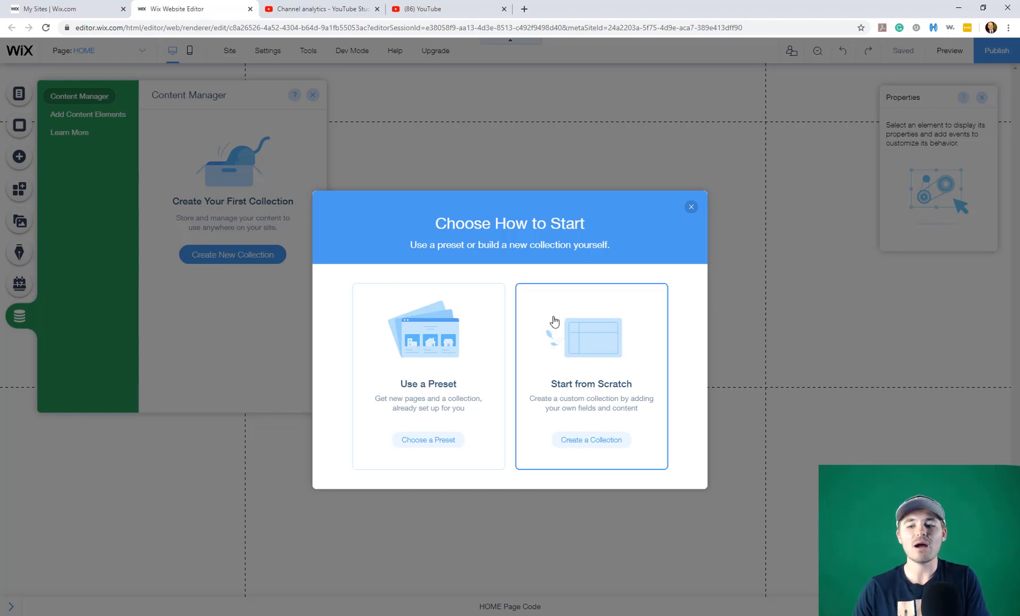
pyautogui.click(609, 388)
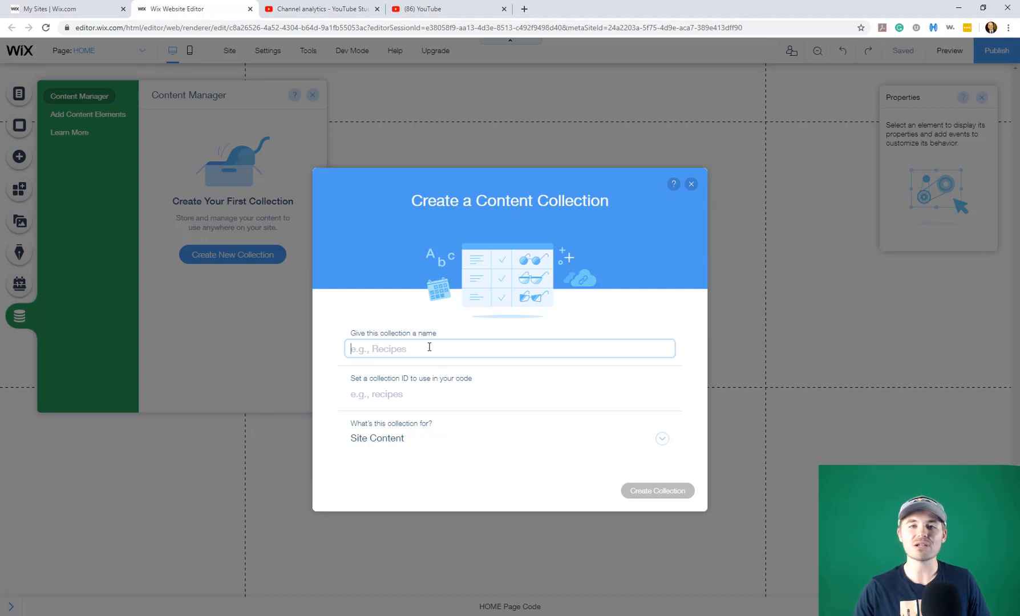
# Step: Name the new content collection Profile
pyautogui.write('Po')
pyautogui.press('BackSpace')
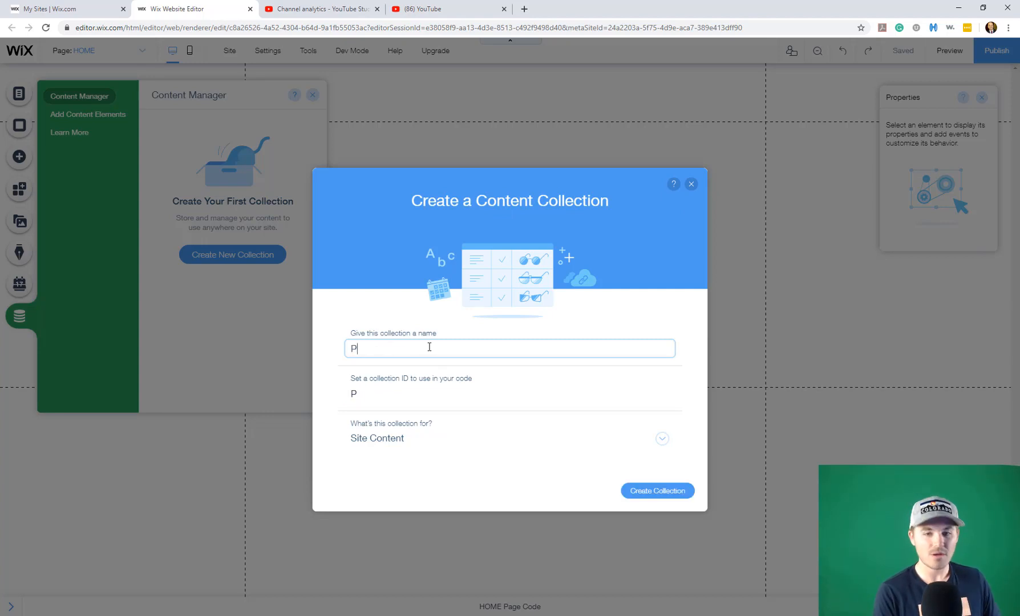
pyautogui.press('BackSpace')
pyautogui.write('Profilw')
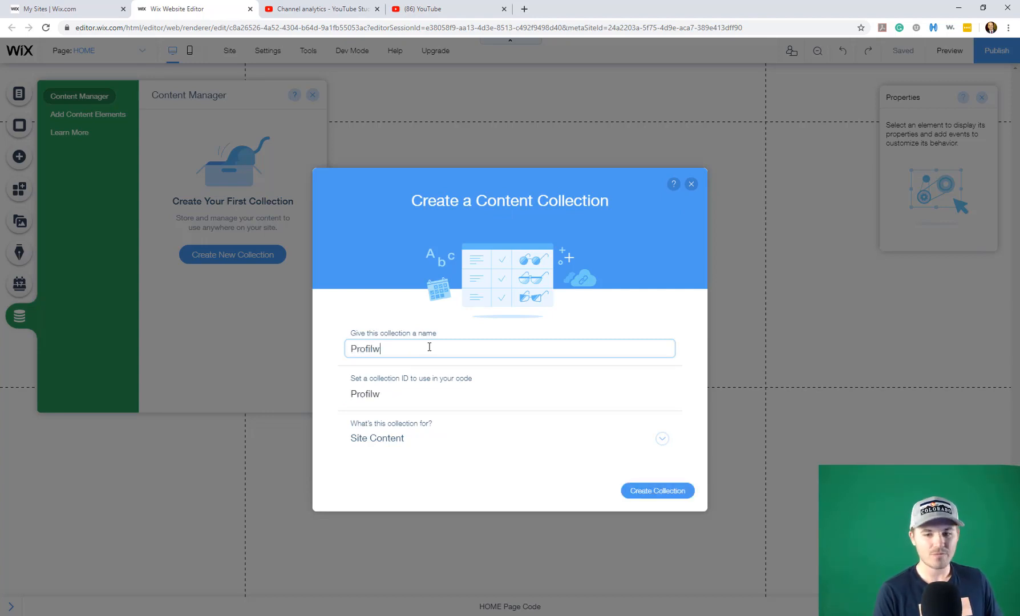
pyautogui.press('BackSpace')
pyautogui.write('e')
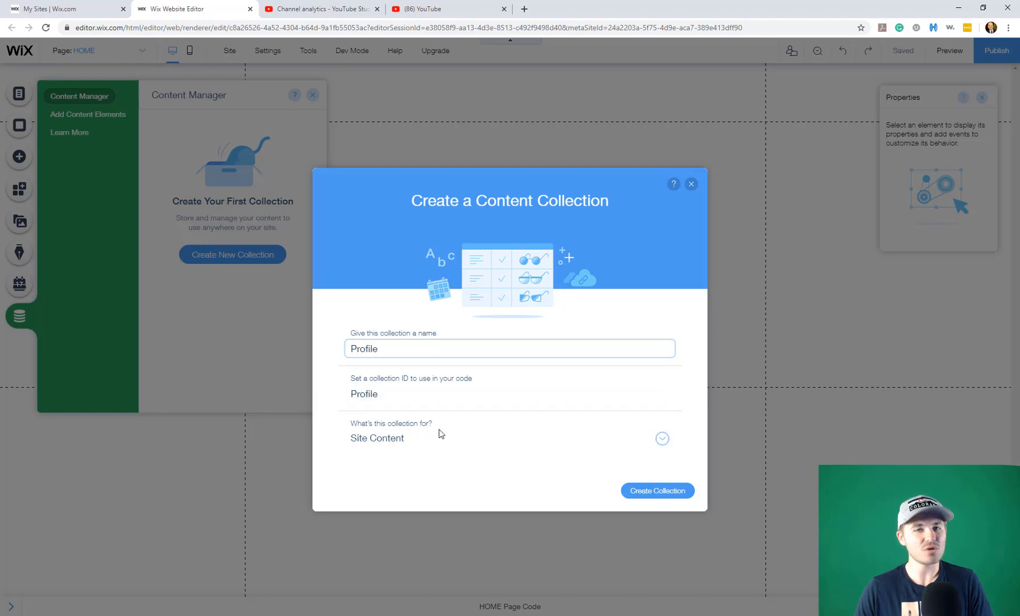
# Step: Set the collection's purpose to Custom Use and proceed to its custom permissions
pyautogui.click(392, 444)
pyautogui.scroll(-3, 454, 450)
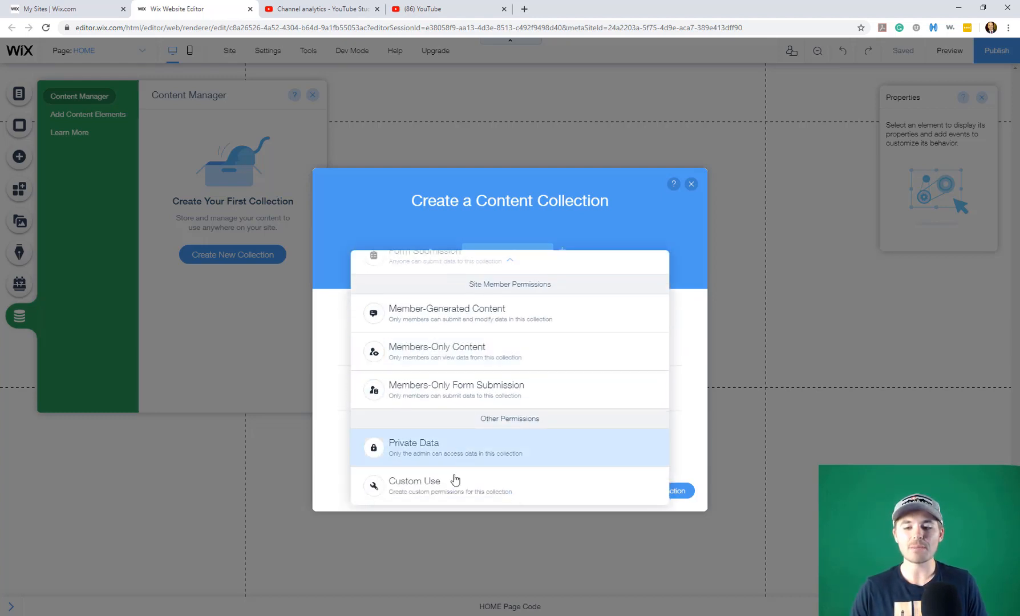
pyautogui.scroll(3, 440, 388)
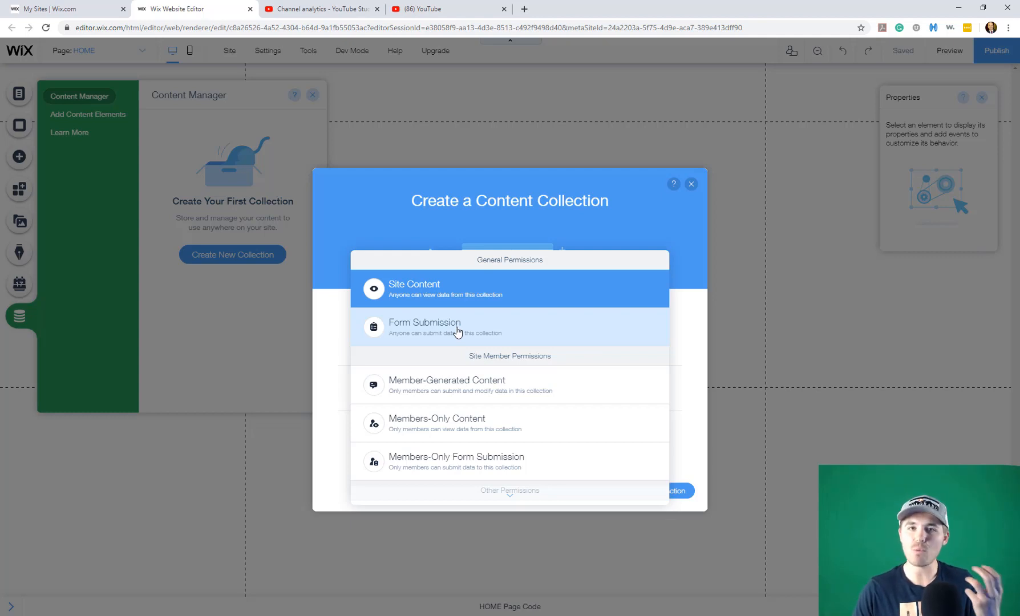
pyautogui.scroll(-2, 457, 331)
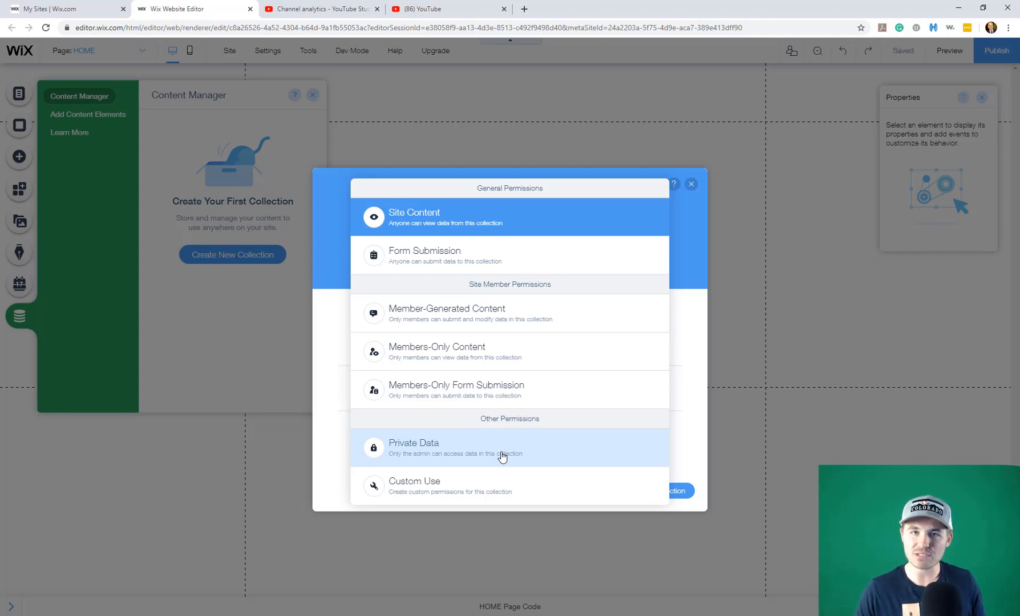
pyautogui.click(481, 494)
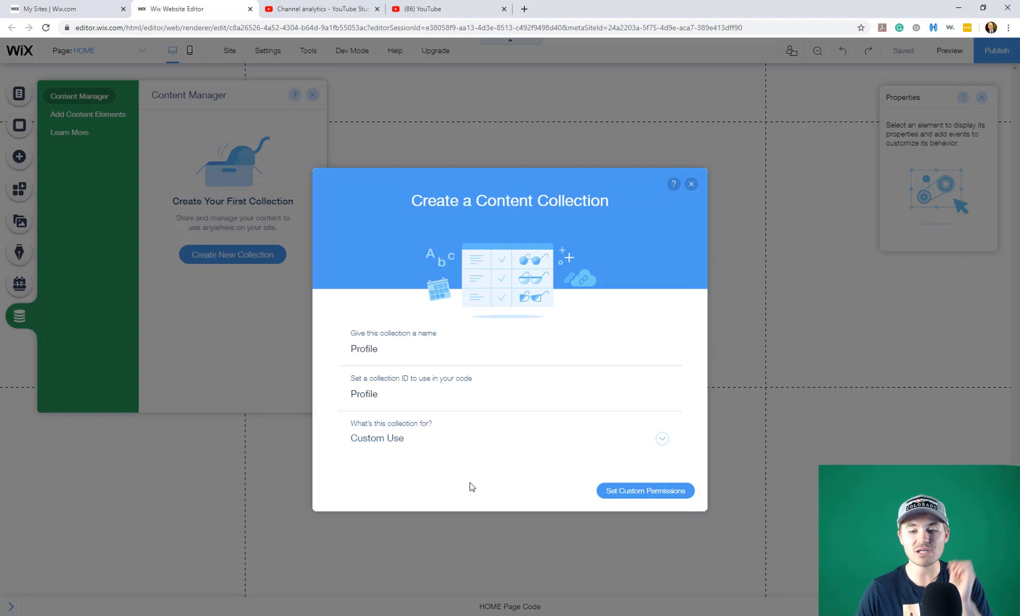
pyautogui.click(646, 495)
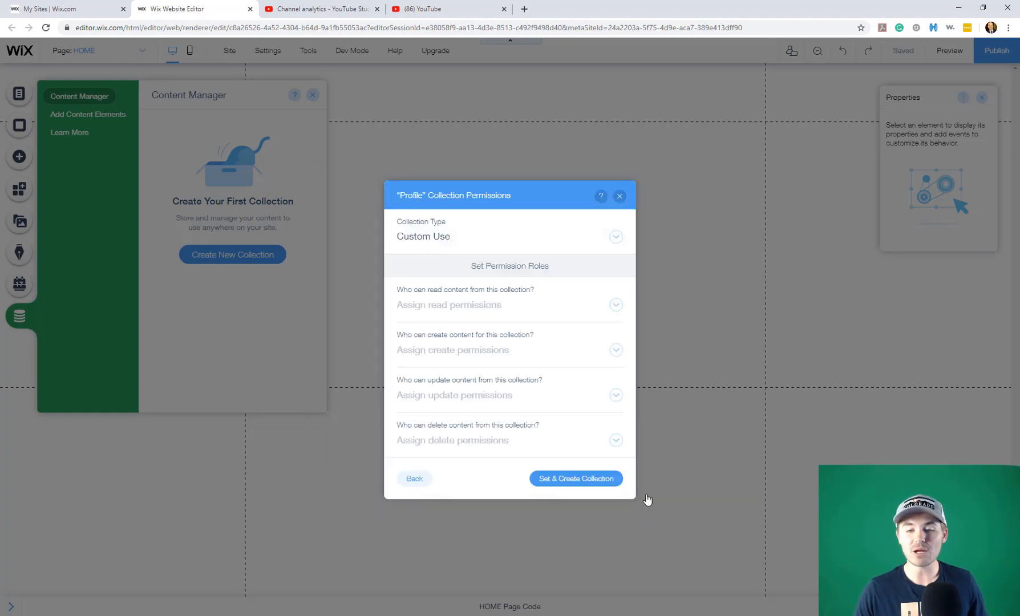
# Step: Set the Profile collection's read, create, update and delete permissions to Anyone
pyautogui.click(513, 311)
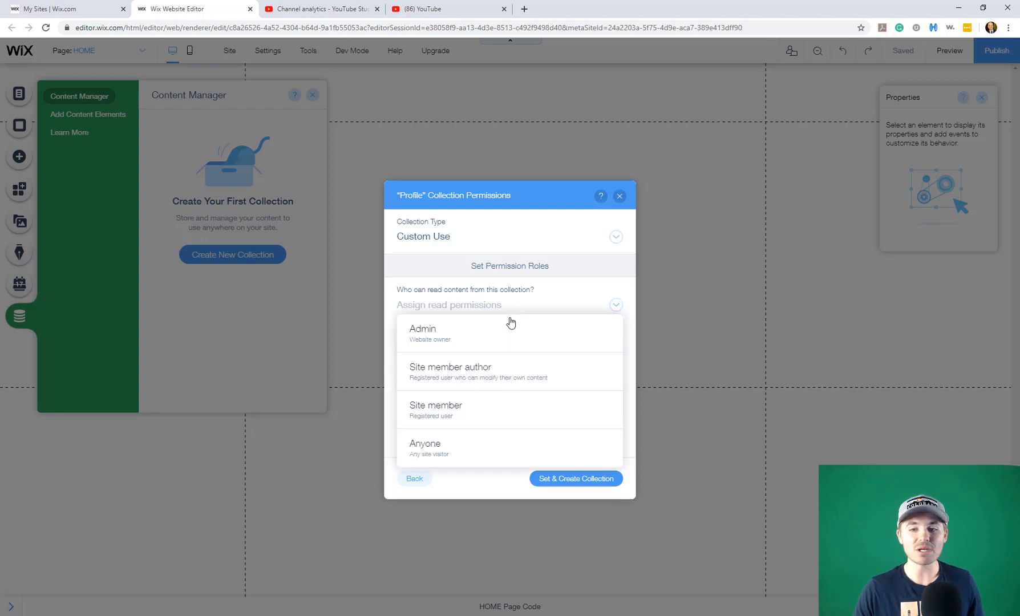
pyautogui.click(485, 446)
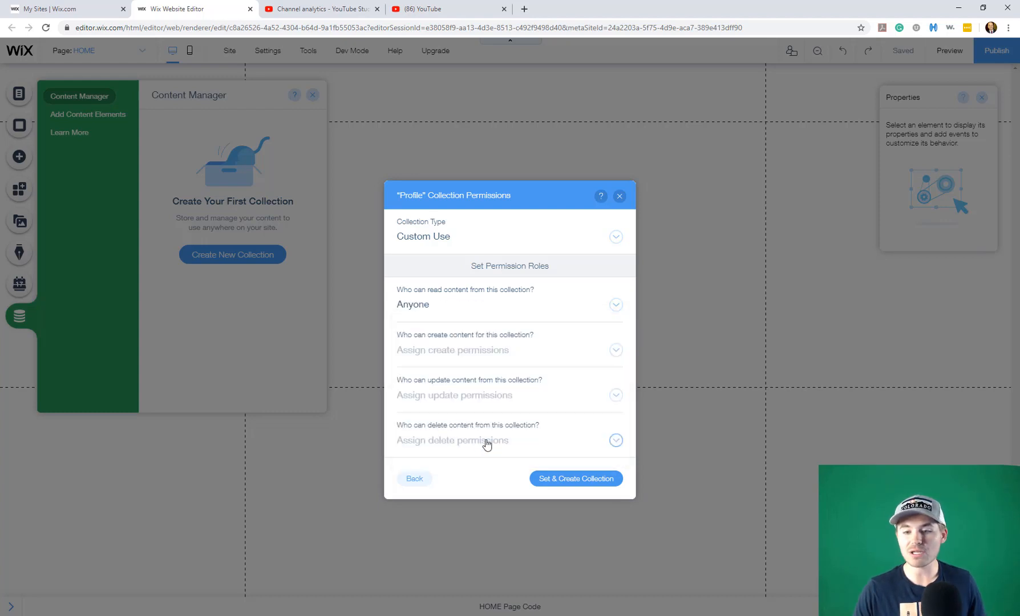
pyautogui.click(448, 354)
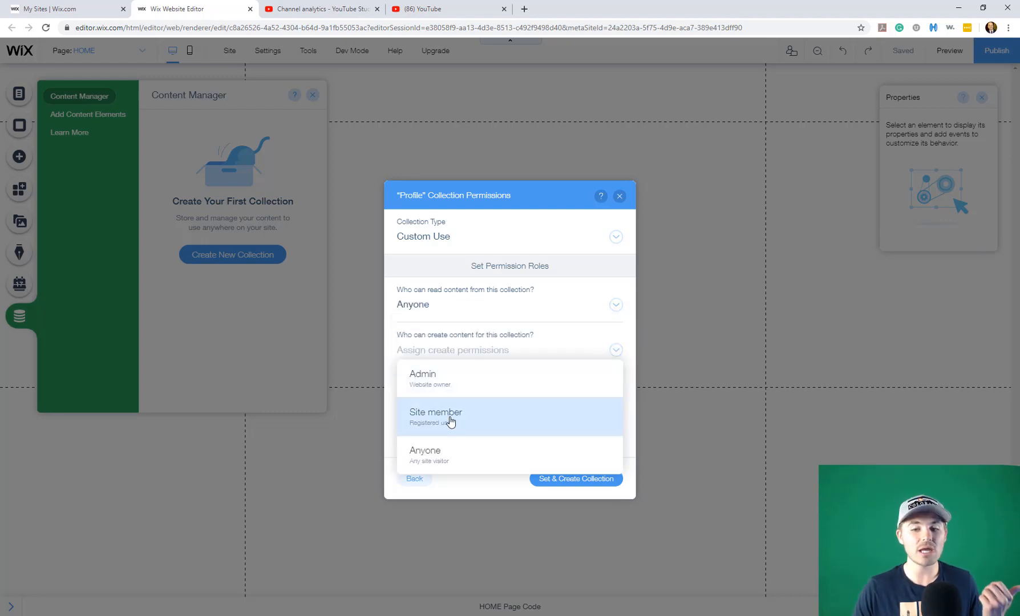
pyautogui.click(446, 448)
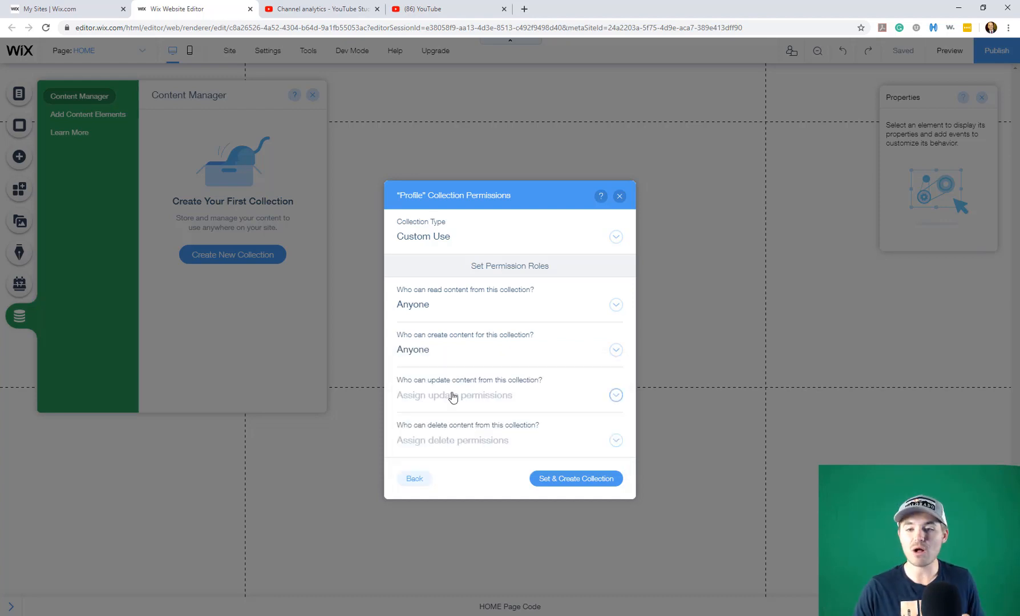
pyautogui.click(452, 396)
pyautogui.click(458, 368)
pyautogui.click(459, 448)
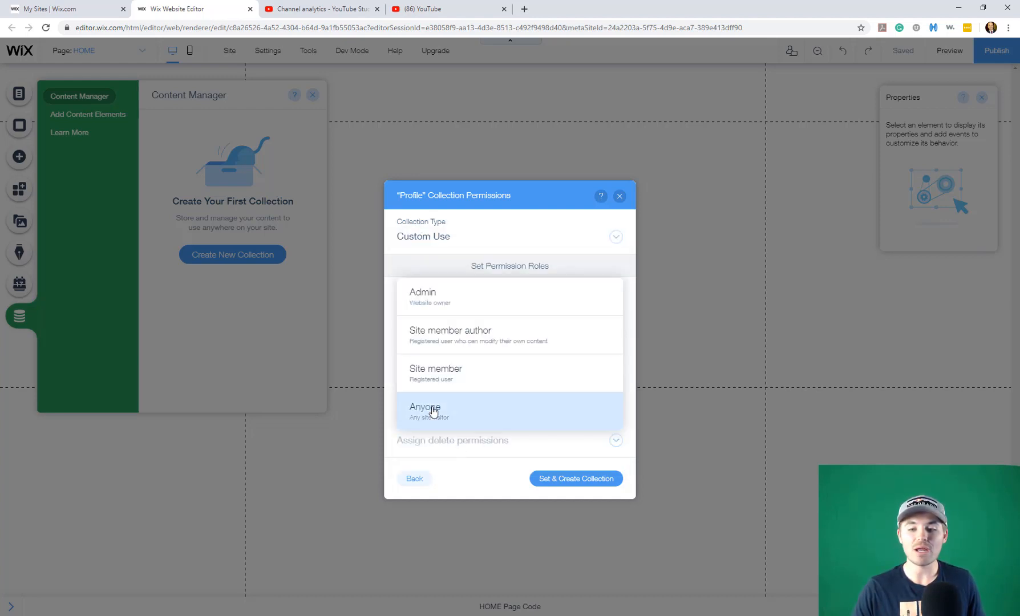
pyautogui.click(434, 412)
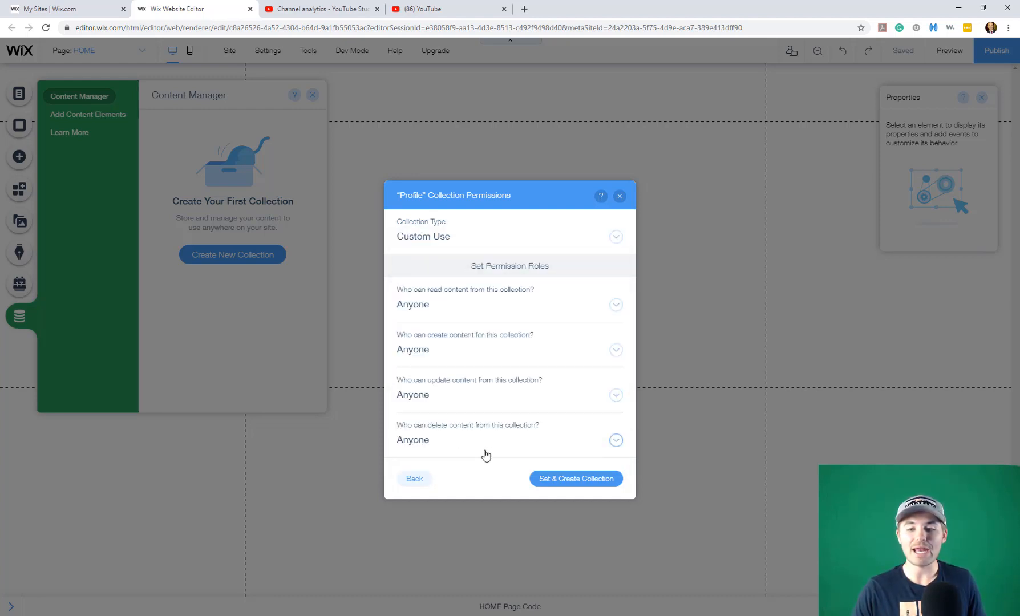
# Step: Set the create permission to Site member and the update and delete permissions to Site member author
pyautogui.click(442, 359)
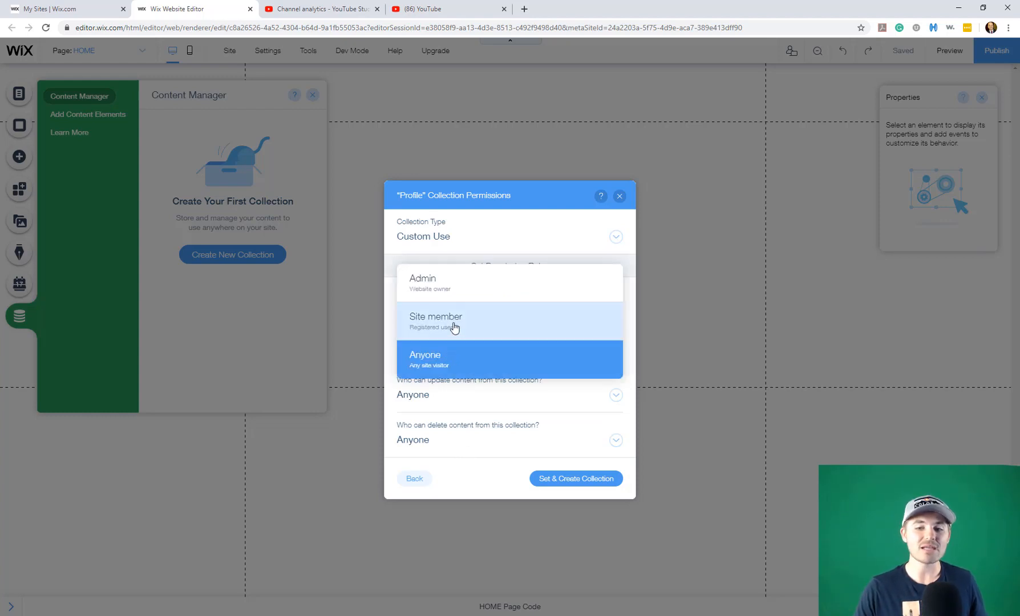
pyautogui.click(454, 327)
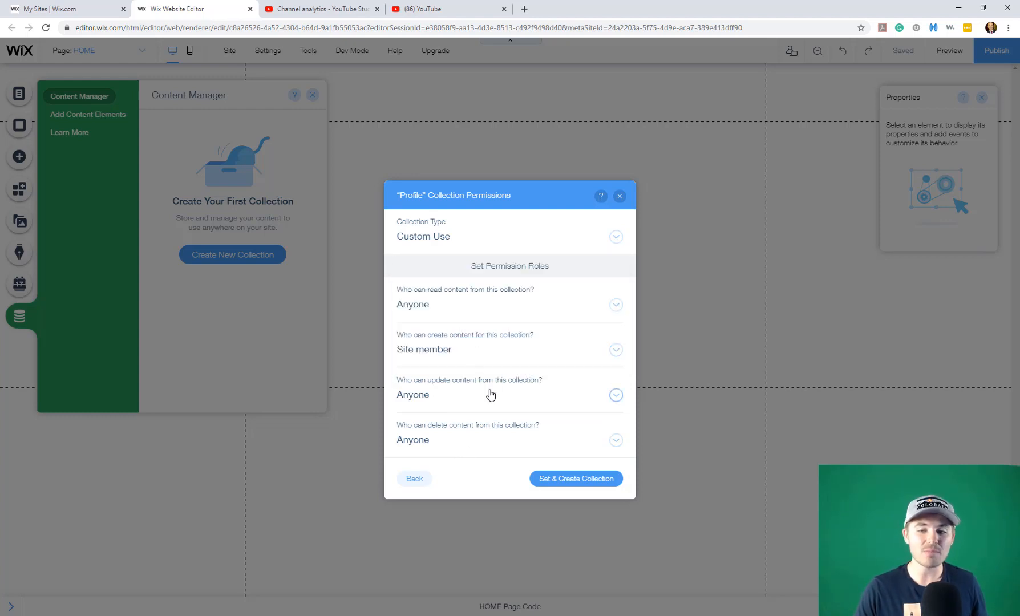
pyautogui.click(442, 400)
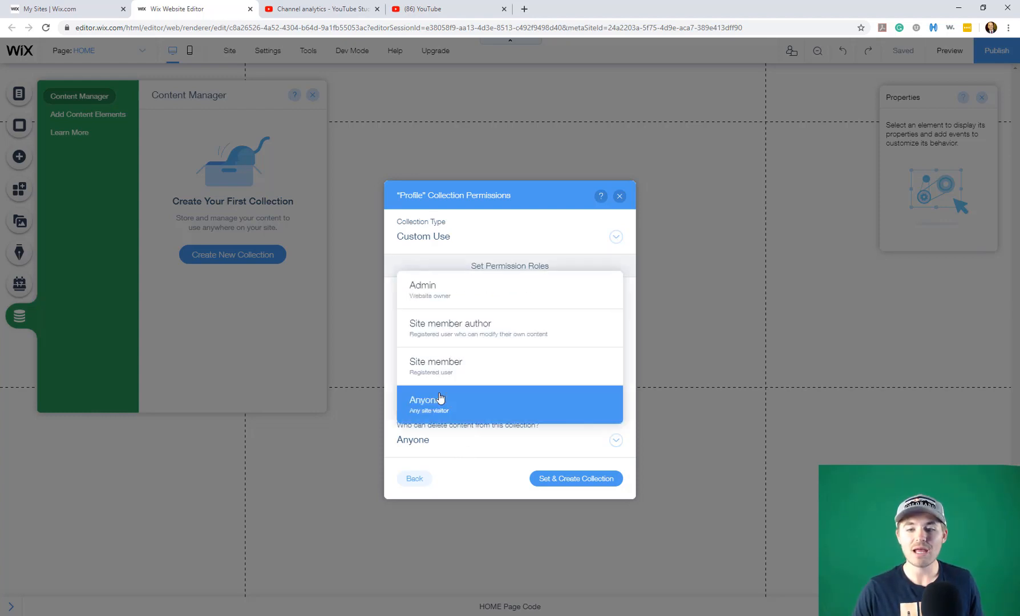
pyautogui.click(463, 328)
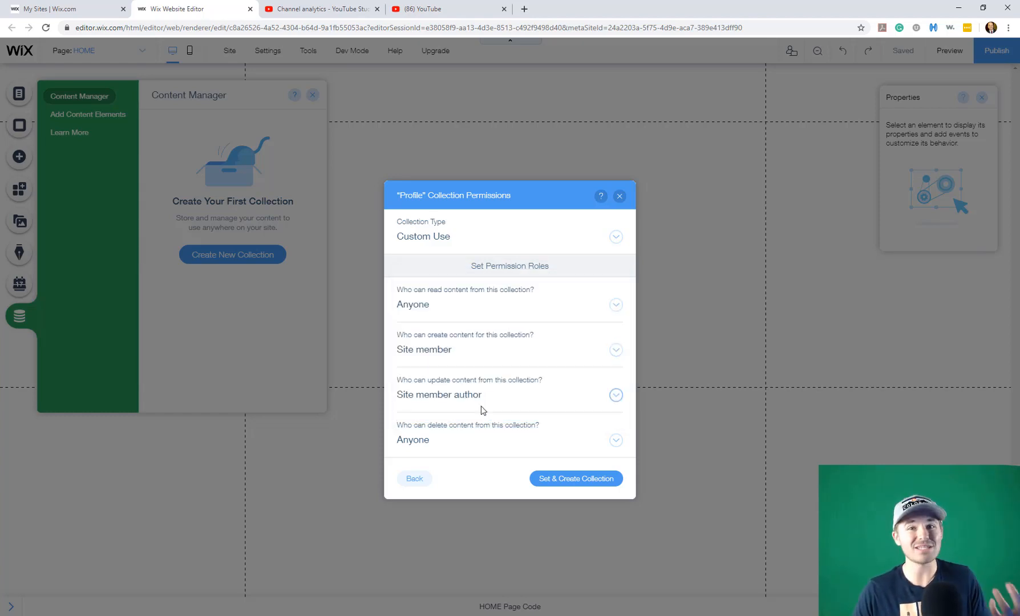
pyautogui.click(445, 448)
pyautogui.click(449, 369)
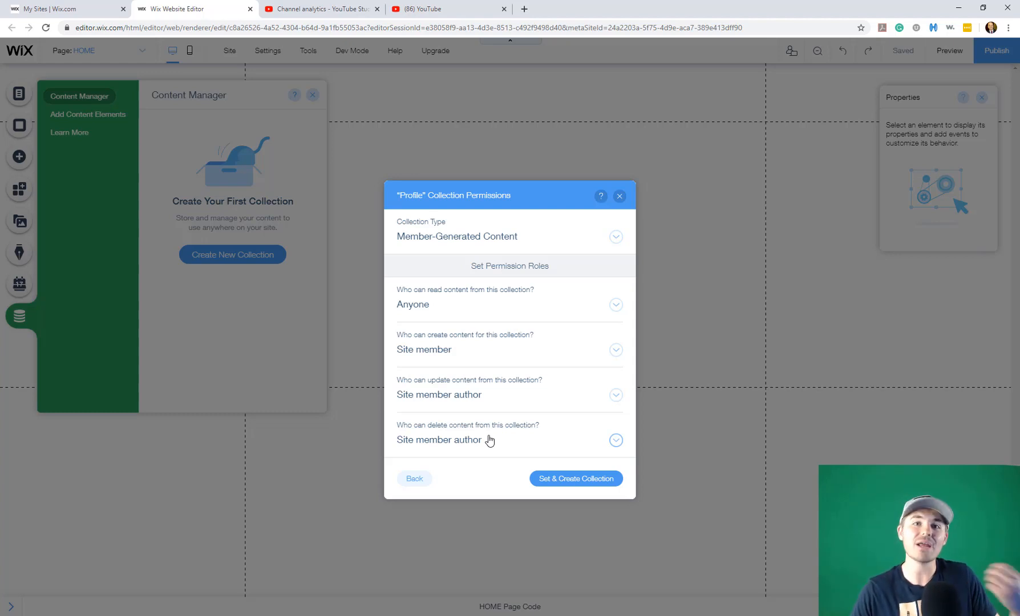
# Step: Set the create, update and delete permissions back to Anyone and create the Profile collection
pyautogui.click(487, 362)
pyautogui.click(467, 403)
pyautogui.click(464, 395)
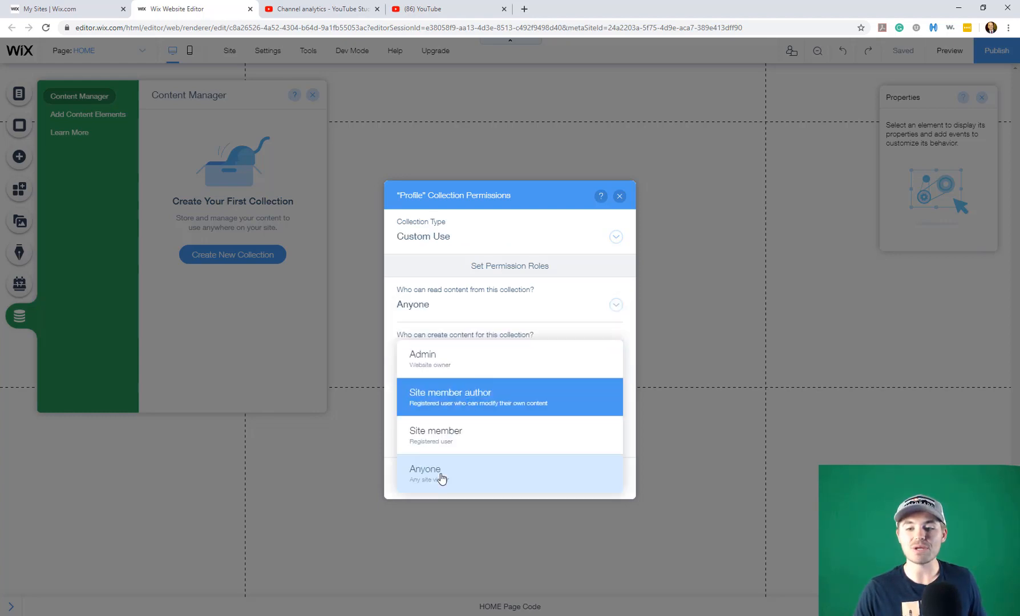
pyautogui.click(441, 477)
pyautogui.click(444, 442)
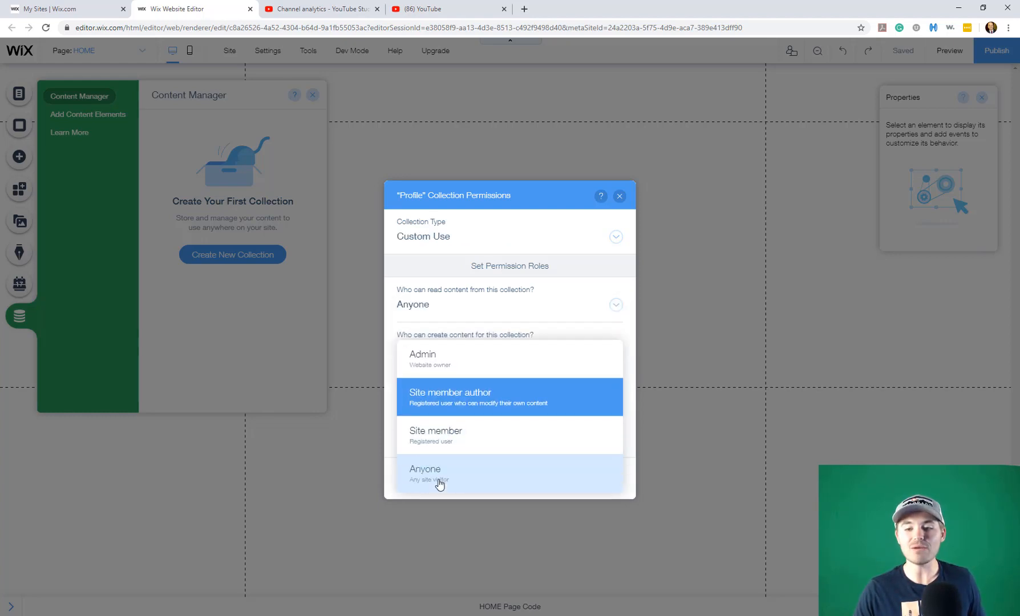
pyautogui.click(439, 482)
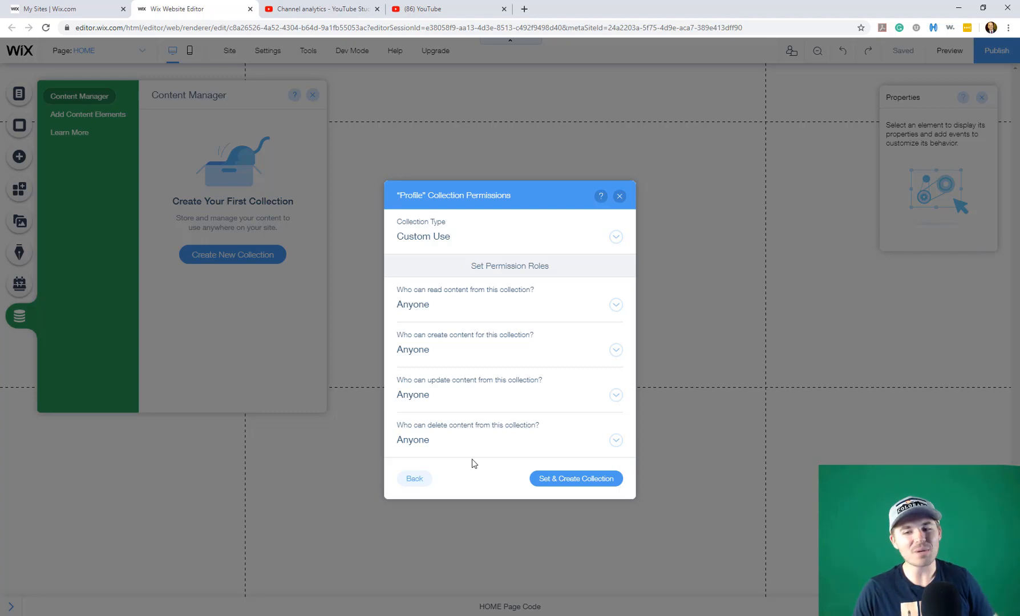
pyautogui.click(552, 483)
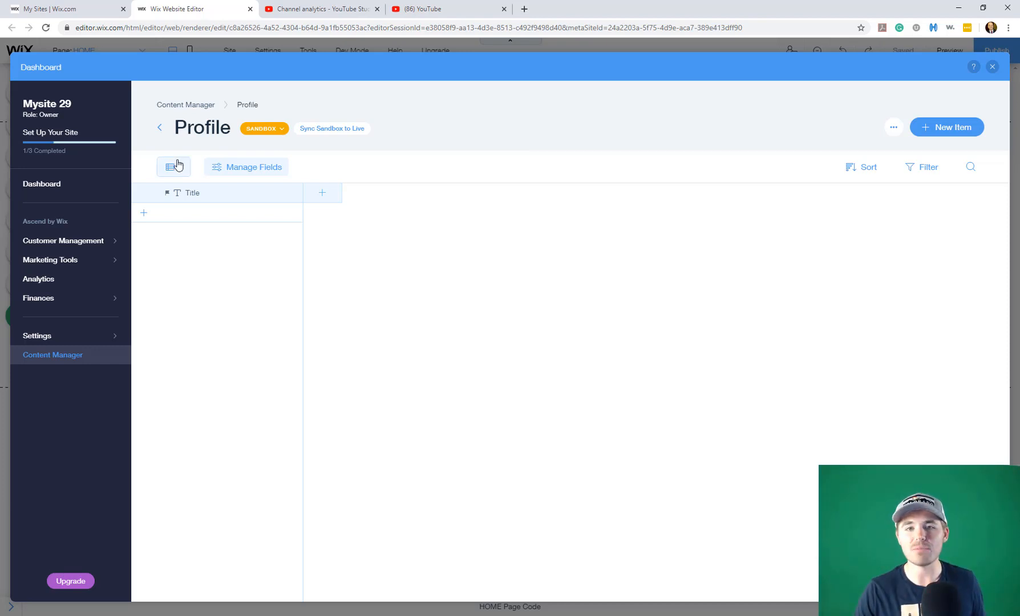
# Step: View the Live version of the Profile collection and return to its Sandbox version
pyautogui.click(287, 131)
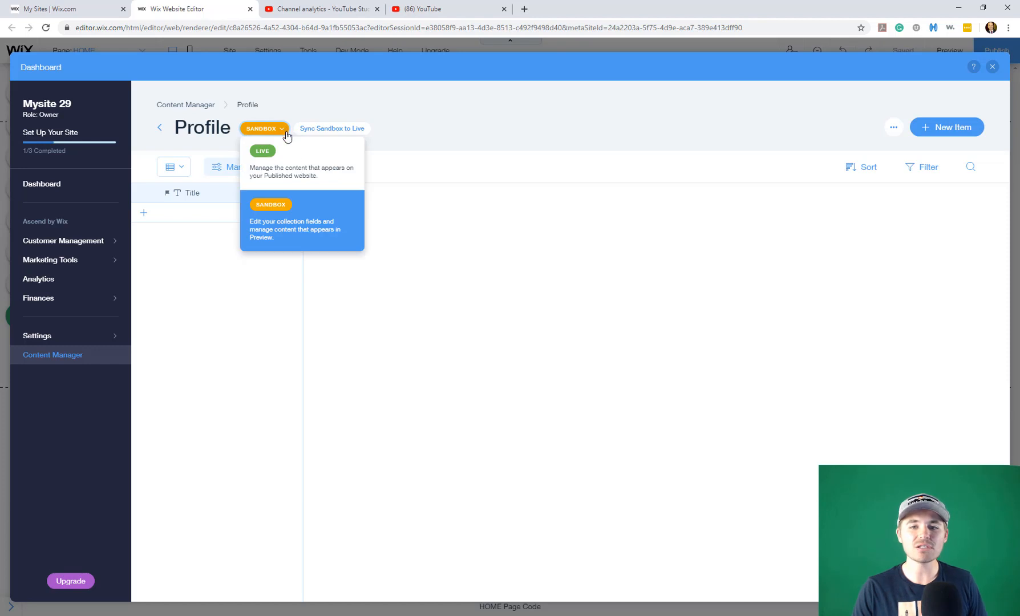
pyautogui.click(301, 173)
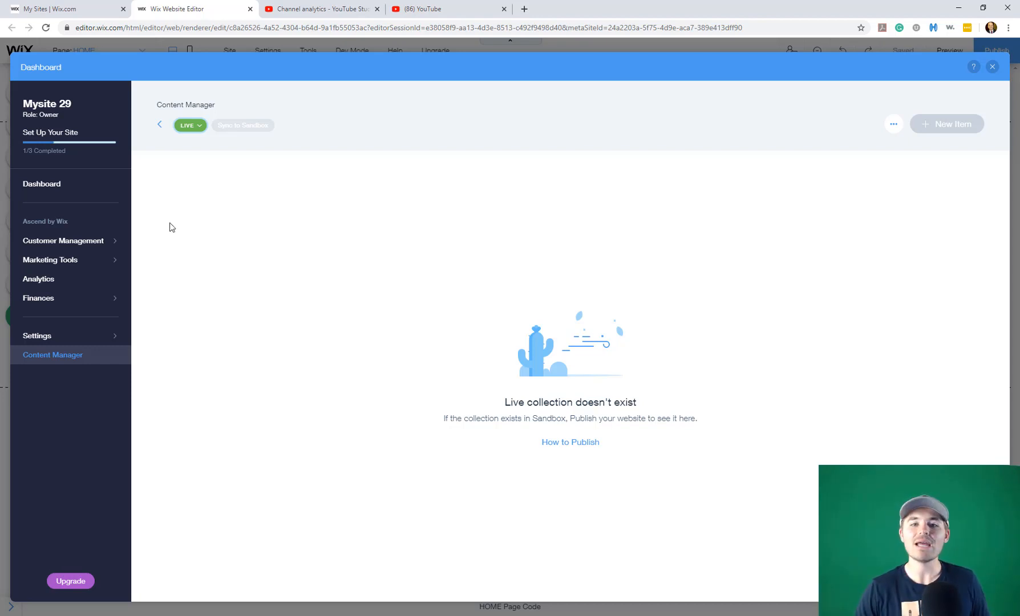
pyautogui.click(196, 125)
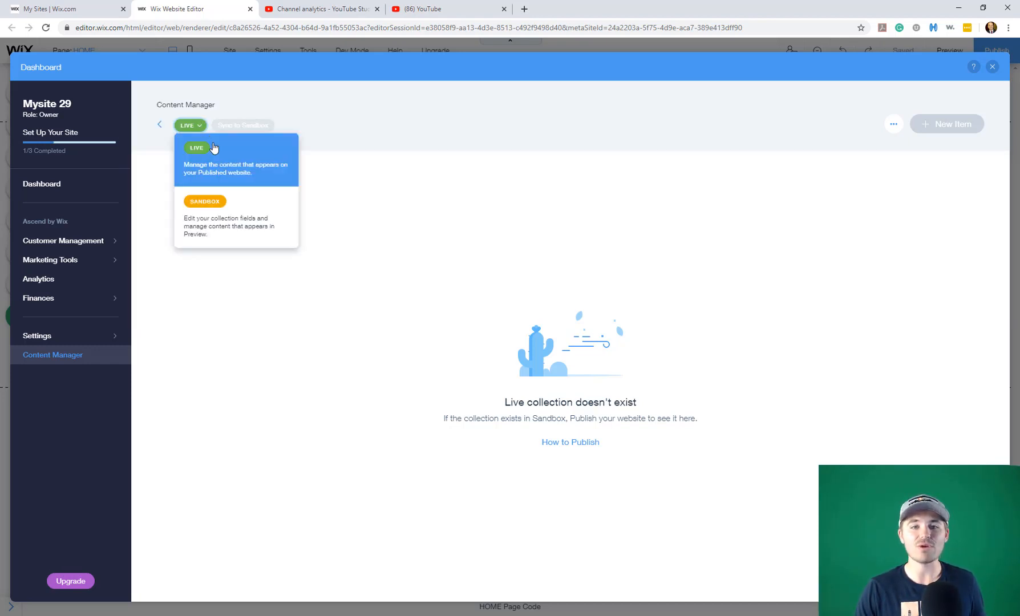
pyautogui.click(236, 220)
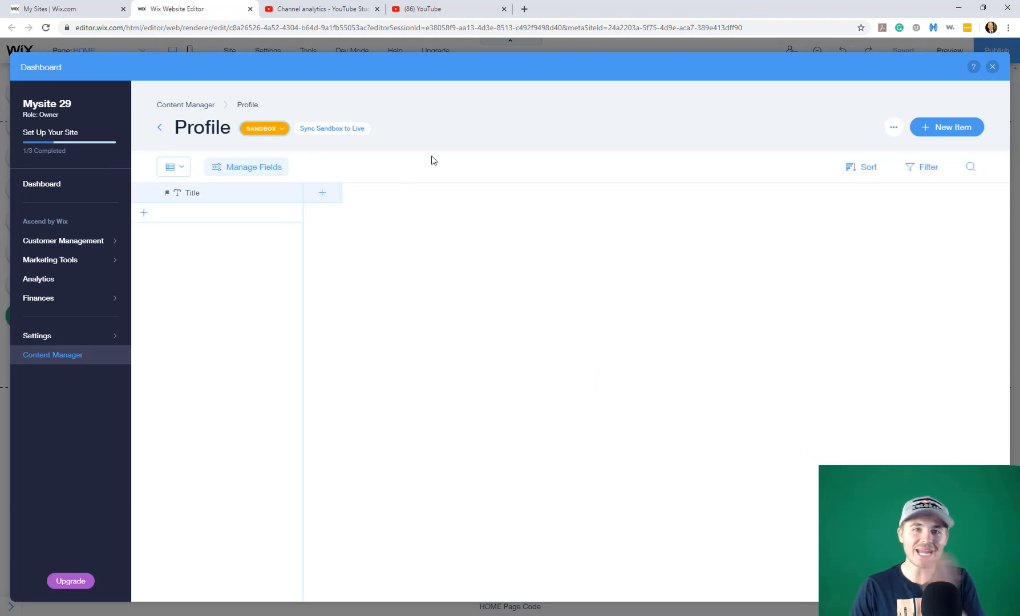
# Step: Try to sync the Profile collection's Sandbox items to Live and dismiss the resulting dialog
pyautogui.click(336, 131)
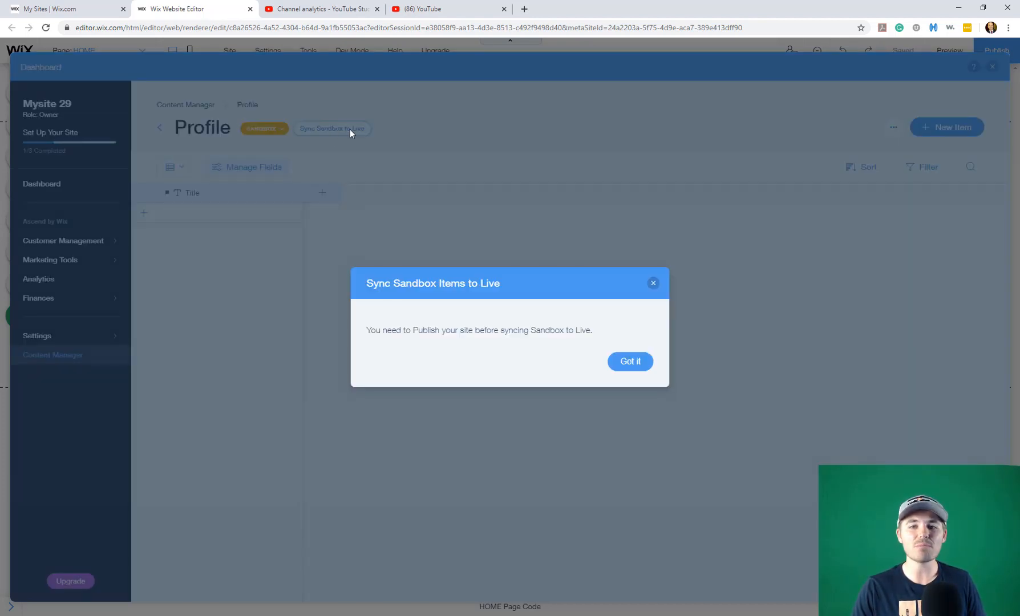
pyautogui.click(653, 284)
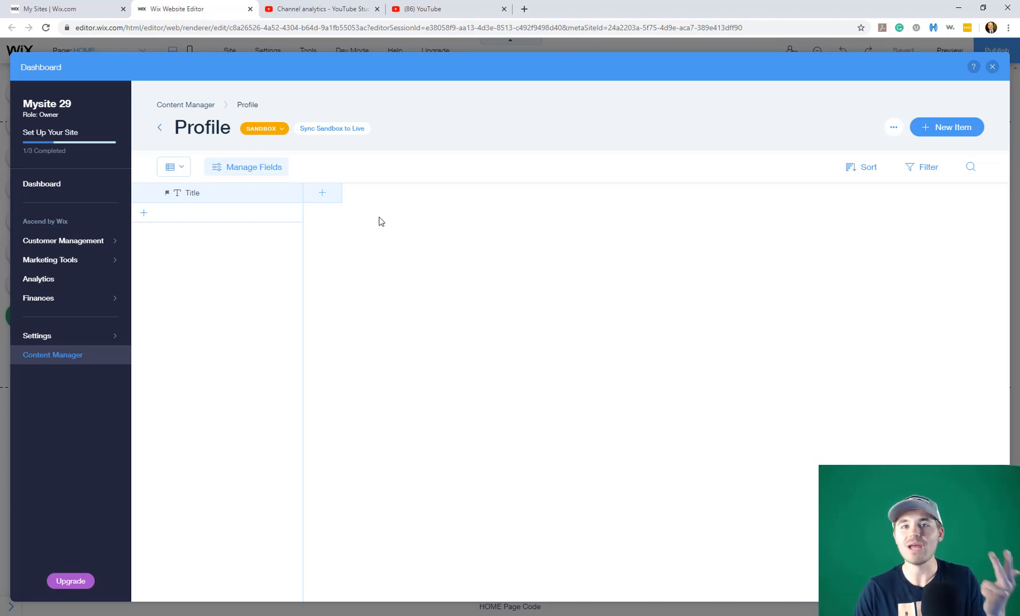
# Step: Add a Text field named Full Name to the Profile collection and check the collection's list of fields
pyautogui.click(322, 199)
pyautogui.moveTo(278, 250); pyautogui.dragTo(185, 229)
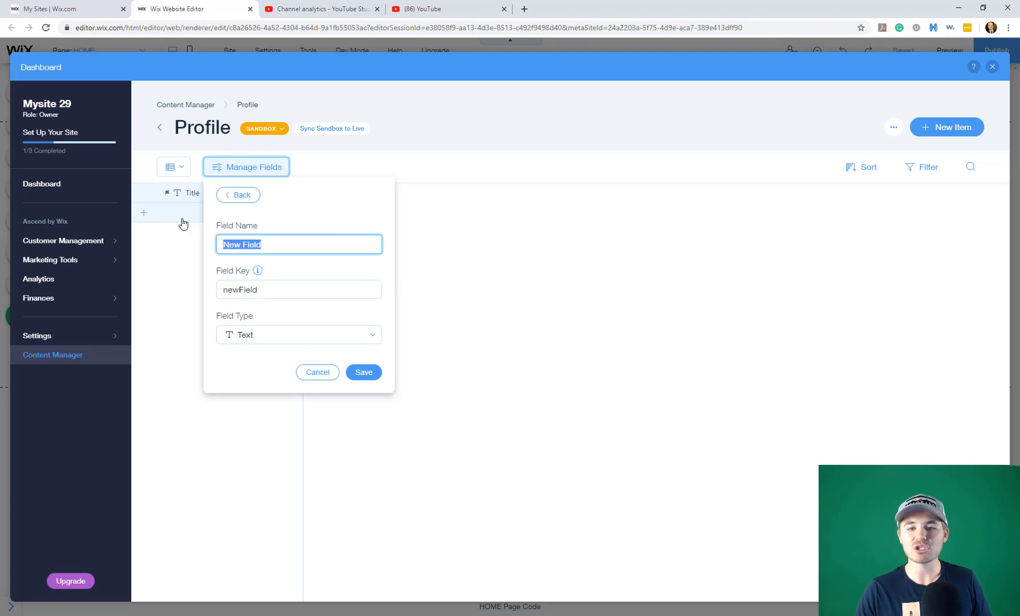
pyautogui.write('Full Name')
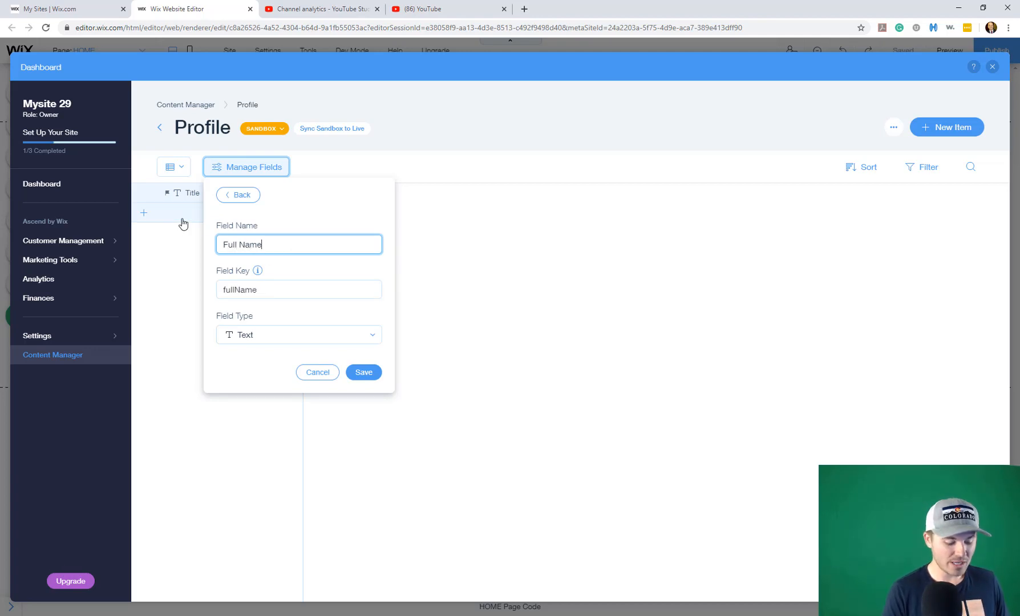
pyautogui.click(289, 337)
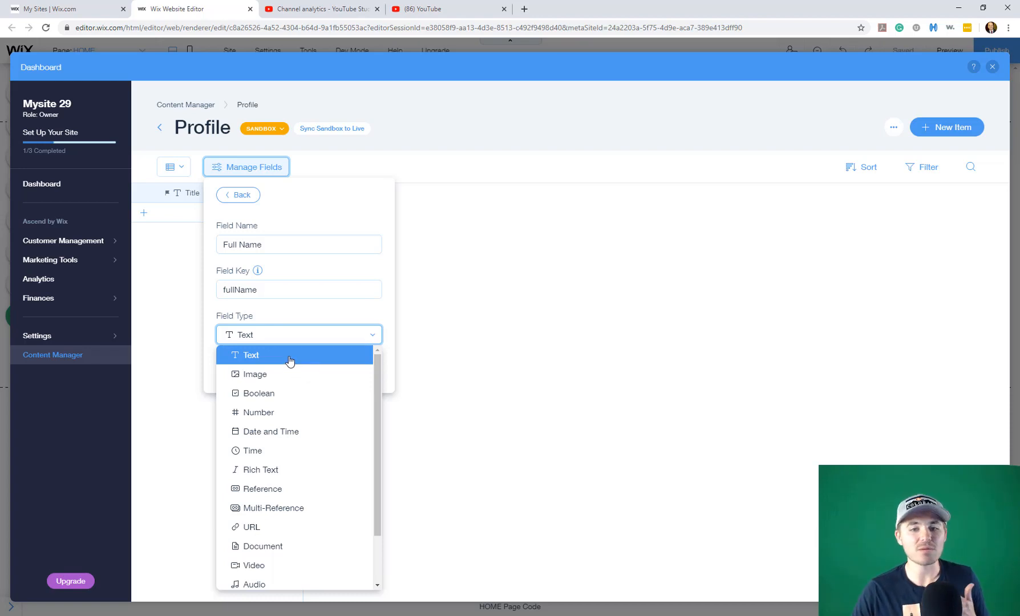
pyautogui.click(289, 361)
pyautogui.click(372, 373)
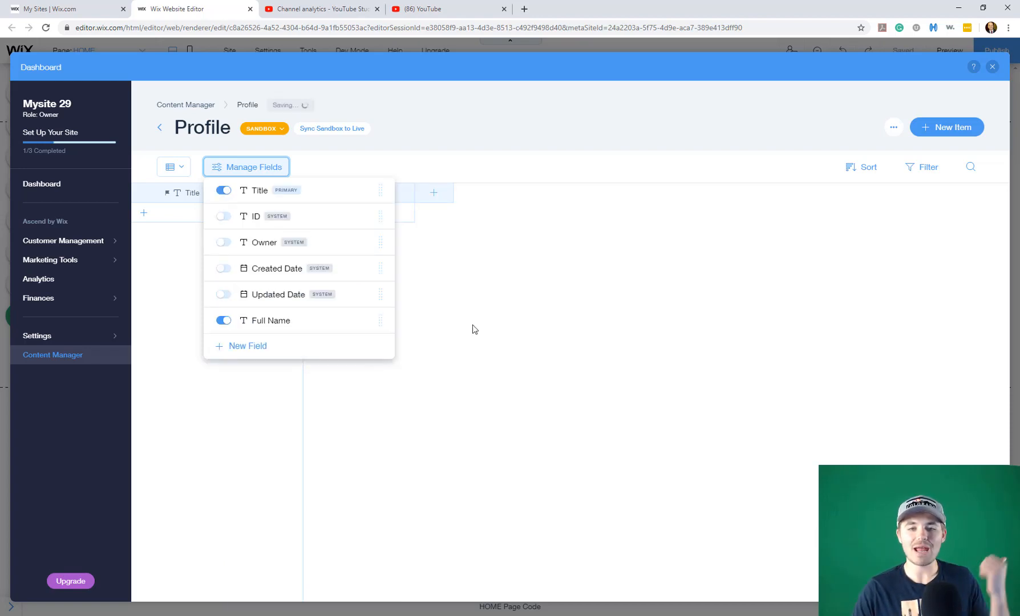
pyautogui.click(536, 370)
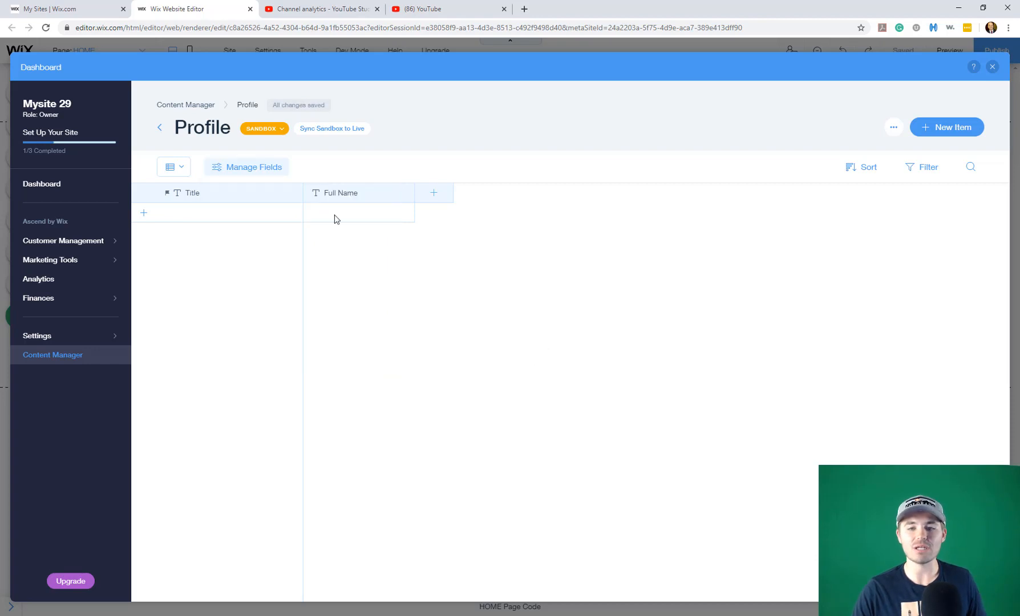
pyautogui.click(248, 169)
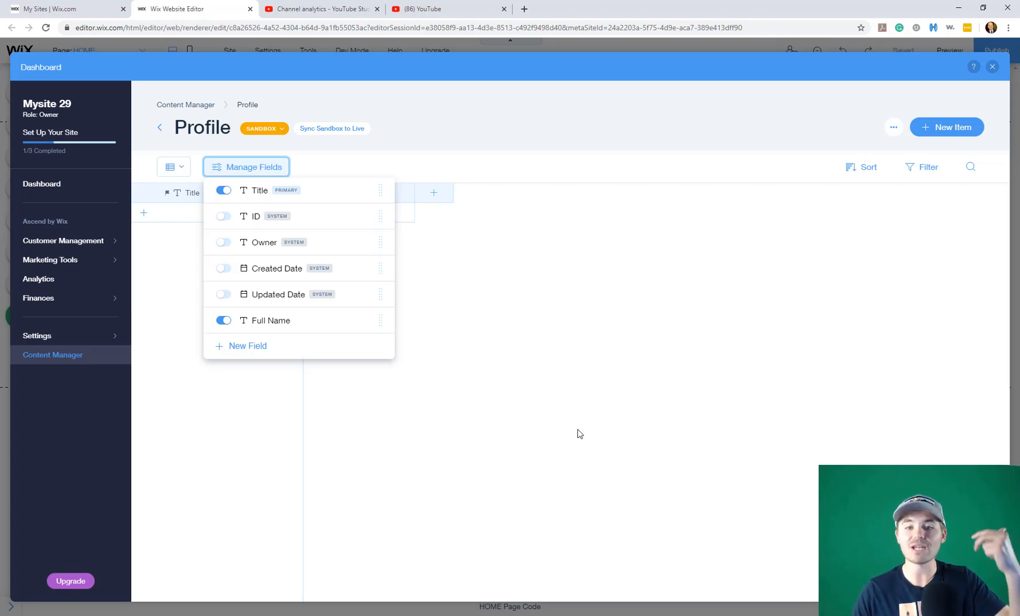
pyautogui.click(385, 467)
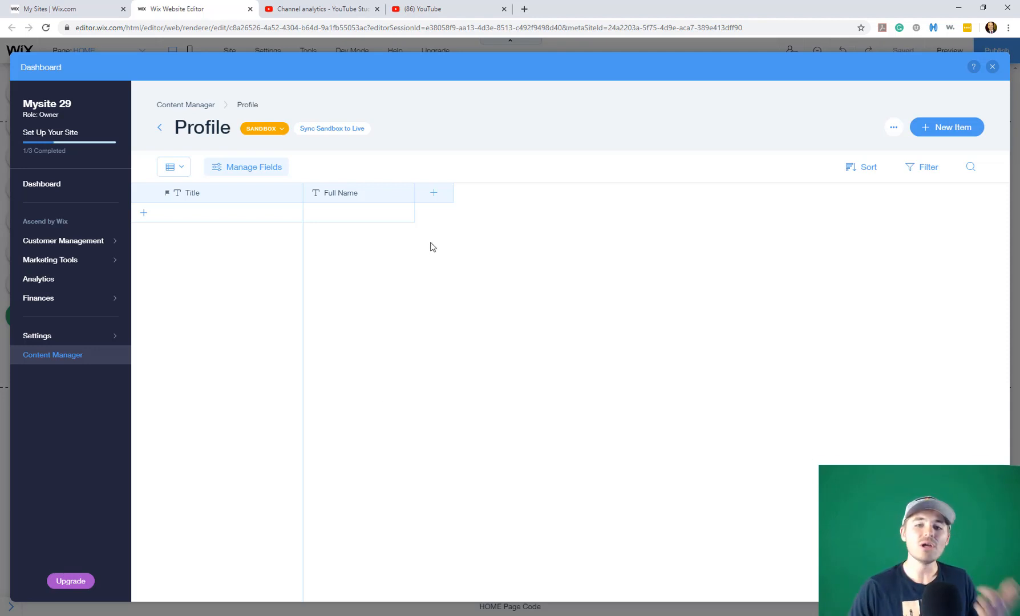
# Step: Define a new Profile collection field named Profile Picture with the field type Image
pyautogui.click(444, 196)
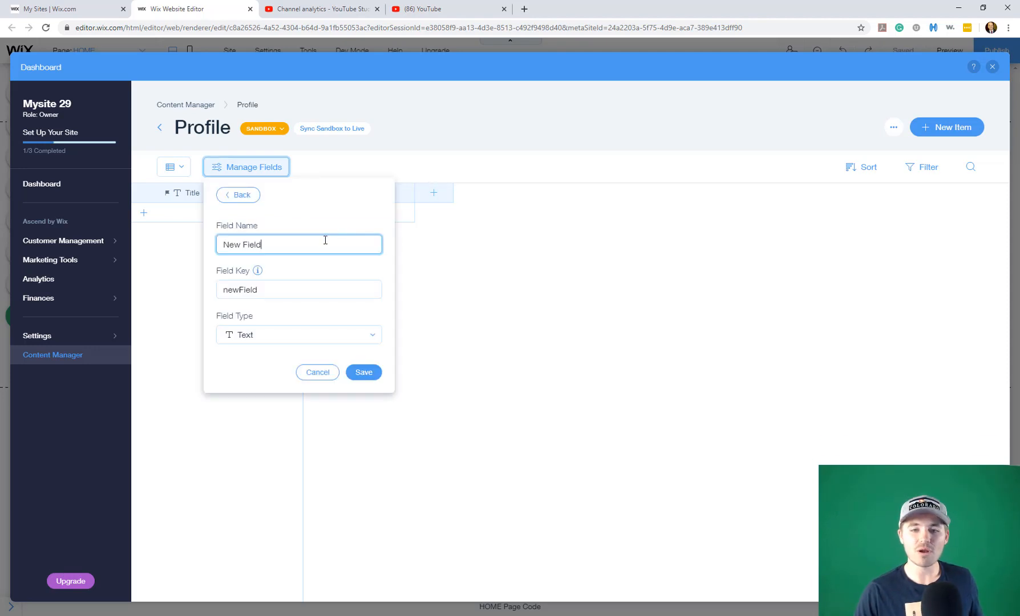
pyautogui.moveTo(324, 241); pyautogui.dragTo(141, 207)
pyautogui.write('P')
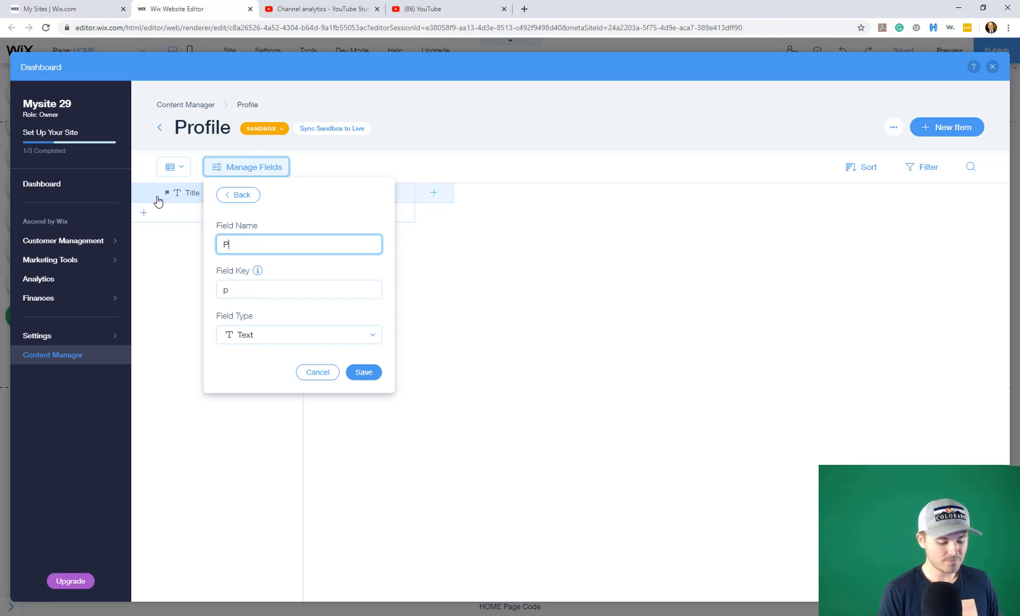
pyautogui.write('rofile Picture')
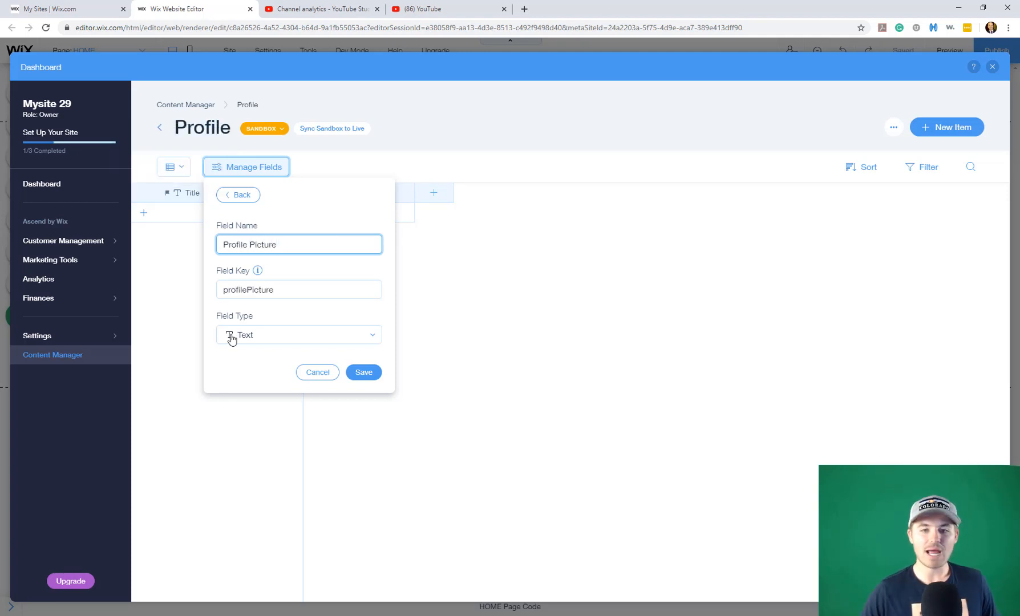
pyautogui.click(265, 337)
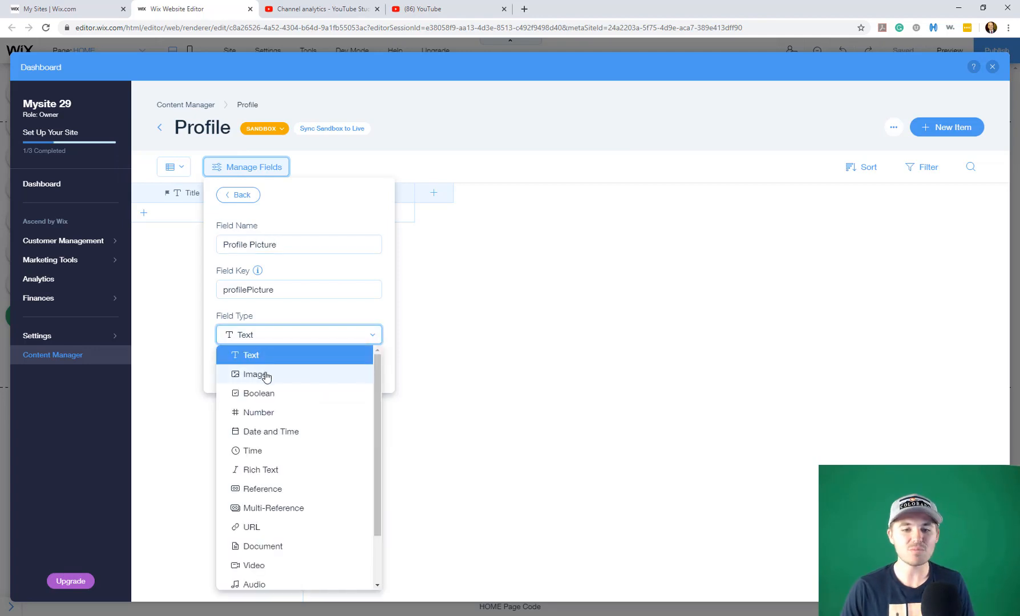
pyautogui.click(265, 373)
# Step: Look through the other available field types, keep Image, and save the Profile Picture field
pyautogui.click(280, 338)
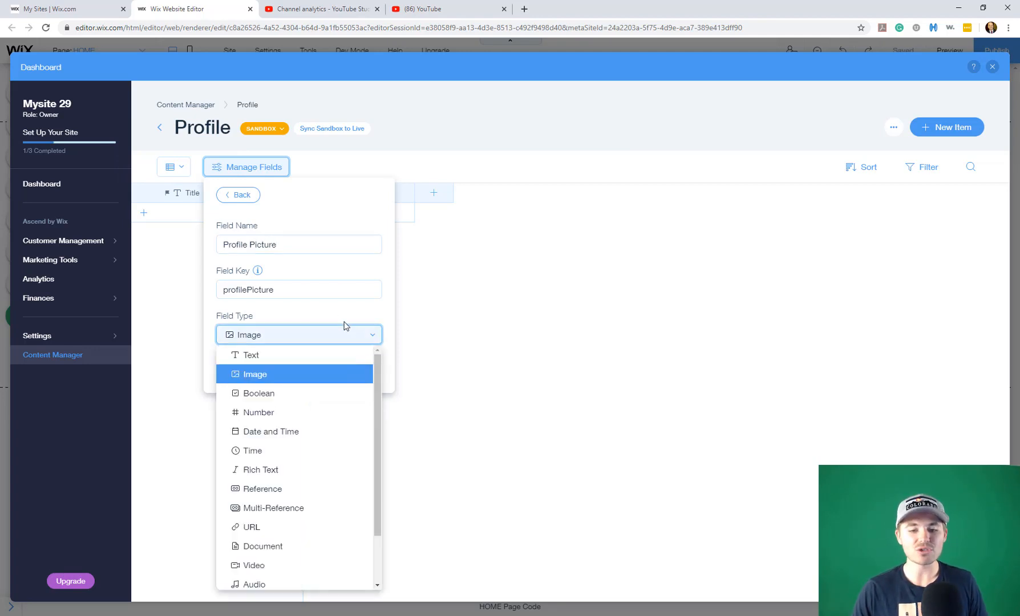
pyautogui.scroll(-2, 307, 419)
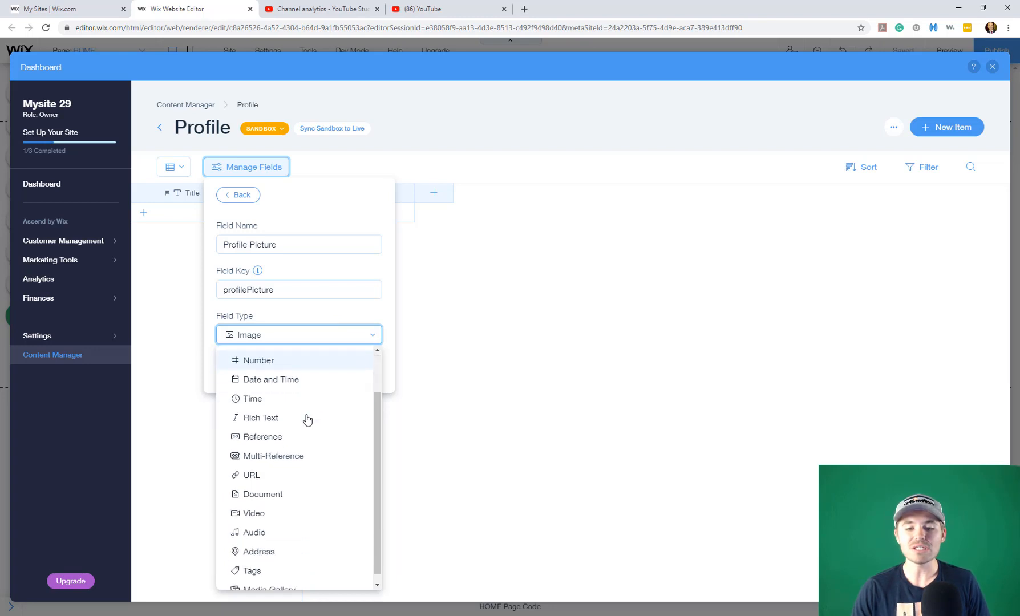
pyautogui.scroll(2, 307, 419)
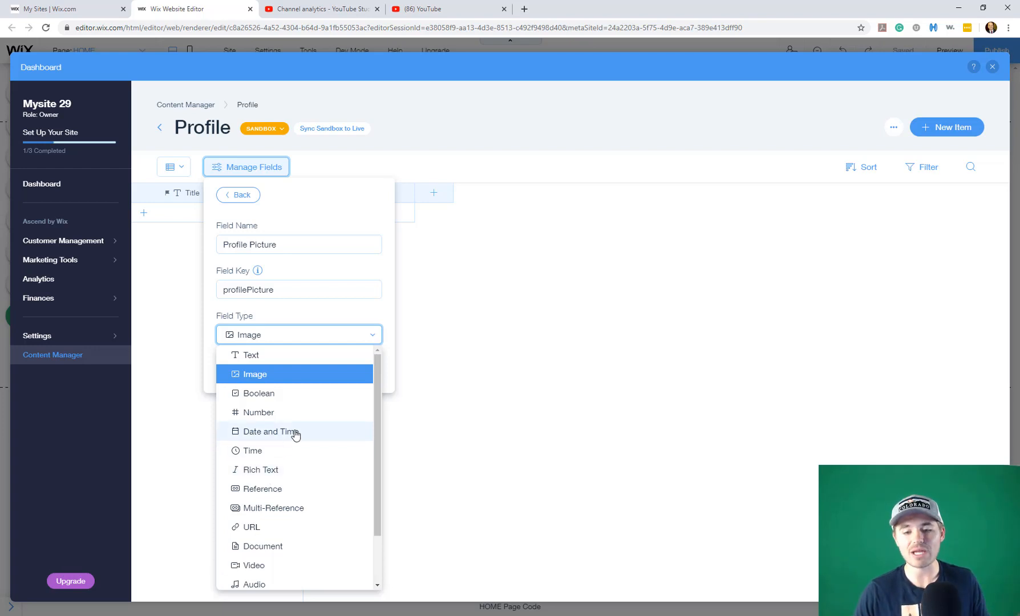
pyautogui.scroll(-1, 297, 431)
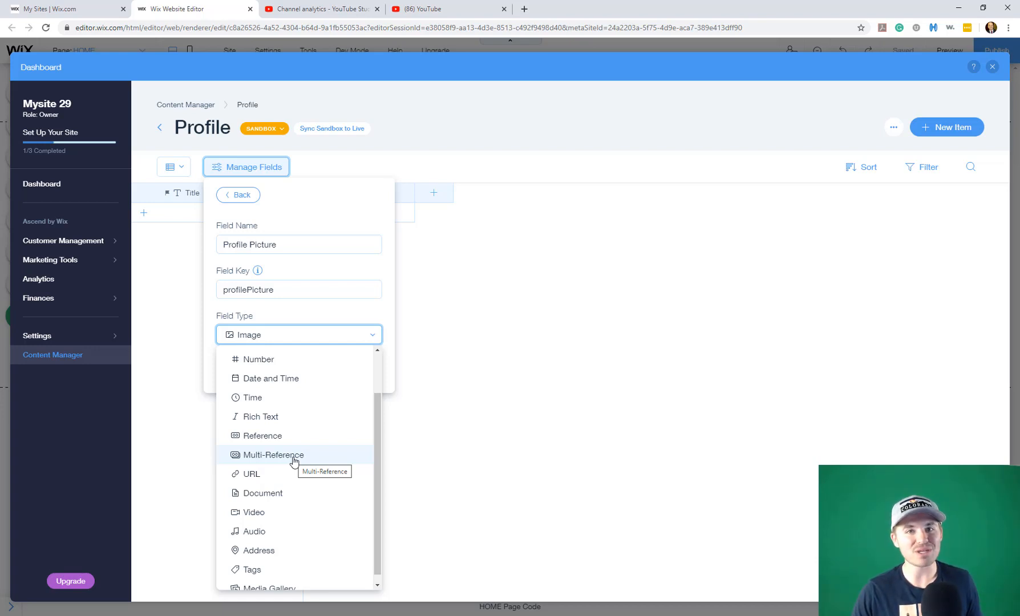
pyautogui.scroll(-1, 279, 465)
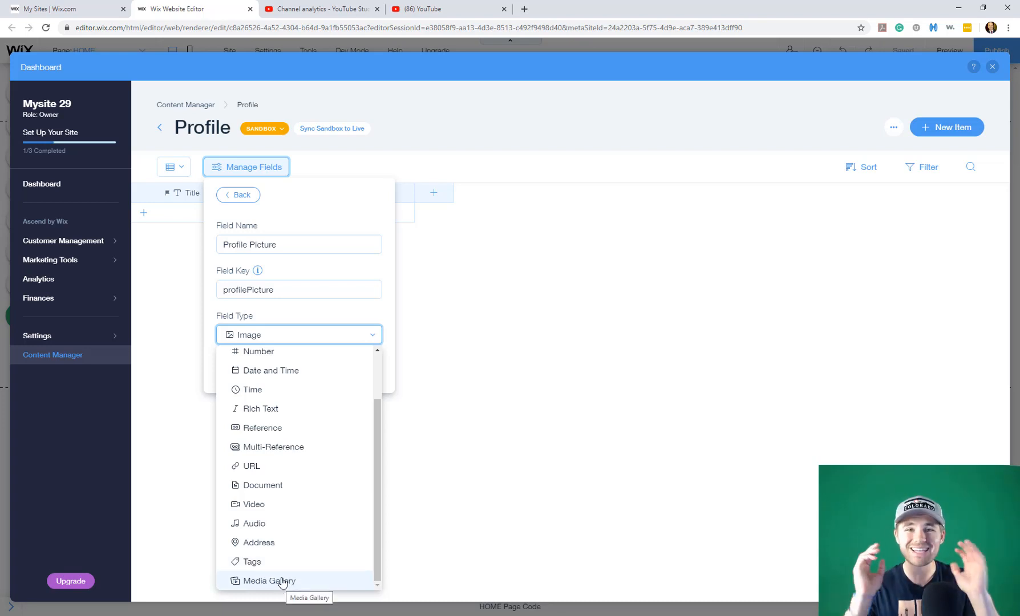
pyautogui.click(319, 335)
pyautogui.click(376, 381)
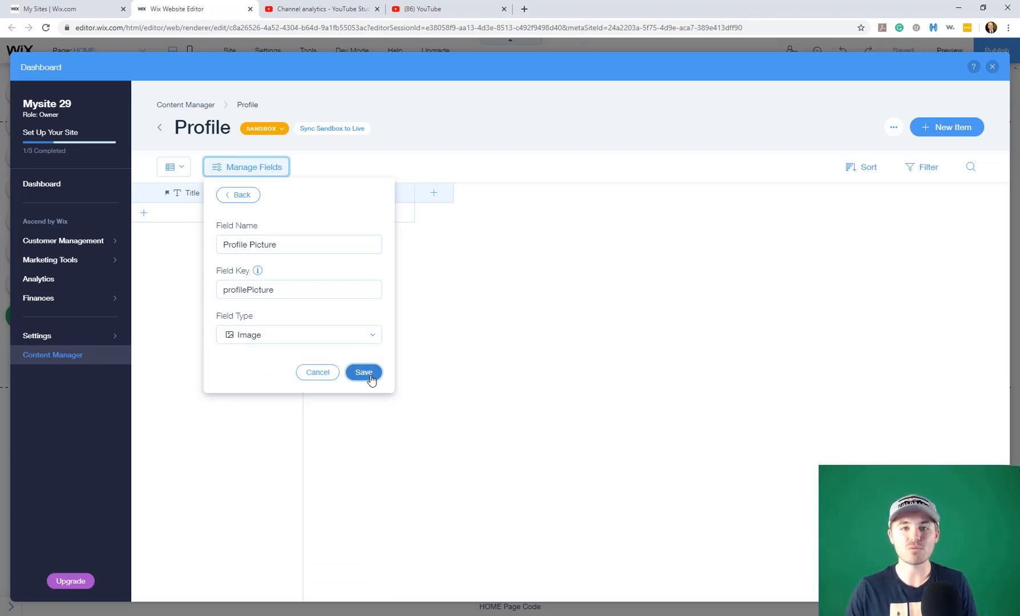
pyautogui.click(490, 339)
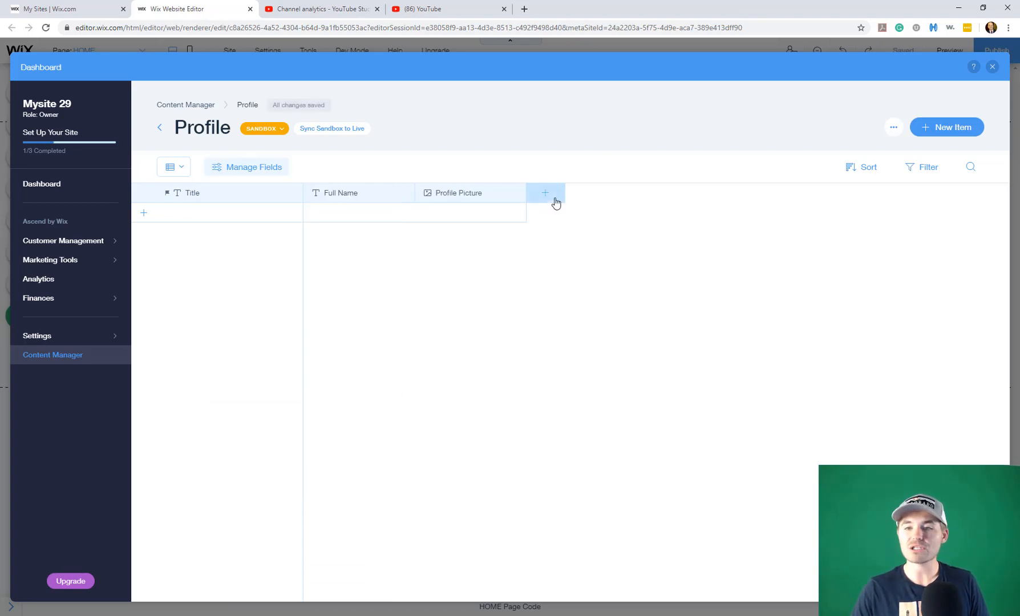
# Step: Add a Rich Text field named Bio to the Profile collection
pyautogui.click(549, 197)
pyautogui.tripleClick(254, 246)
pyautogui.write('Bio')
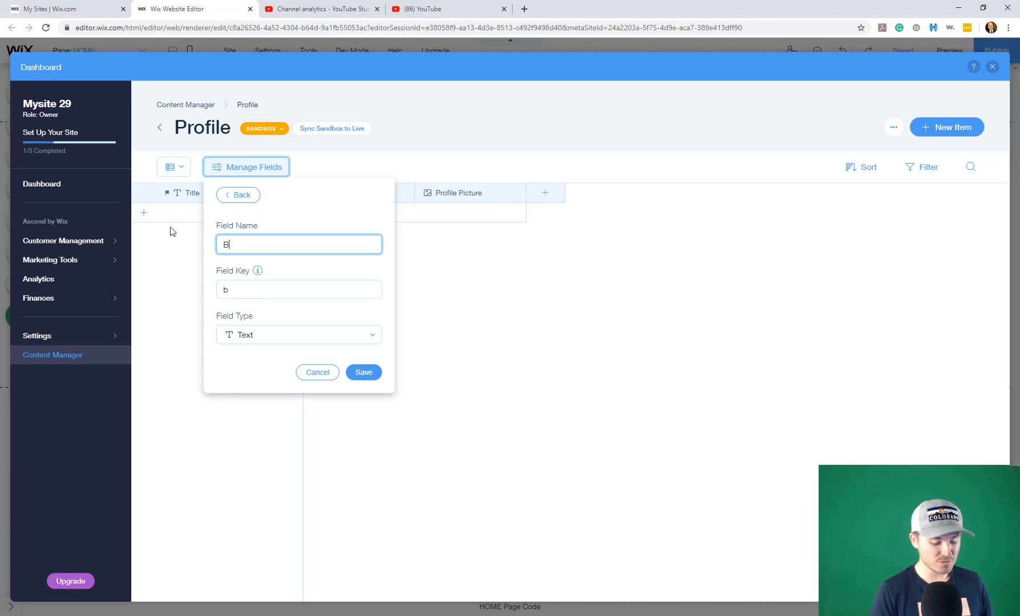
pyautogui.click(349, 335)
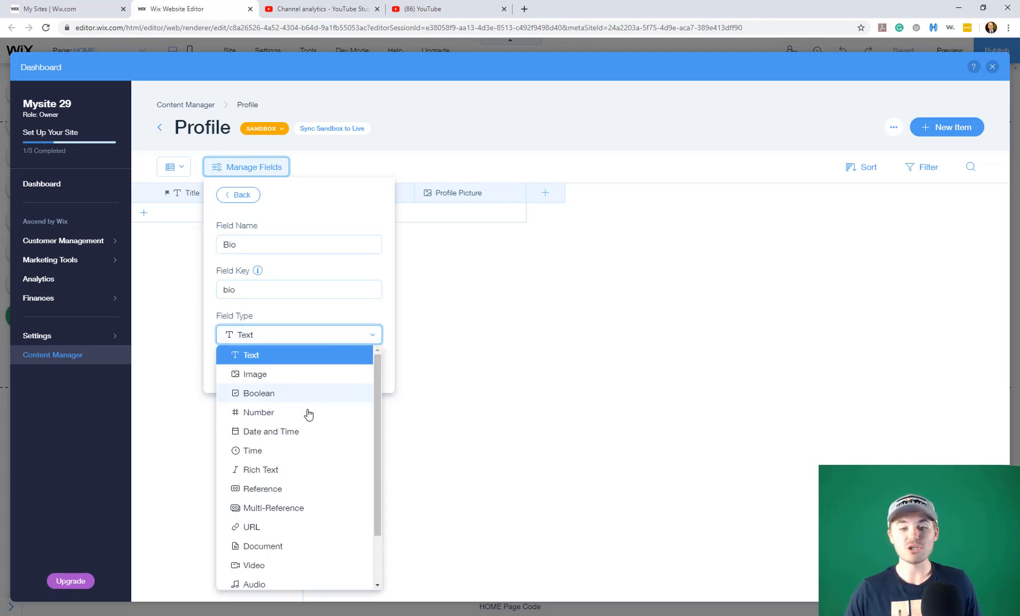
pyautogui.click(276, 469)
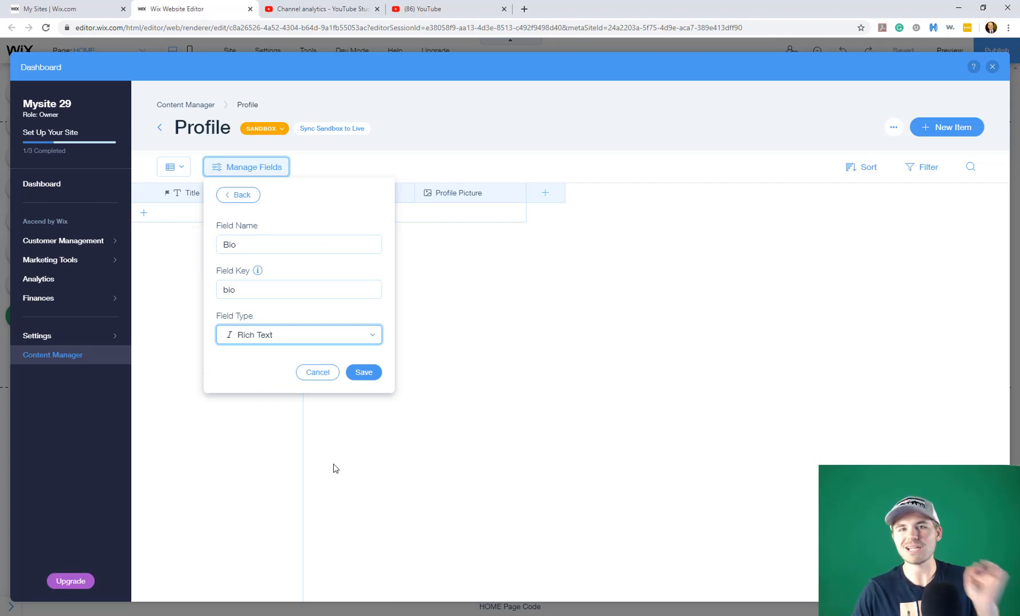
pyautogui.click(364, 373)
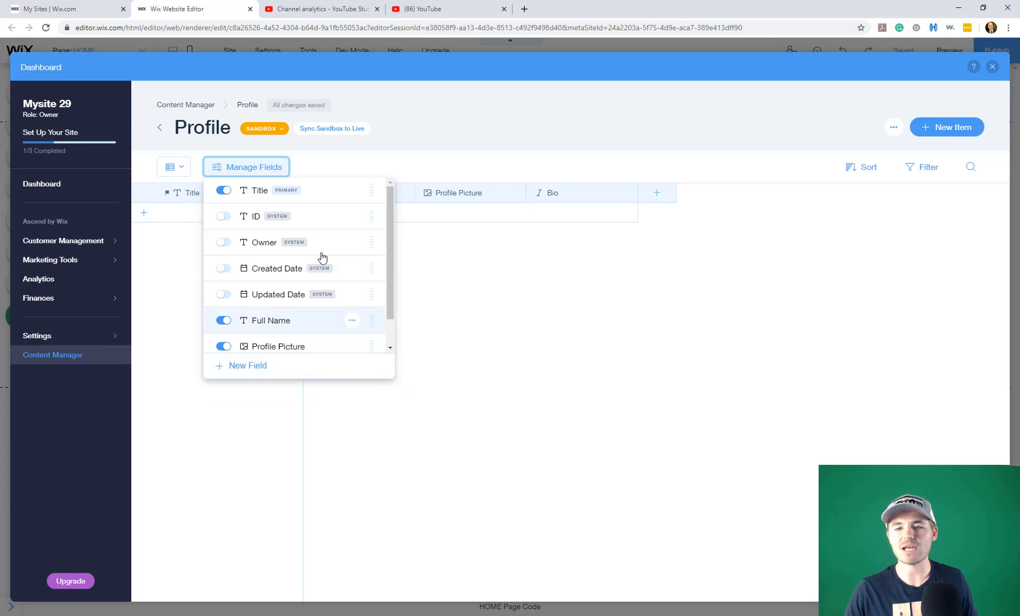
pyautogui.click(464, 430)
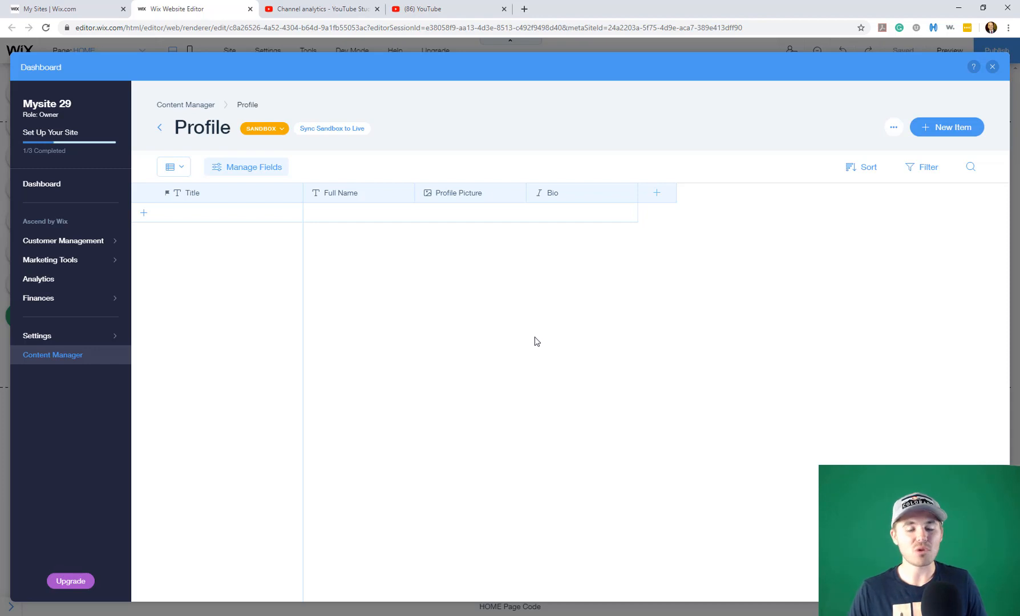
# Step: View the collection's import and export options, and inspect the new item form without saving an item
pyautogui.click(894, 129)
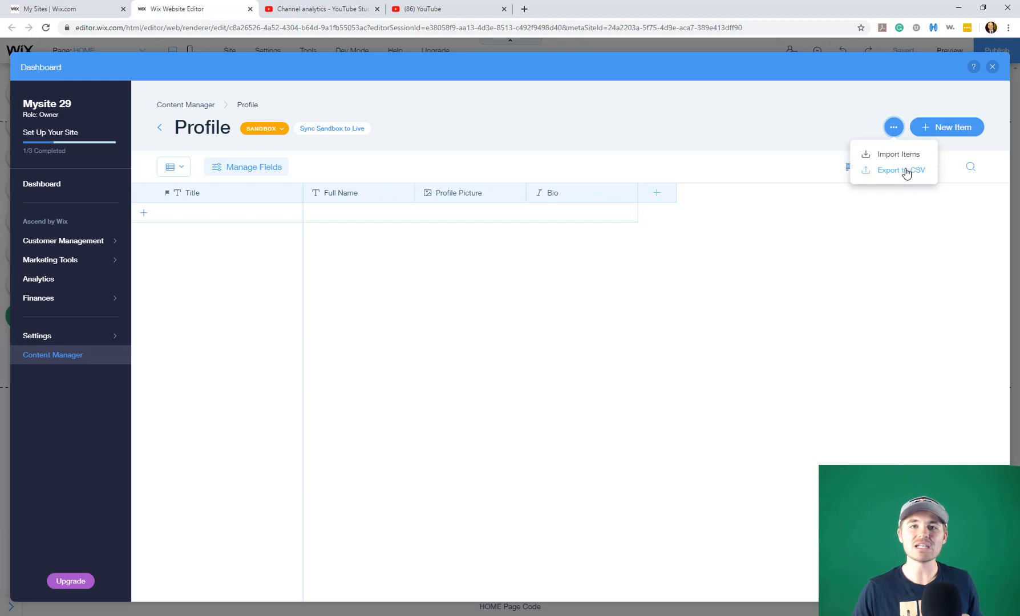
pyautogui.click(893, 126)
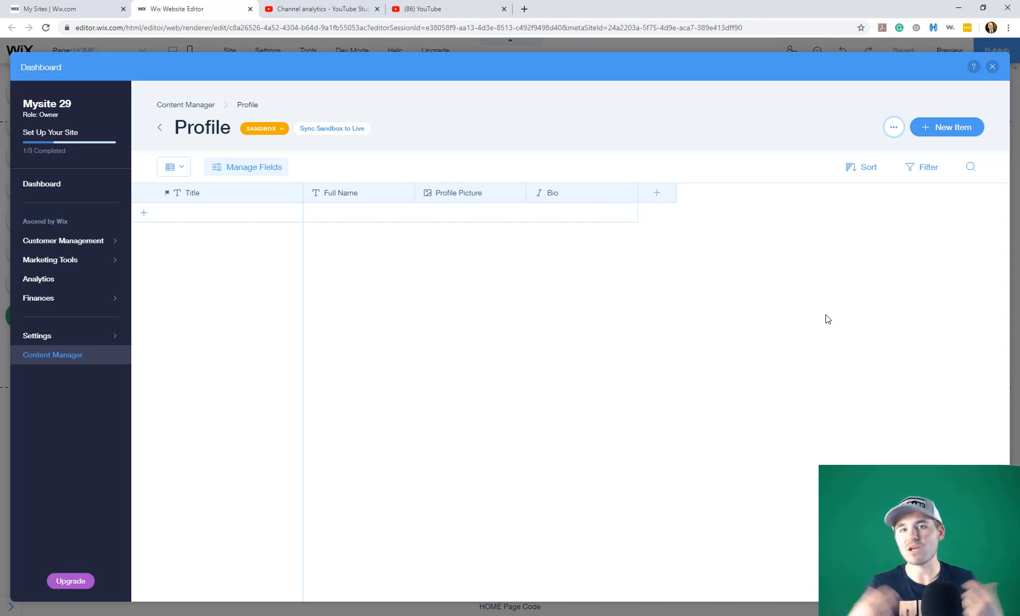
pyautogui.click(941, 136)
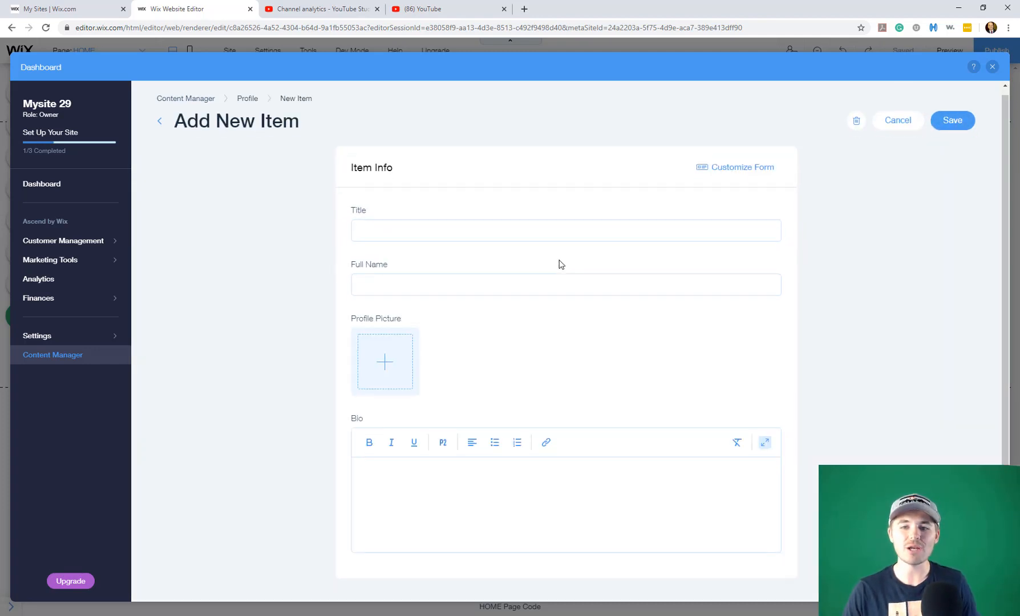
pyautogui.scroll(-1, 559, 264)
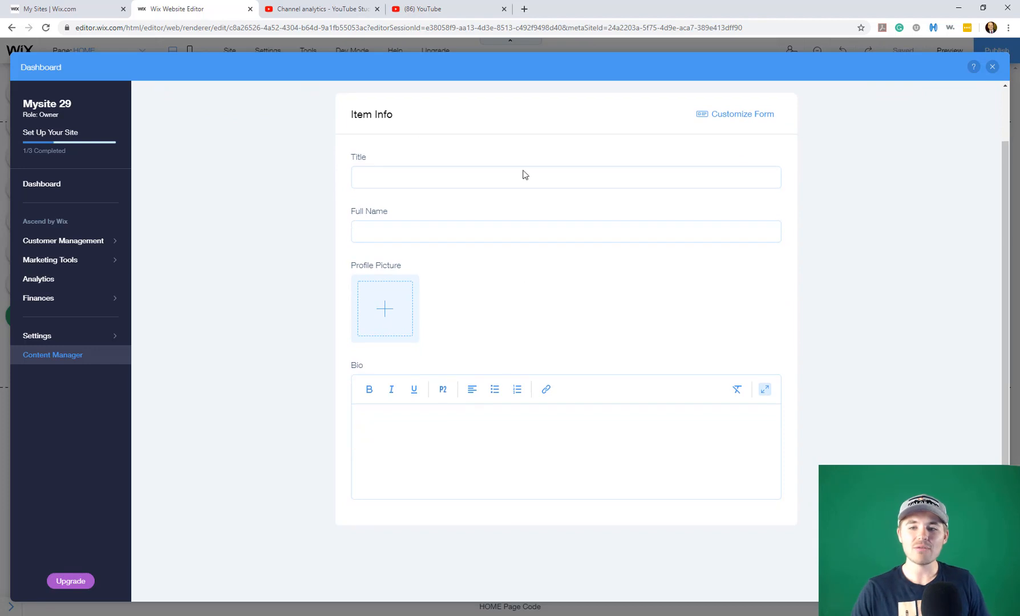
pyautogui.click(434, 233)
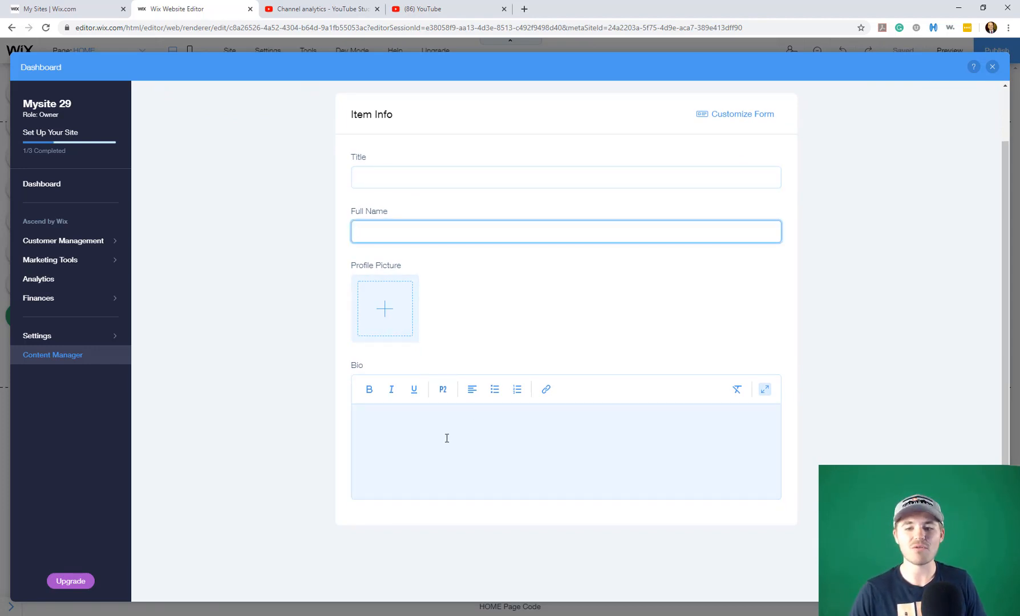
pyautogui.scroll(1, 672, 271)
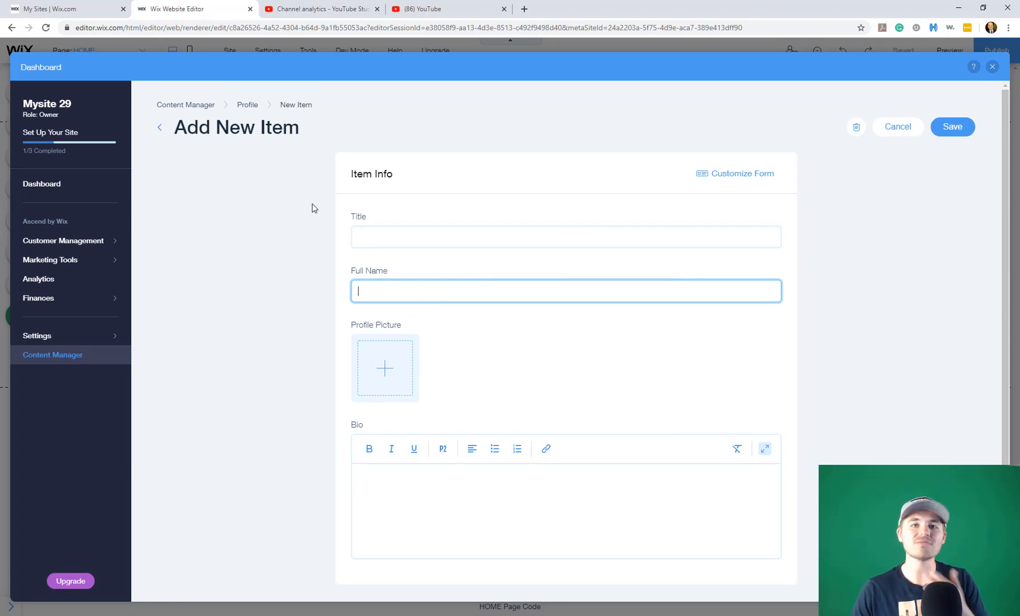
pyautogui.click(158, 131)
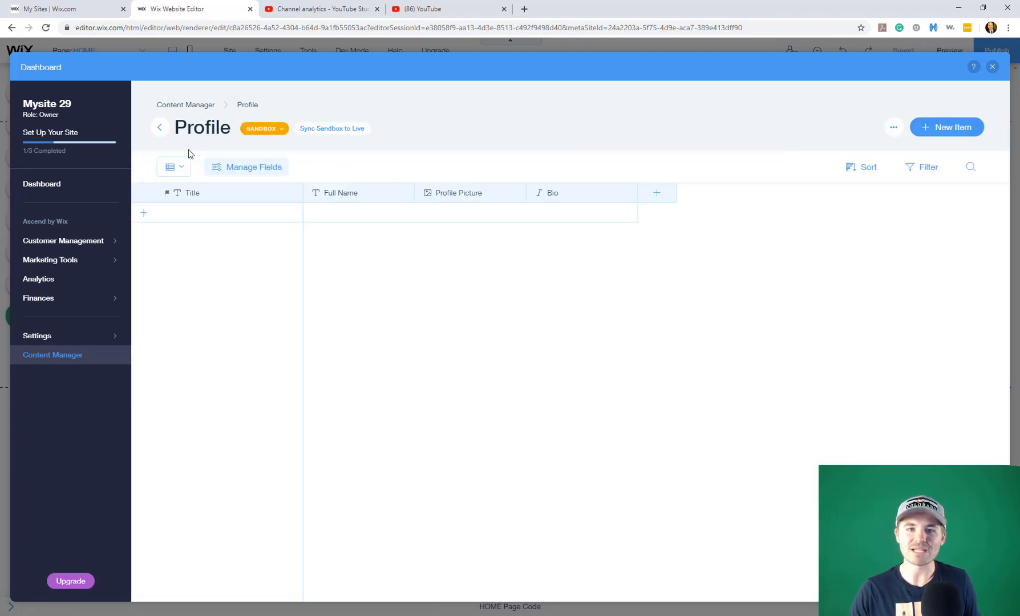
# Step: Inspect the sort fields and order options for the Profile collection, then cancel without adding a sort
pyautogui.click(864, 171)
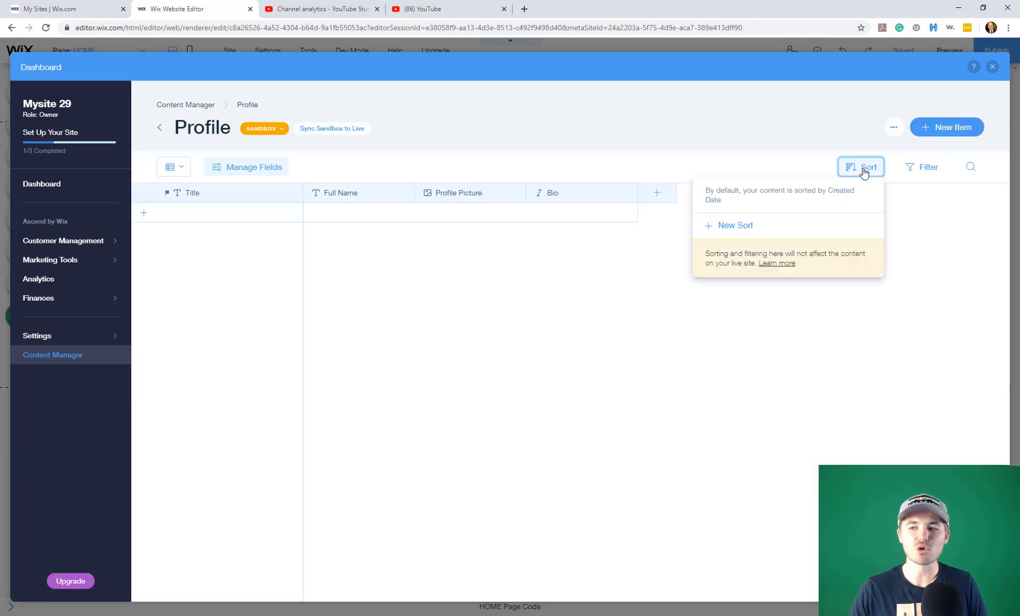
pyautogui.click(709, 226)
pyautogui.click(743, 247)
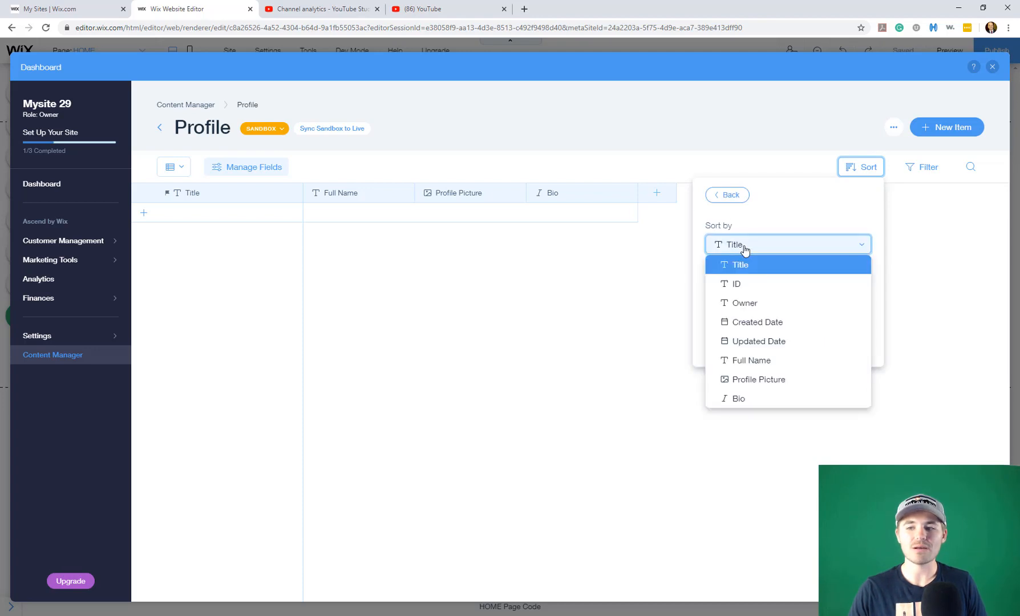
pyautogui.click(792, 262)
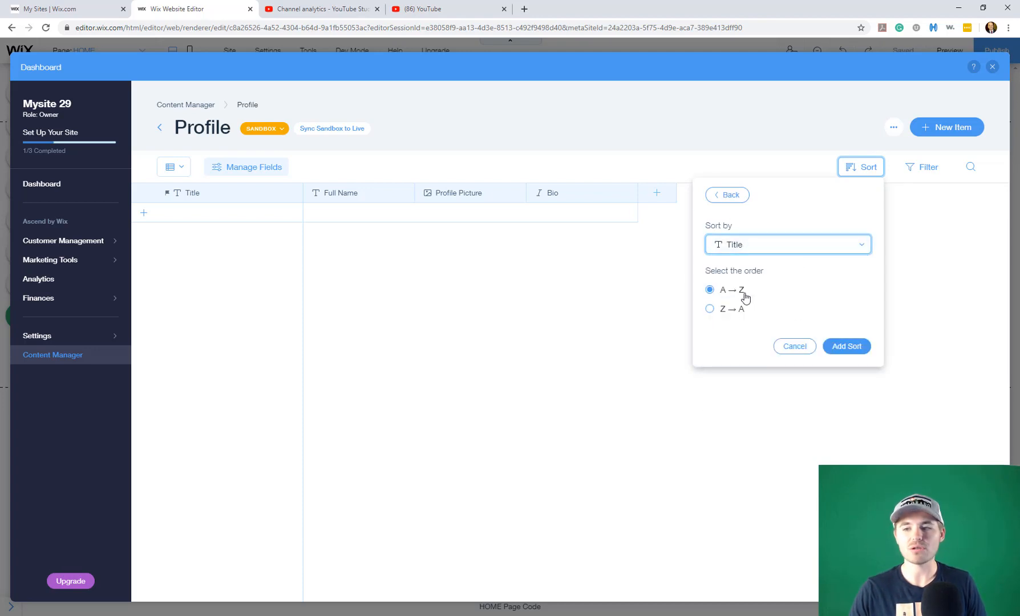
pyautogui.click(804, 349)
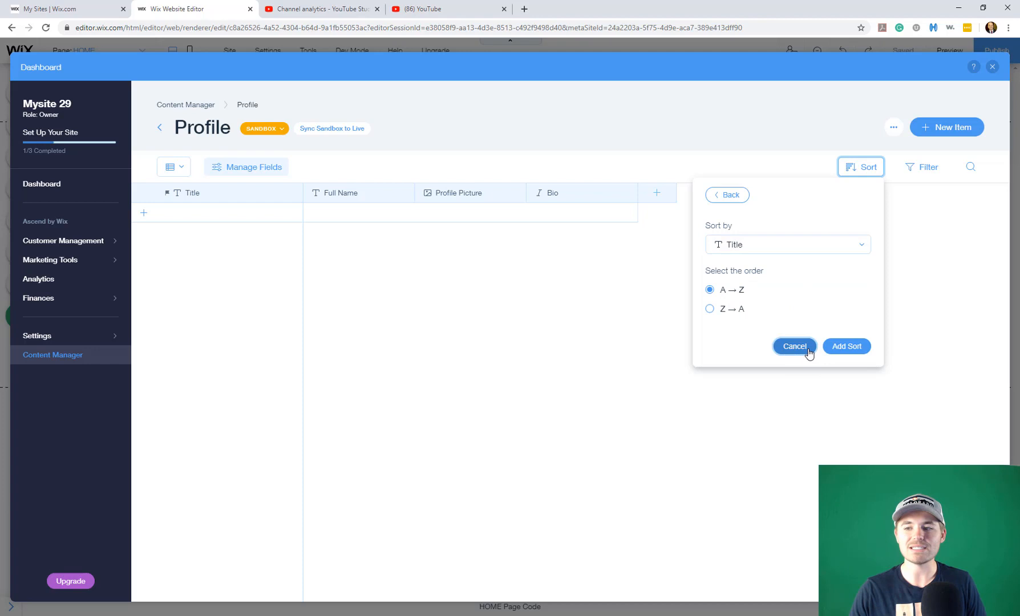
# Step: Inspect the Profile collection's filter fields and its search box without adding a filter or running a search
pyautogui.click(903, 173)
pyautogui.click(821, 222)
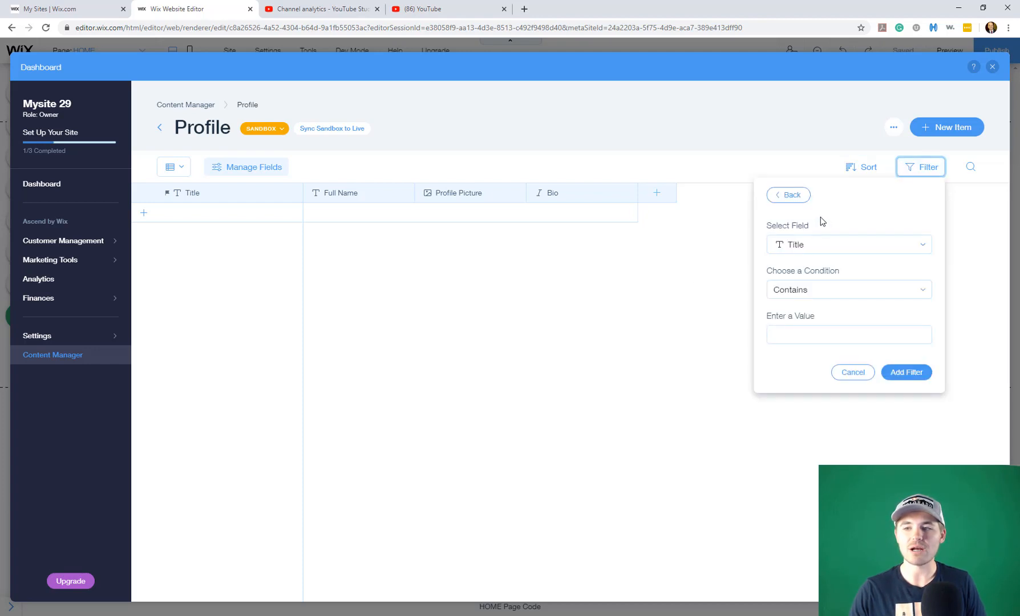
pyautogui.click(826, 247)
pyautogui.click(831, 267)
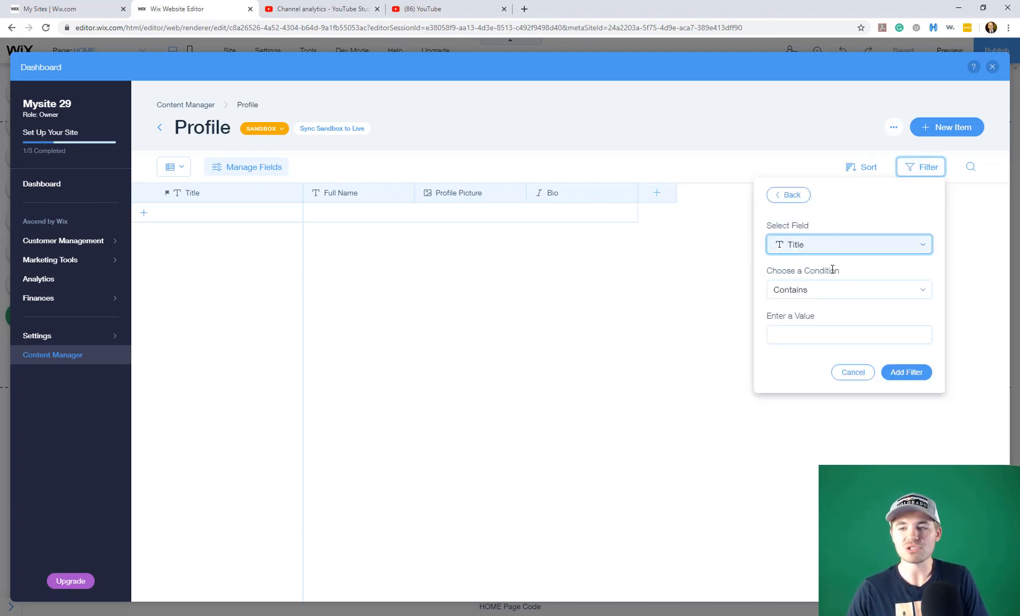
pyautogui.click(835, 295)
pyautogui.click(825, 249)
pyautogui.click(824, 248)
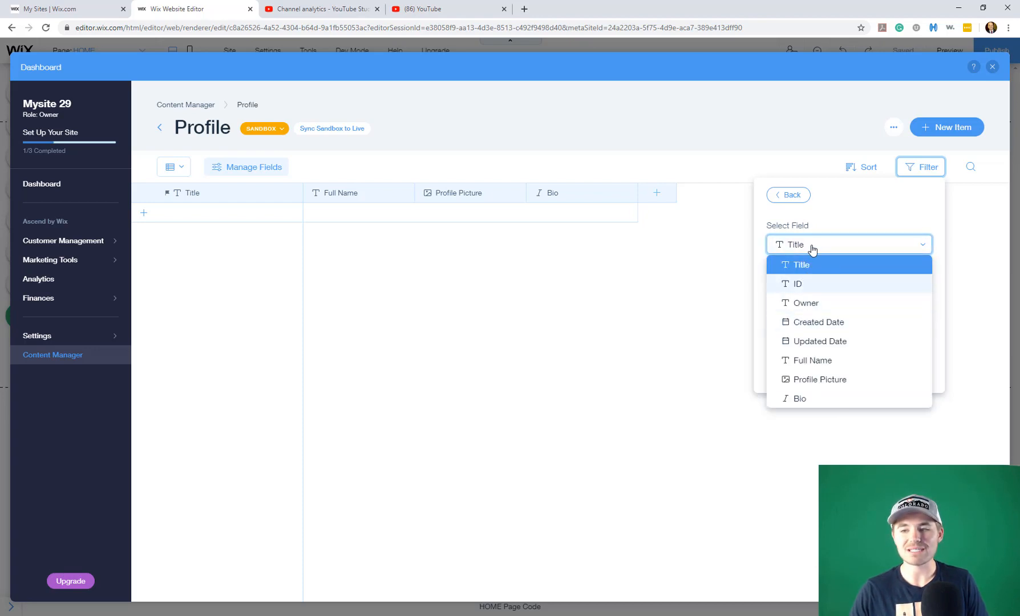
pyautogui.click(812, 250)
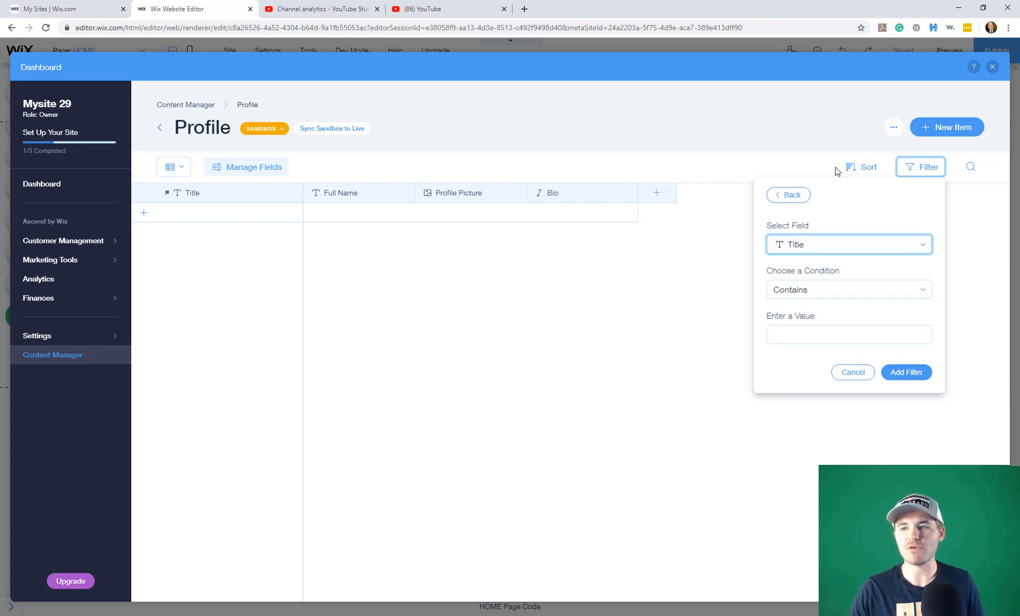
pyautogui.click(812, 153)
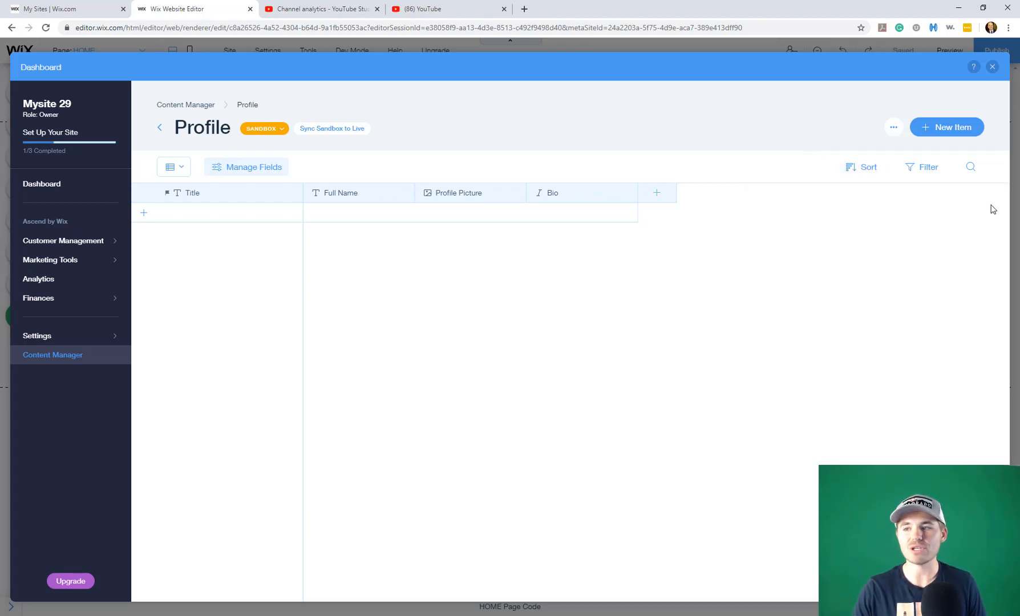
pyautogui.click(971, 167)
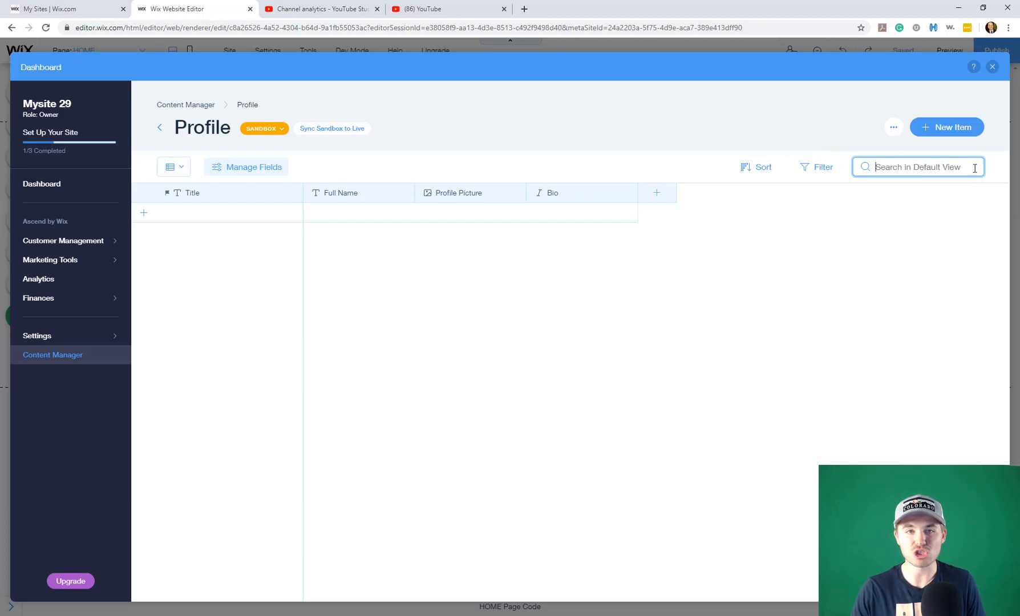
pyautogui.click(674, 132)
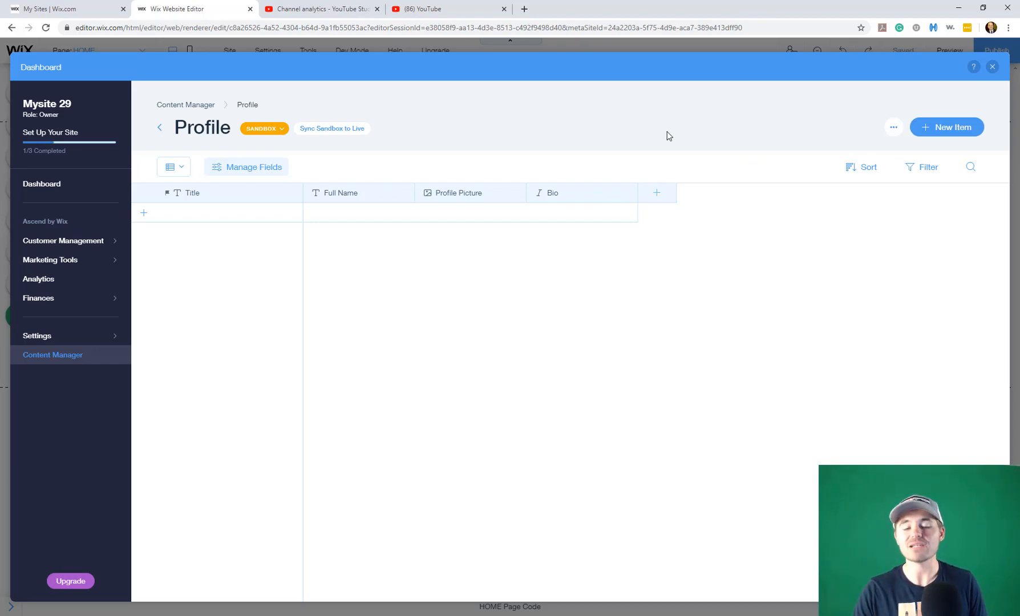
# Step: Return from the collection to the page editor and place an "Add your Name" text input near the HOME page's upper-left corner
pyautogui.click(991, 67)
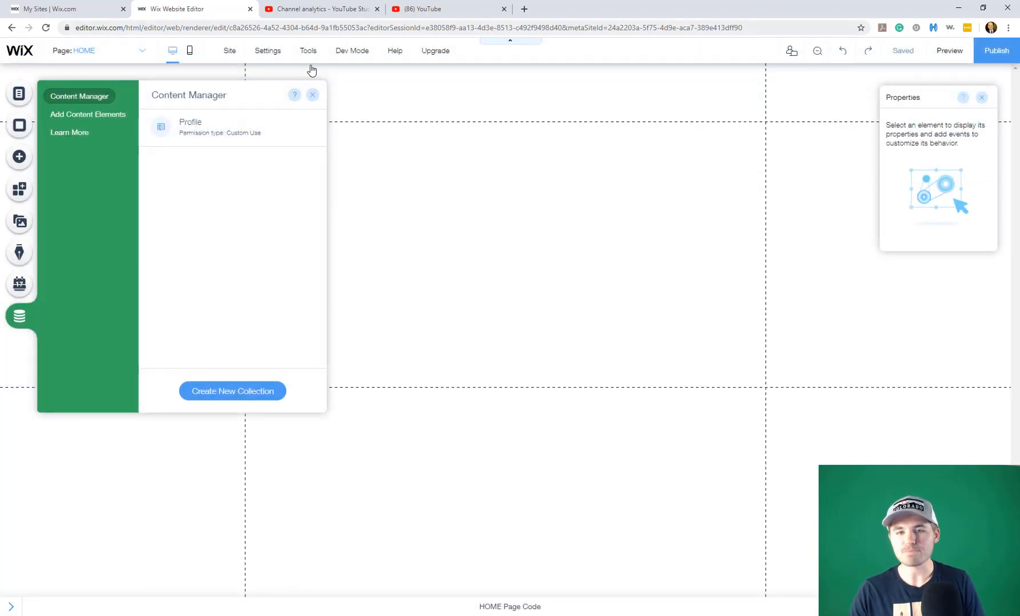
pyautogui.click(313, 95)
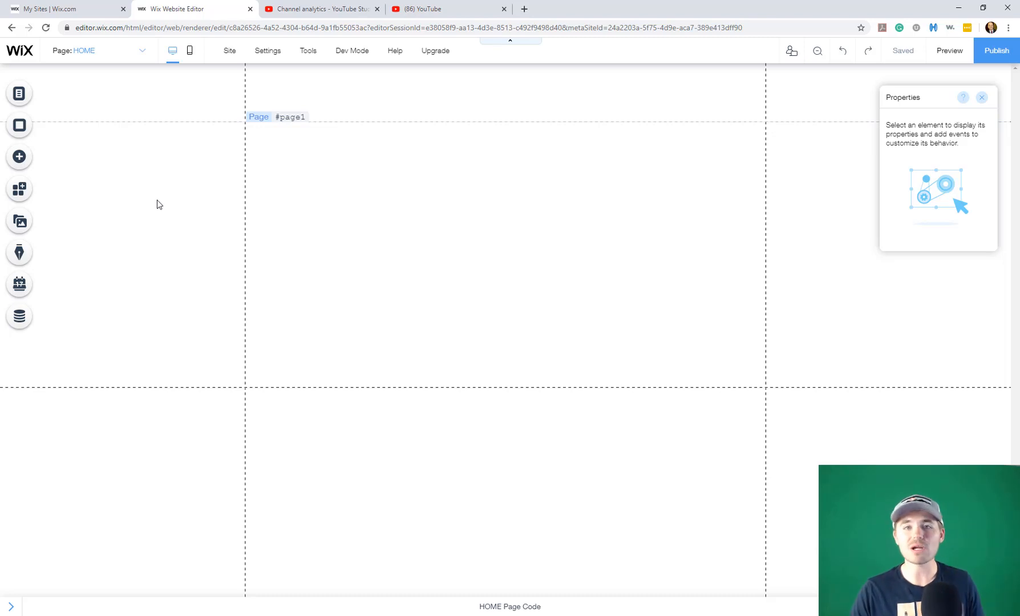
pyautogui.click(19, 157)
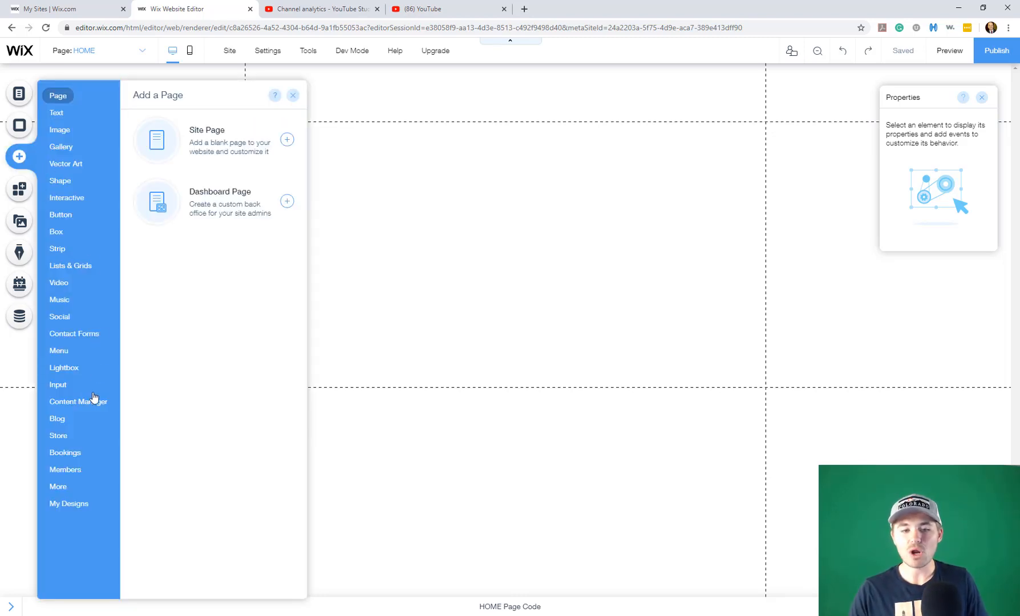
pyautogui.moveTo(63, 386)
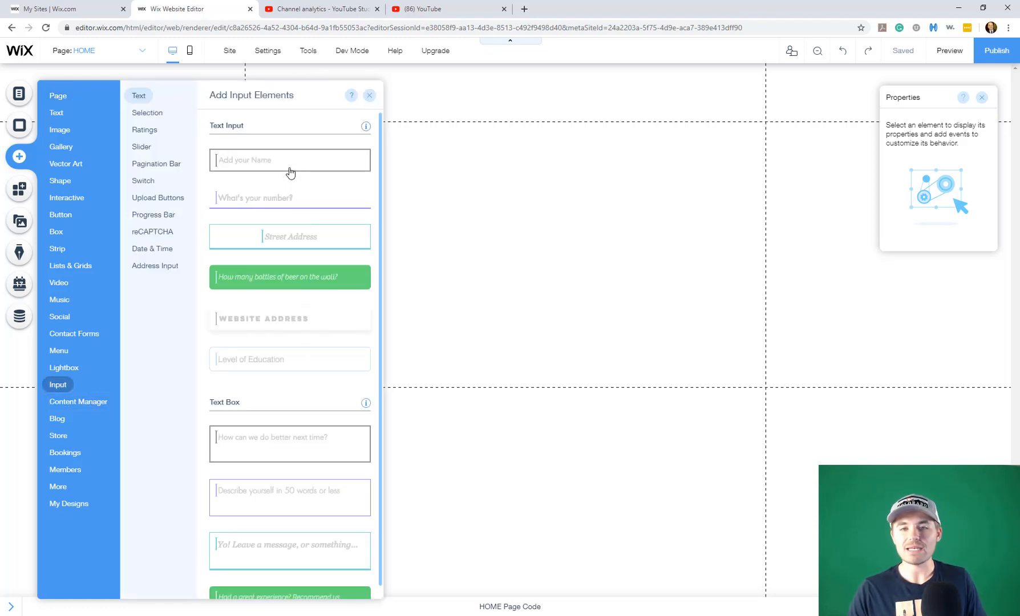
pyautogui.click(350, 240)
pyautogui.click(466, 325)
pyautogui.moveTo(467, 325); pyautogui.dragTo(292, 178)
# Step: Add the purple "Add a File" upload button below the name input, left-aligned with it at about x 63, y 260
pyautogui.click(30, 162)
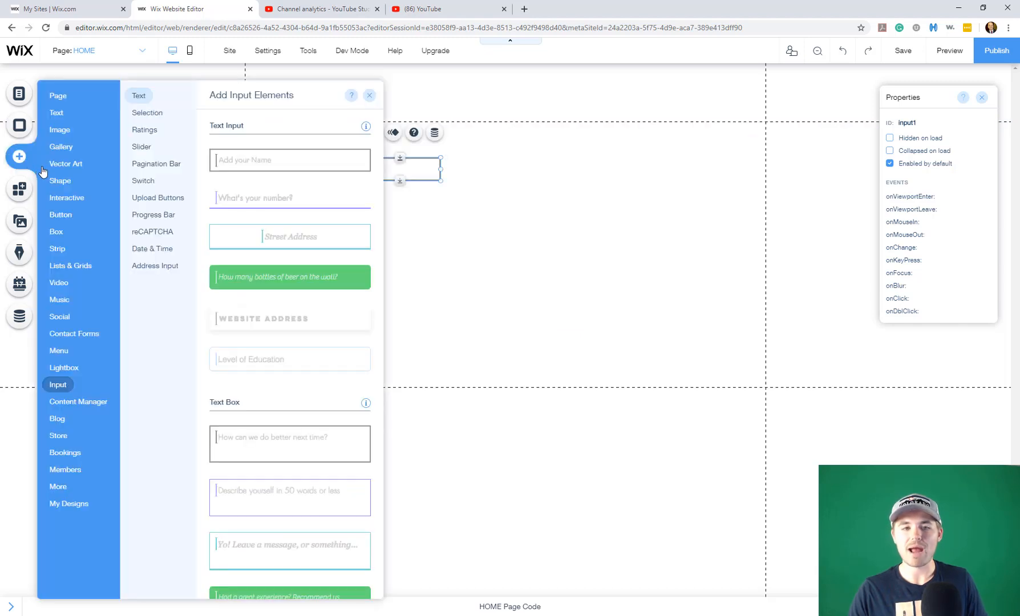
pyautogui.click(45, 167)
pyautogui.click(161, 129)
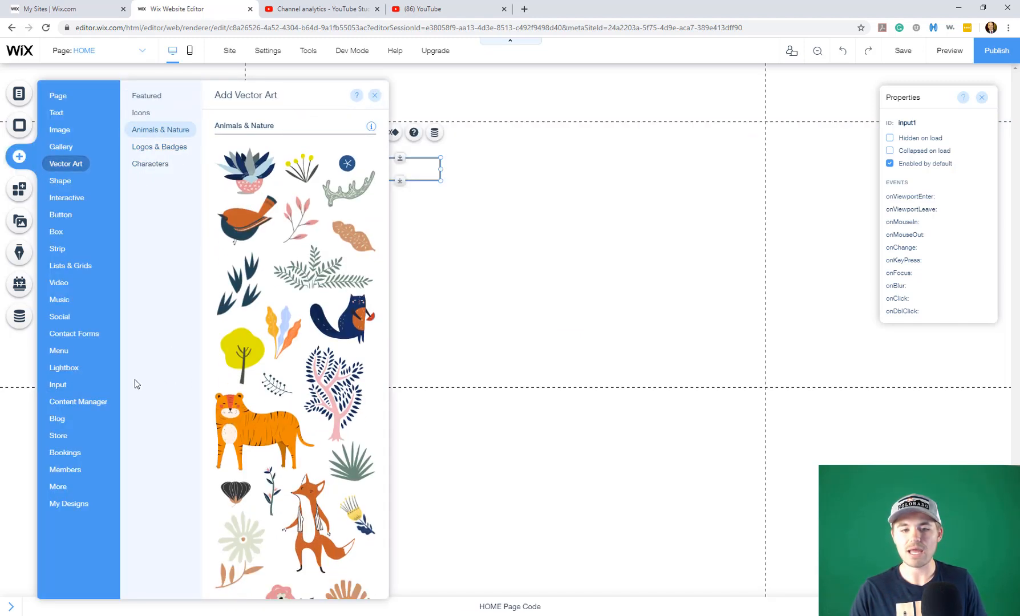
pyautogui.click(58, 384)
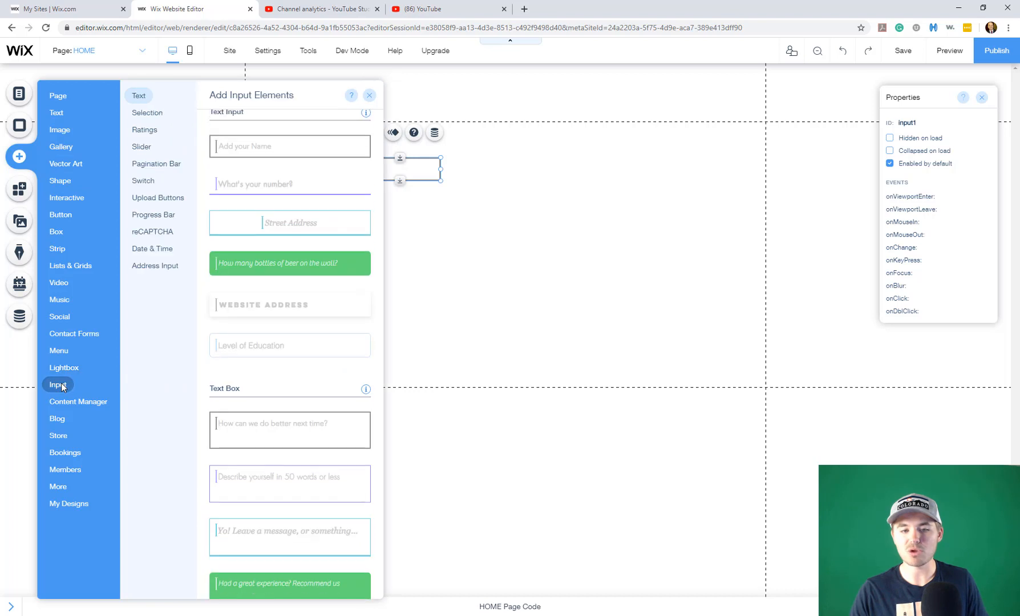
pyautogui.click(171, 205)
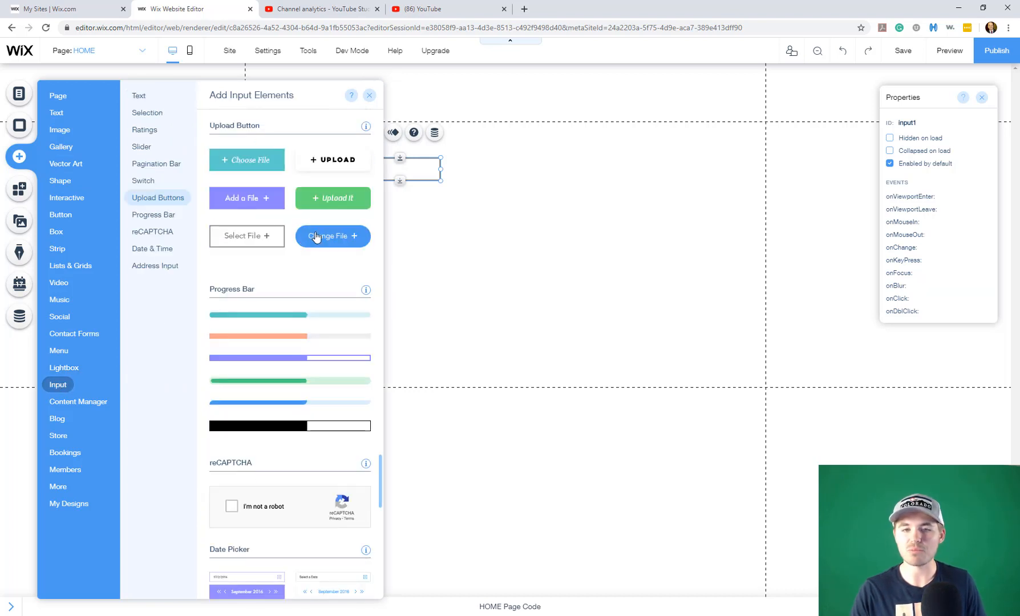
pyautogui.click(278, 209)
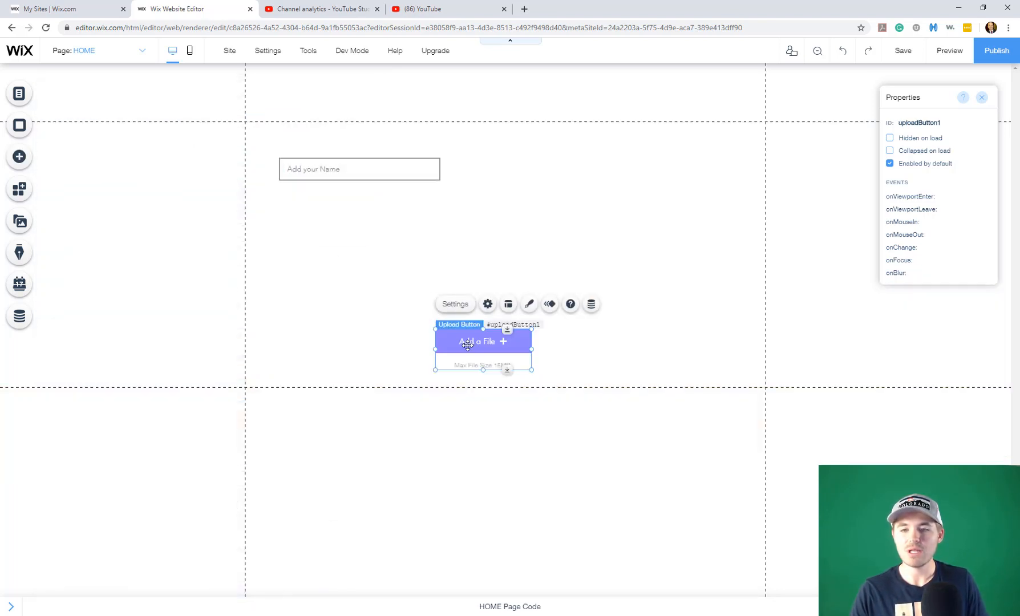
pyautogui.moveTo(444, 338); pyautogui.dragTo(286, 207)
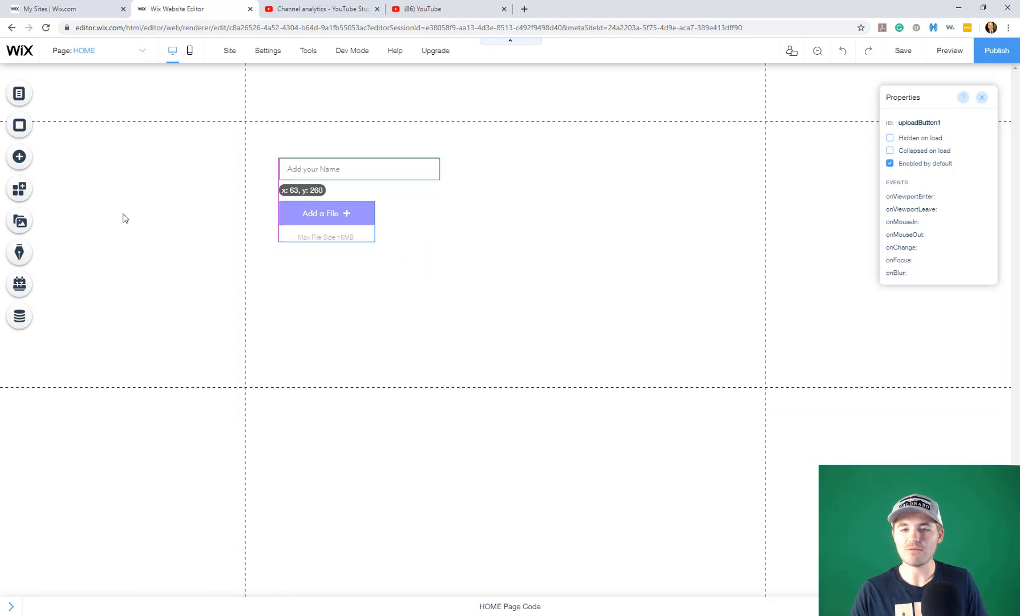
# Step: Add the purple rich text box below the upload button, left-aligned with the other inputs, and widen it toward the right
pyautogui.click(20, 156)
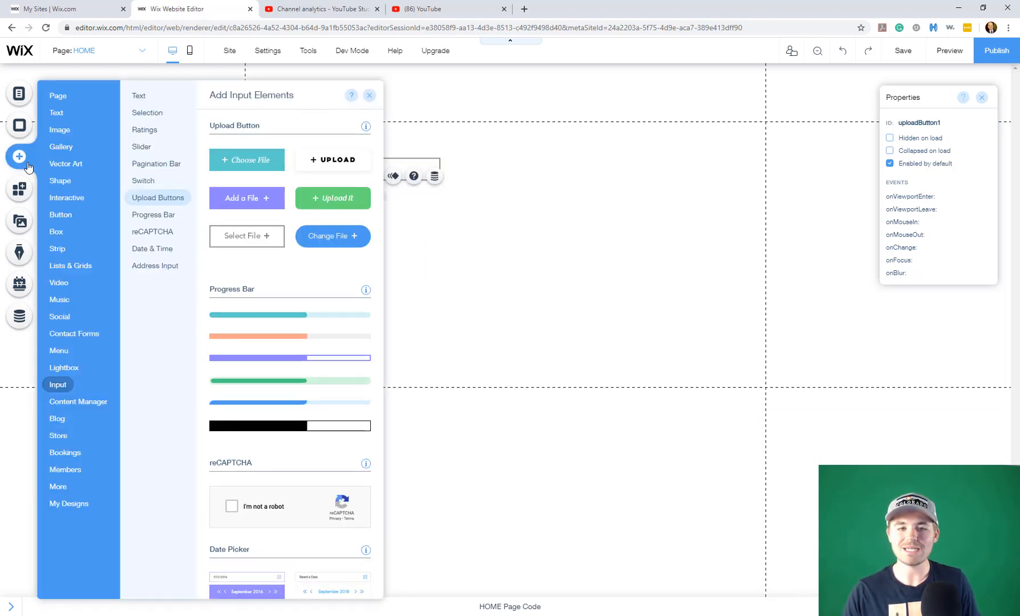
pyautogui.moveTo(80, 165)
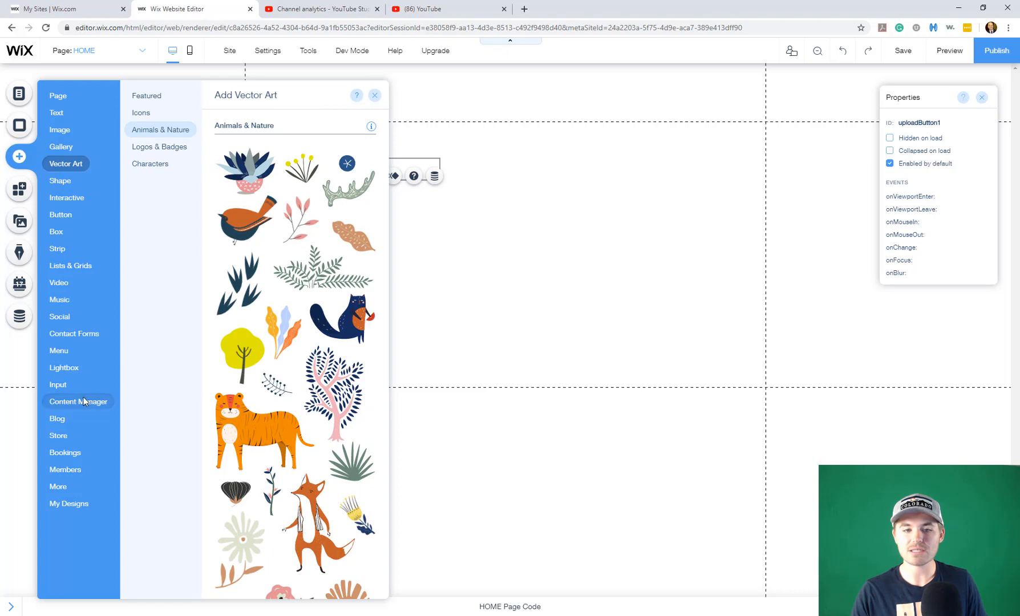
pyautogui.moveTo(119, 384)
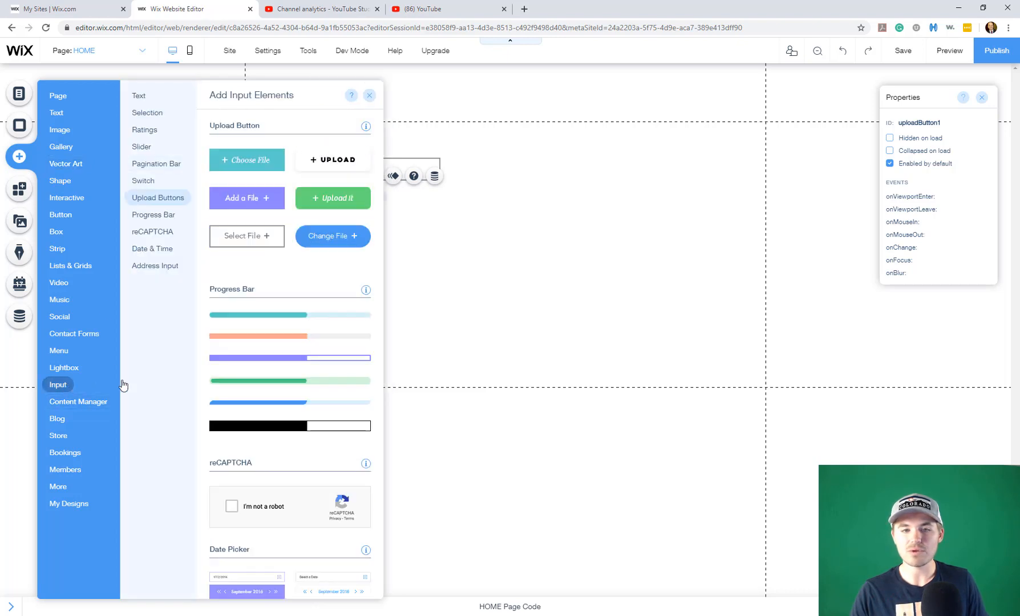
pyautogui.click(143, 180)
pyautogui.click(150, 248)
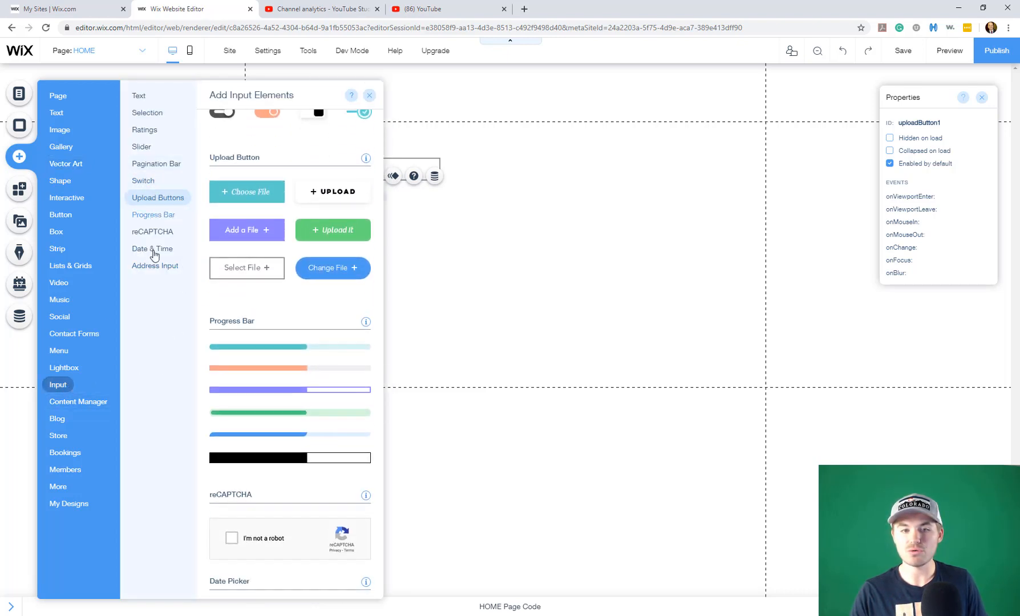
pyautogui.click(149, 129)
pyautogui.click(138, 95)
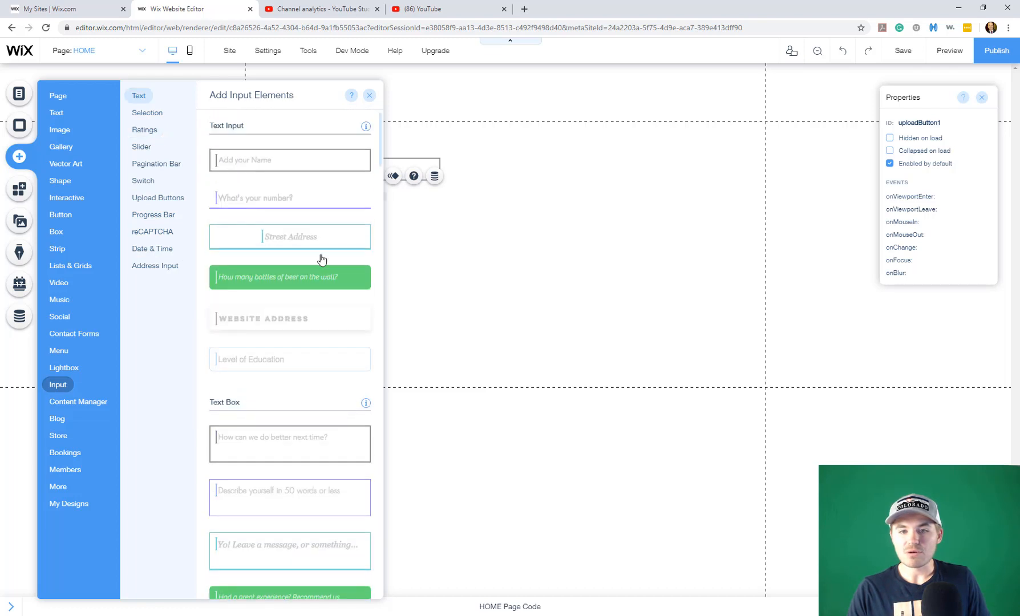
pyautogui.scroll(-9, 308, 285)
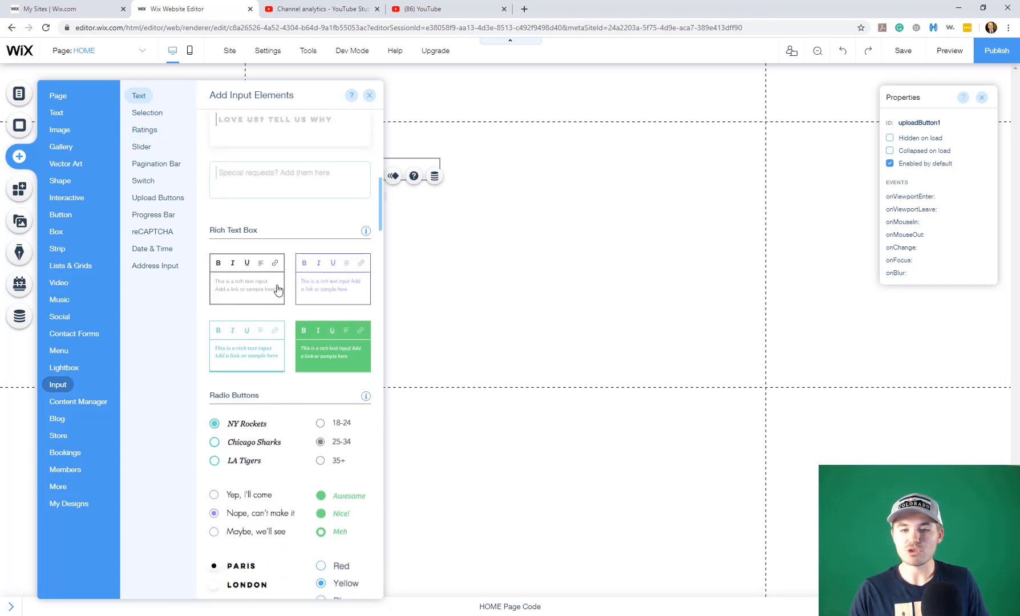
pyautogui.click(319, 295)
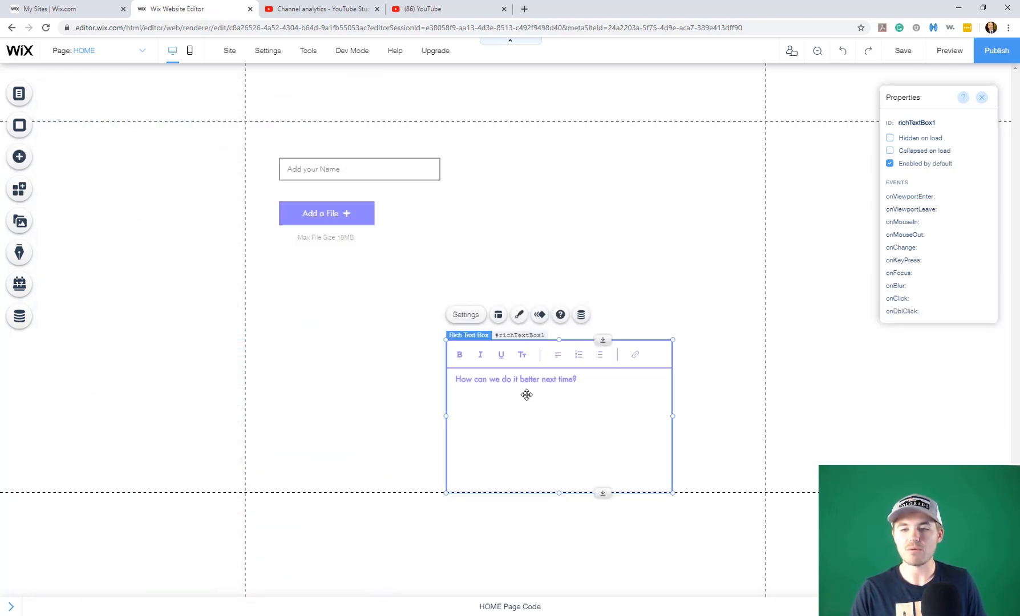
pyautogui.moveTo(526, 392); pyautogui.dragTo(374, 324)
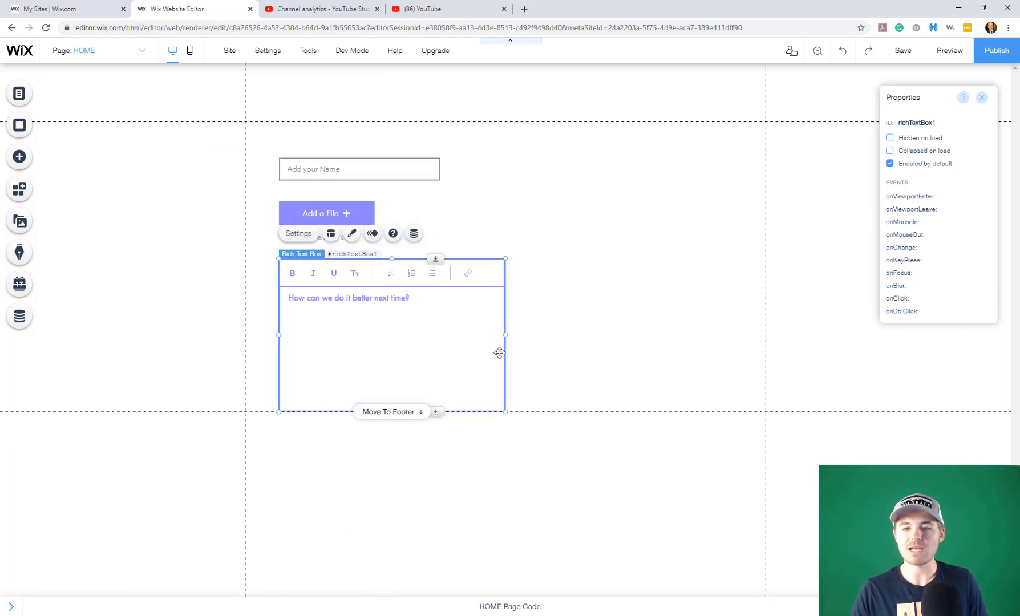
pyautogui.moveTo(506, 335); pyautogui.dragTo(607, 349)
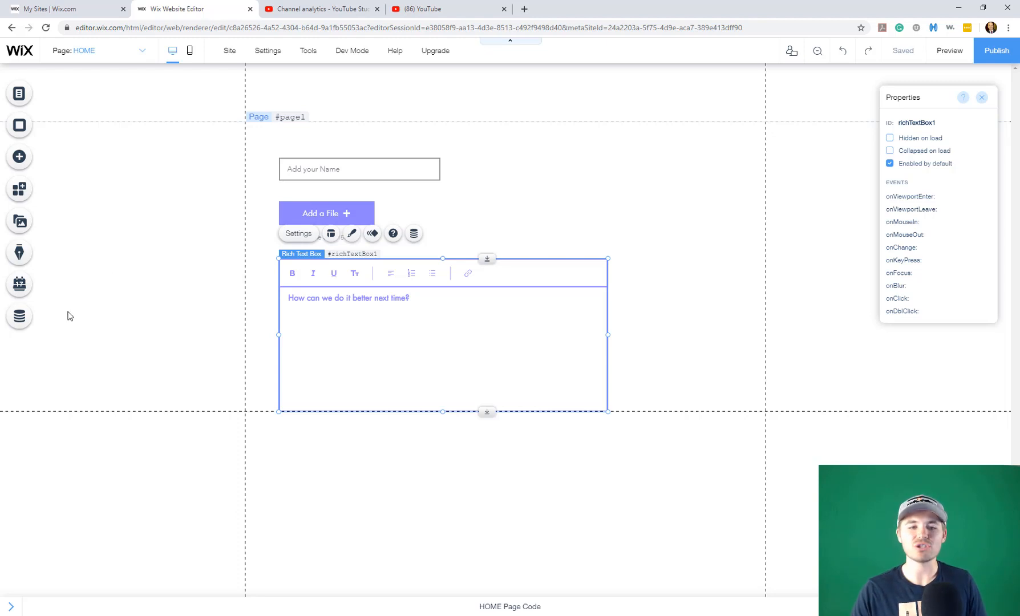
# Step: Add a Form Dataset to the HOME page and place it in the margin left of the name input and upload button
pyautogui.click(17, 320)
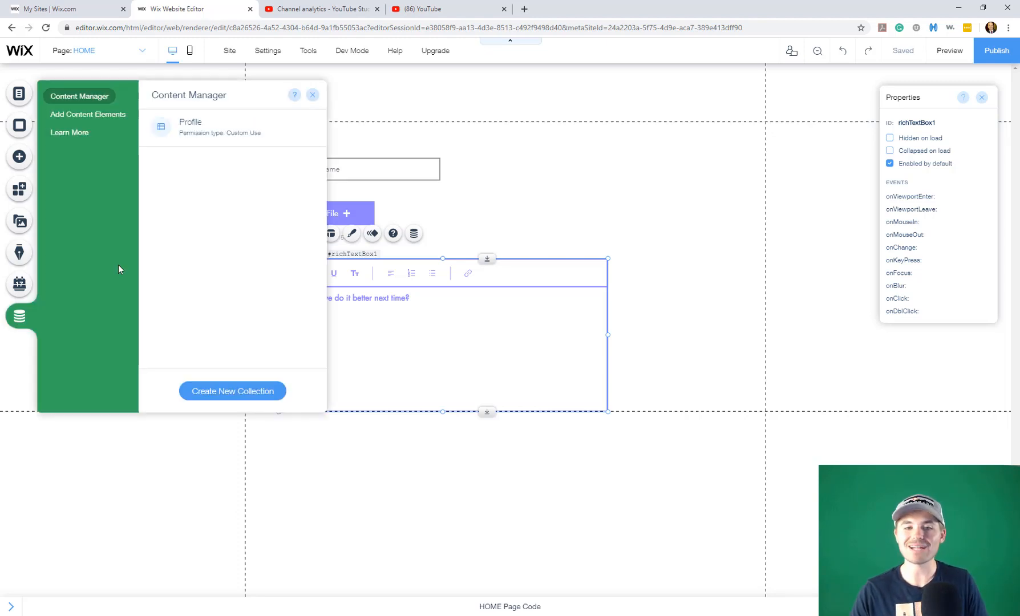
pyautogui.click(112, 119)
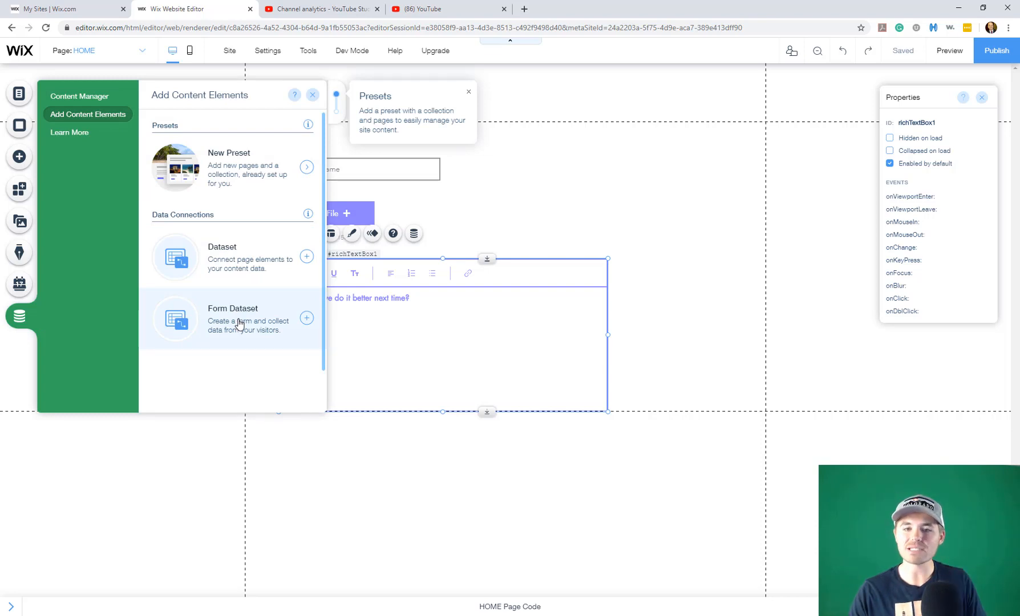
pyautogui.click(240, 323)
pyautogui.moveTo(539, 350); pyautogui.dragTo(197, 213)
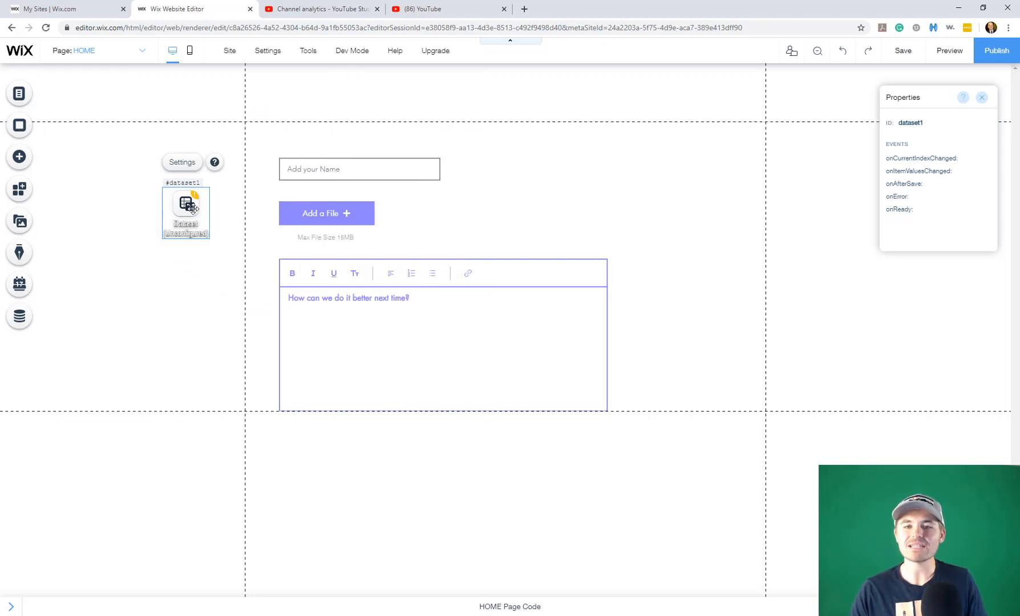
# Step: Connect the unconfigured form dataset to the Profile collection
pyautogui.doubleClick(194, 209)
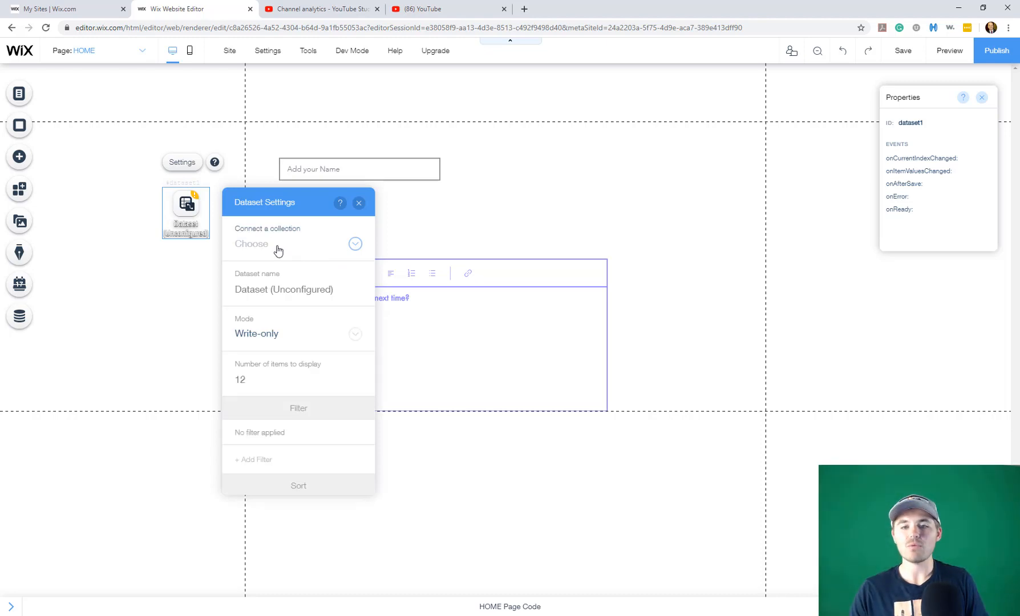
pyautogui.click(277, 245)
pyautogui.click(266, 263)
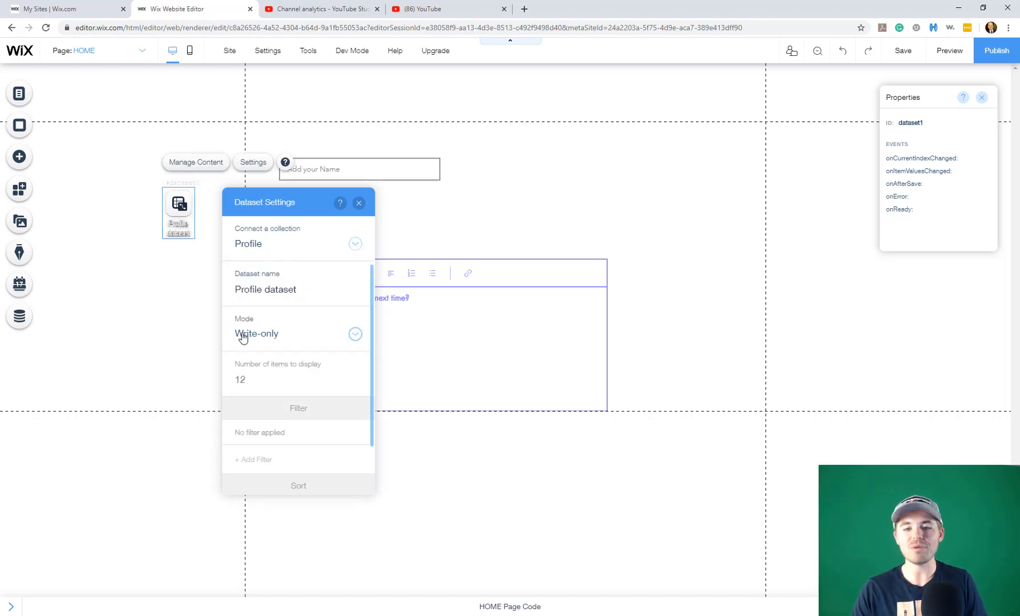
# Step: Leave the dataset settings and connect the name input's value to the Full Name (Text) field of the Profile dataset
pyautogui.click(359, 203)
pyautogui.click(214, 278)
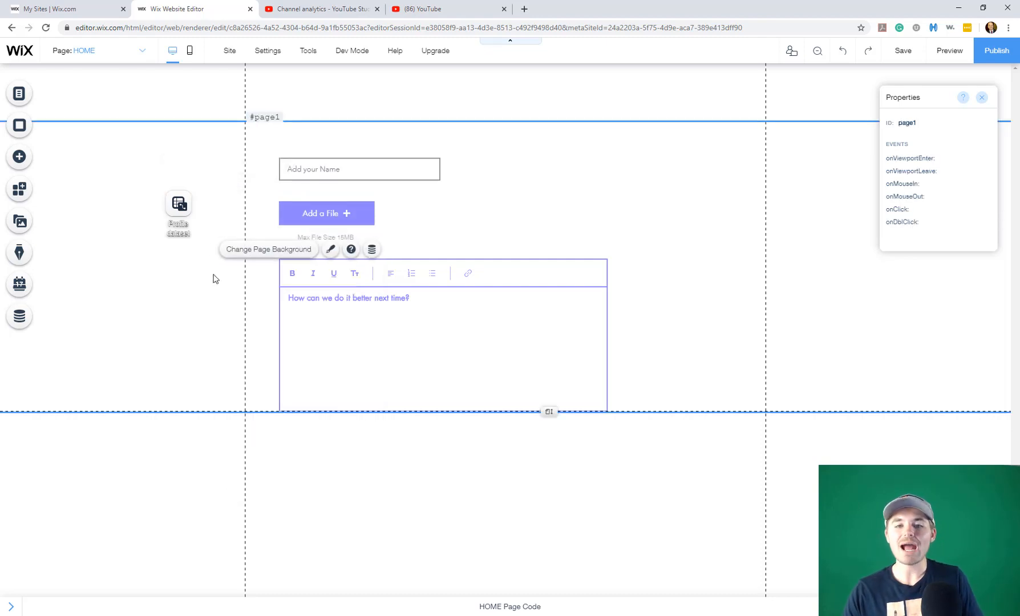
pyautogui.click(170, 212)
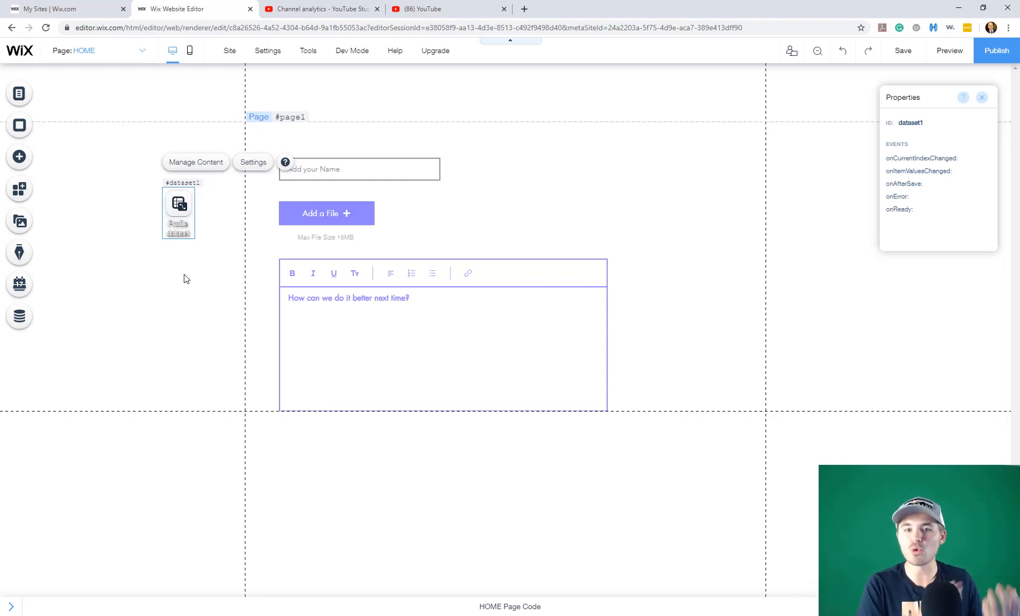
pyautogui.click(378, 170)
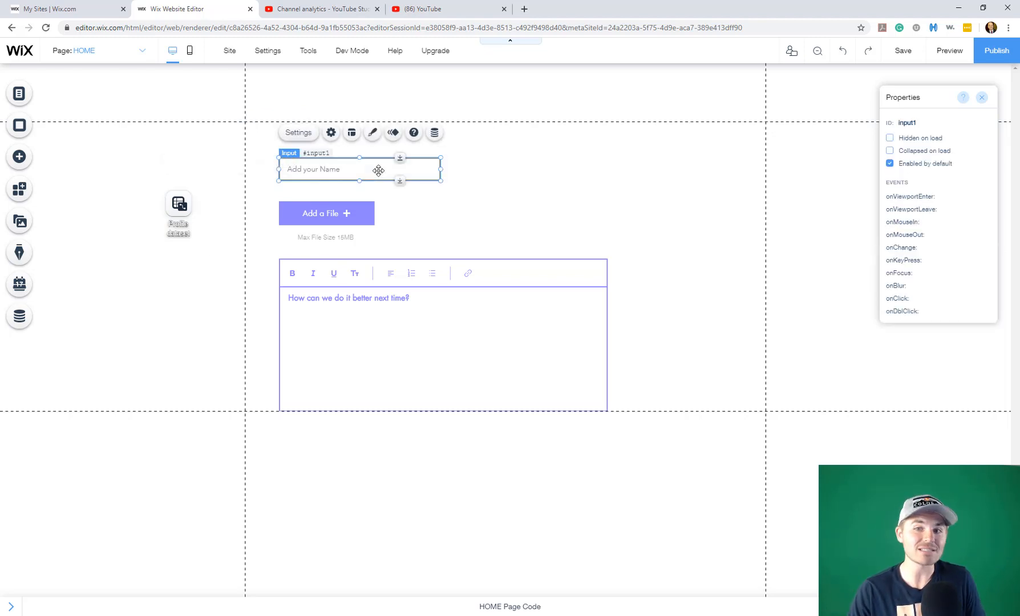
pyautogui.click(435, 135)
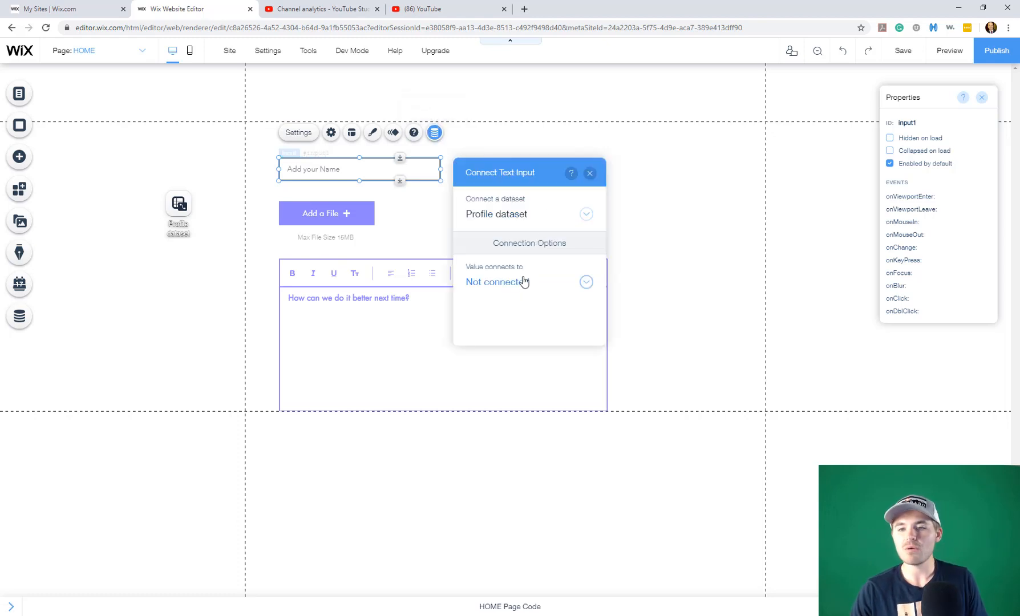
pyautogui.click(523, 281)
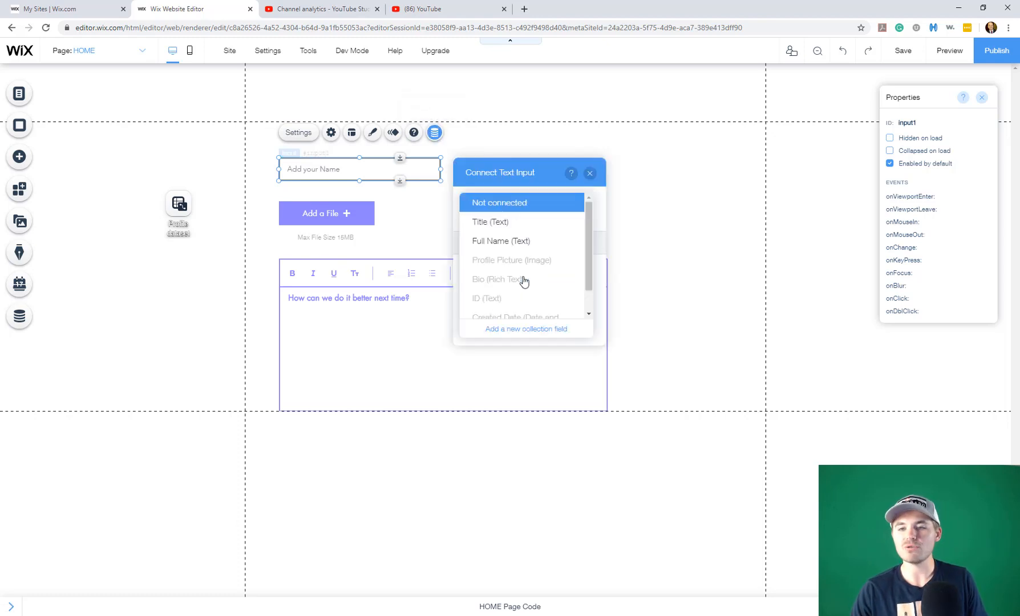
pyautogui.click(507, 241)
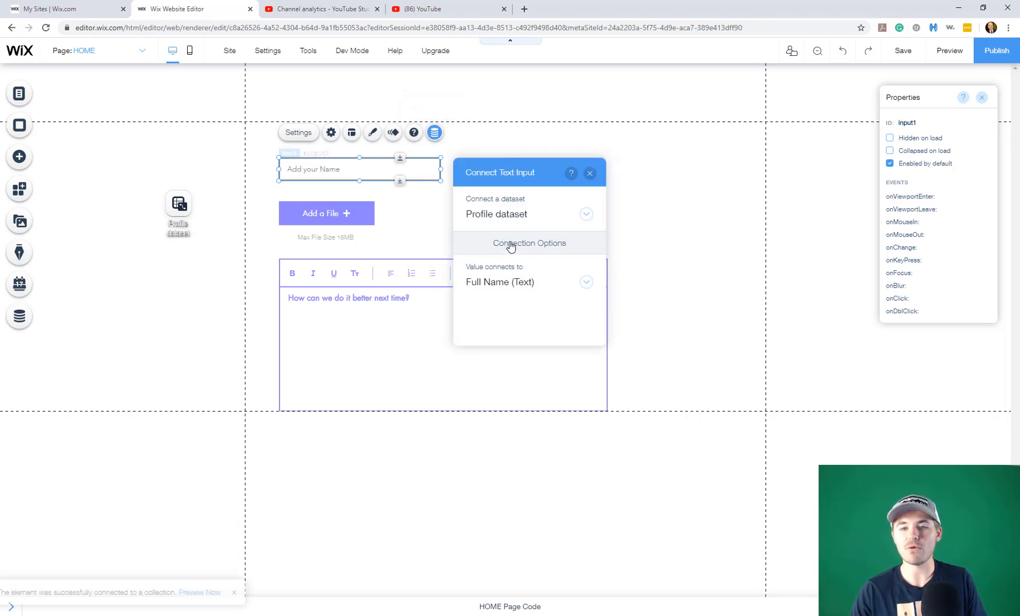
pyautogui.click(591, 174)
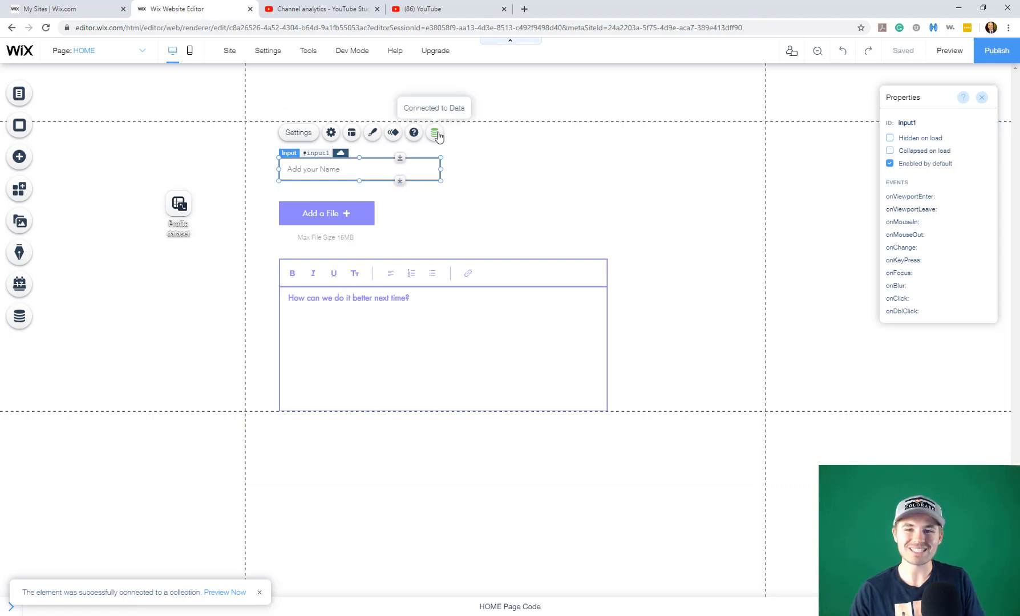
# Step: Connect the "Add a File" upload button to the Profile Picture (Image) field of the Profile dataset
pyautogui.click(367, 213)
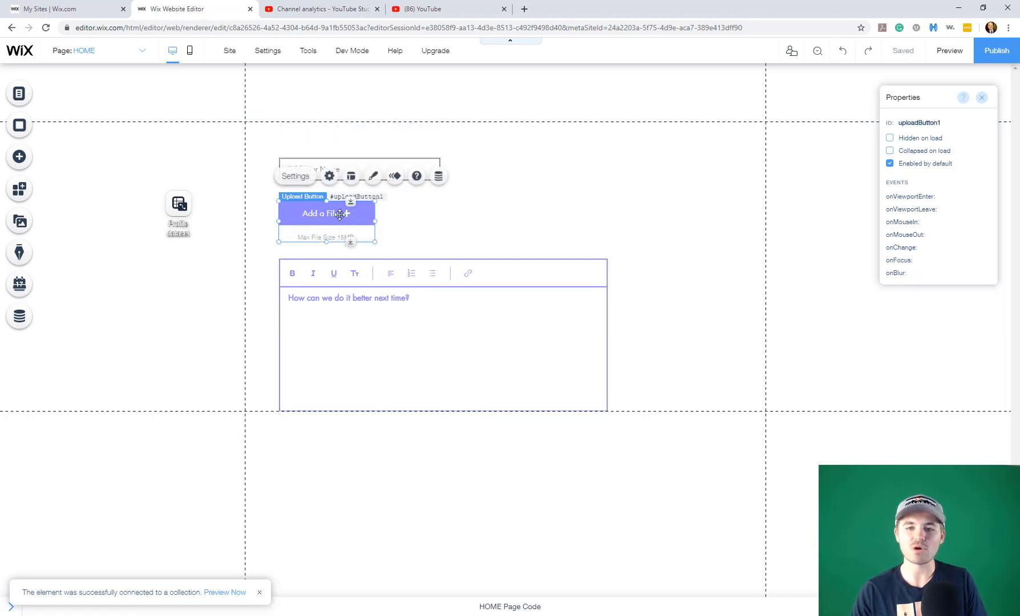
pyautogui.click(434, 177)
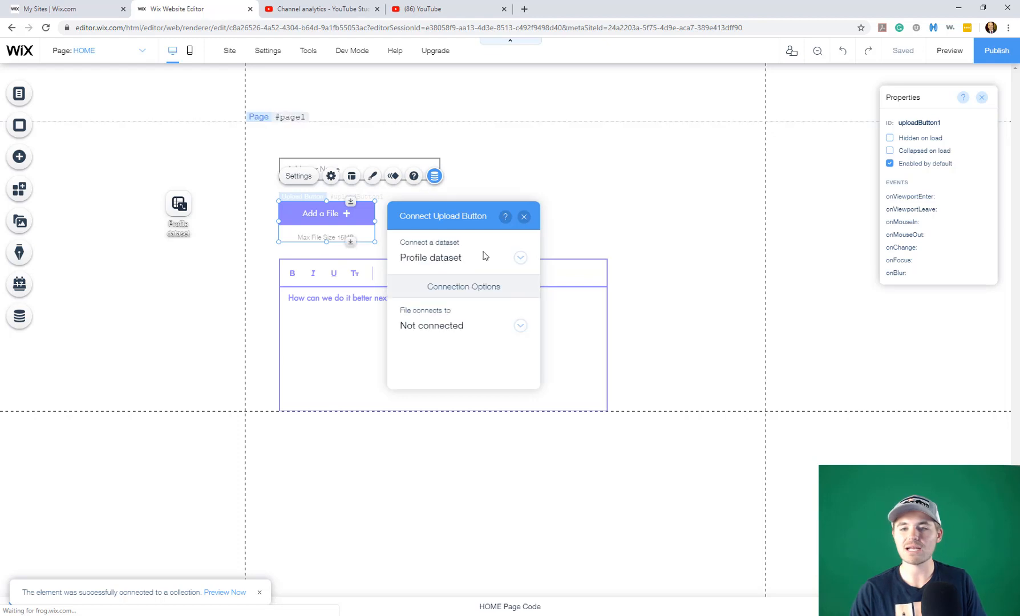
pyautogui.click(450, 329)
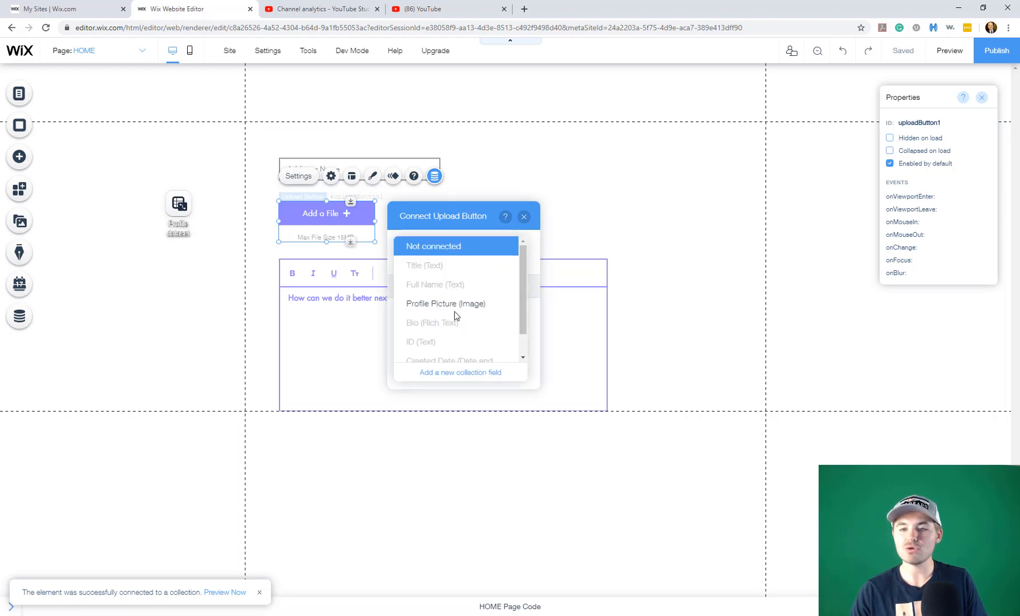
pyautogui.click(454, 305)
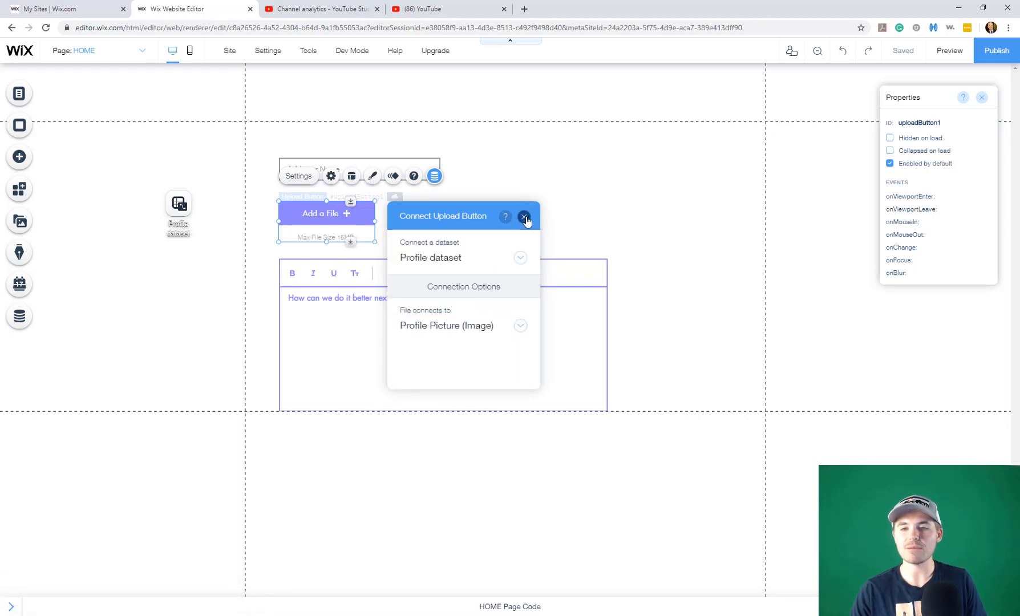
pyautogui.click(523, 217)
# Step: Connect the rich text box's value to the Bio (Rich Text) field of the Profile dataset
pyautogui.click(473, 305)
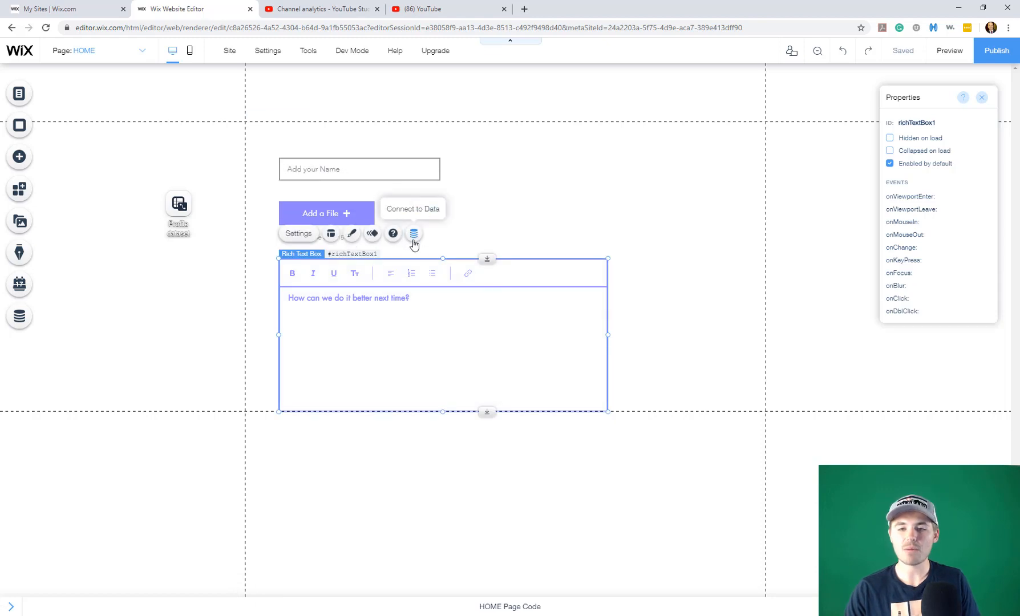
pyautogui.click(414, 233)
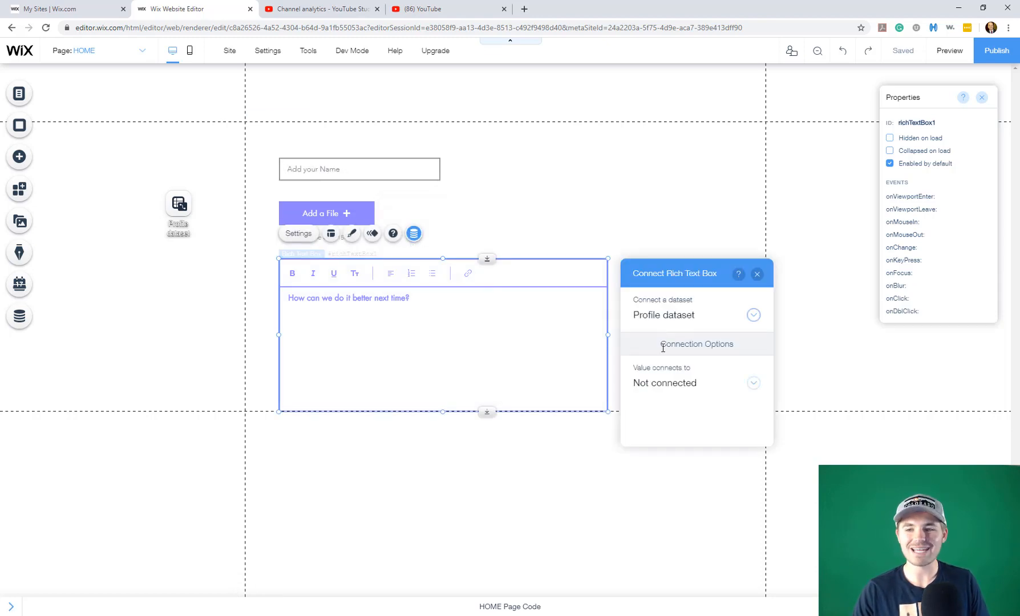
pyautogui.click(662, 384)
pyautogui.click(668, 381)
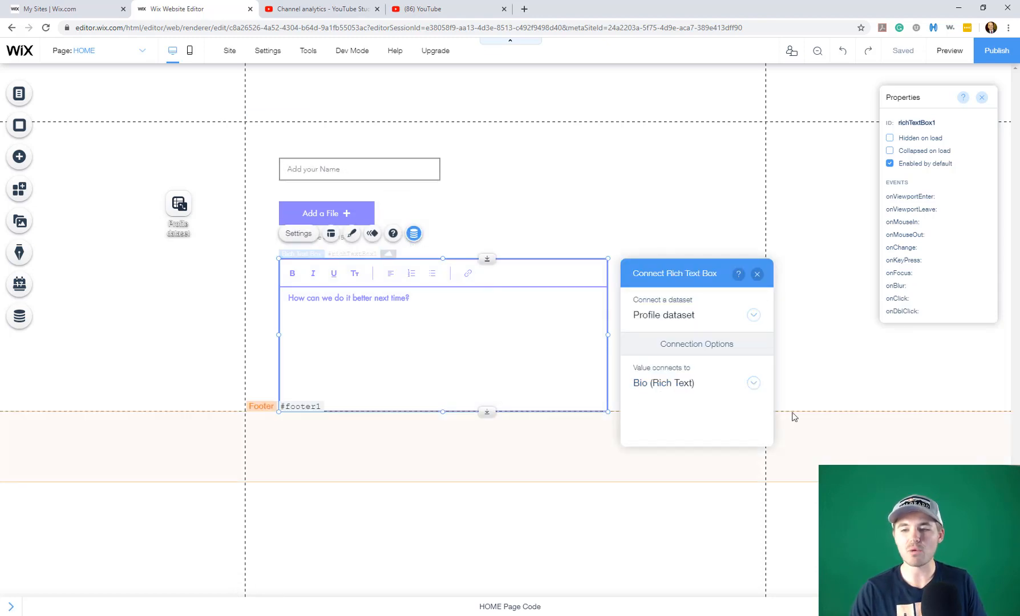
pyautogui.click(757, 274)
# Step: Lengthen the page downward and add the outlined "View More" button below the rich text box, left-aligned with the other inputs
pyautogui.click(743, 302)
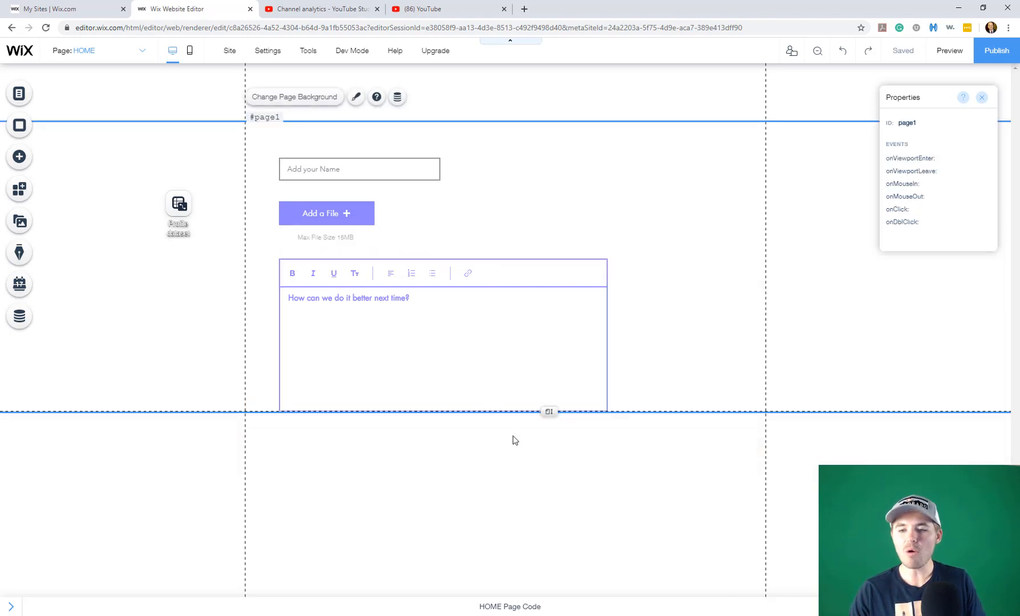
pyautogui.moveTo(550, 412); pyautogui.dragTo(553, 509)
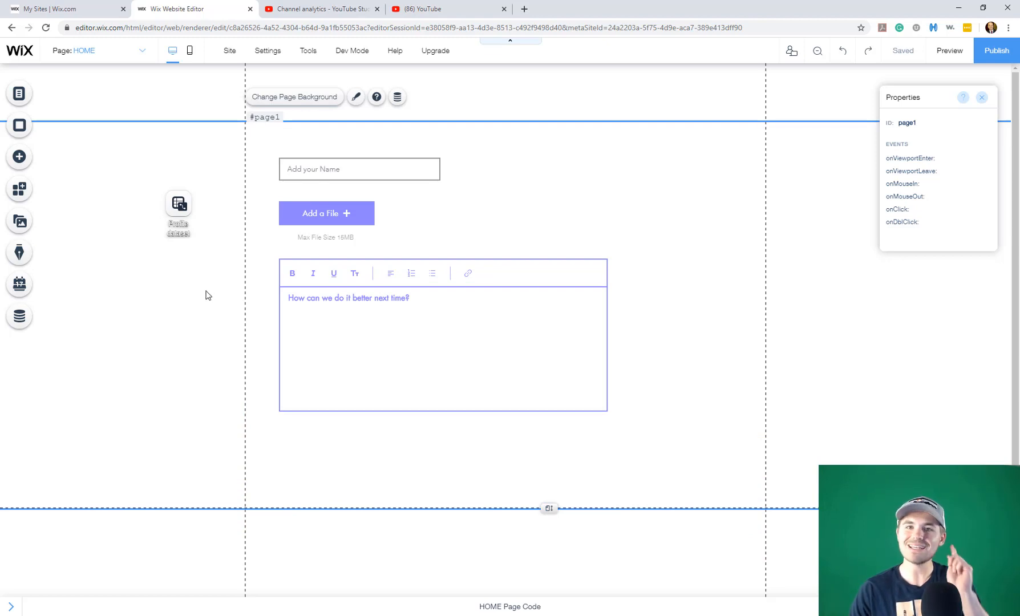
pyautogui.click(20, 158)
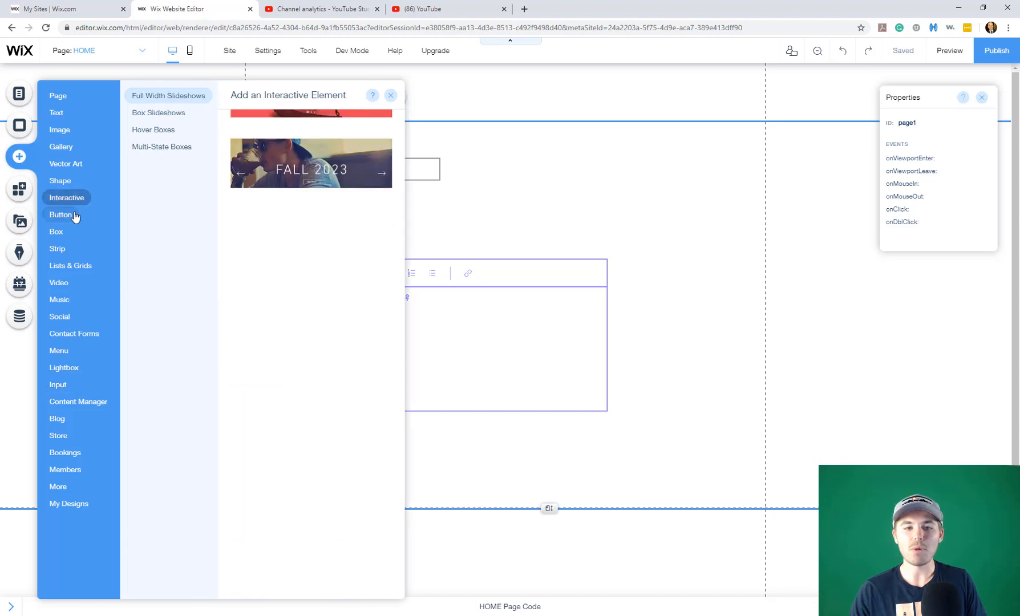
pyautogui.moveTo(72, 213)
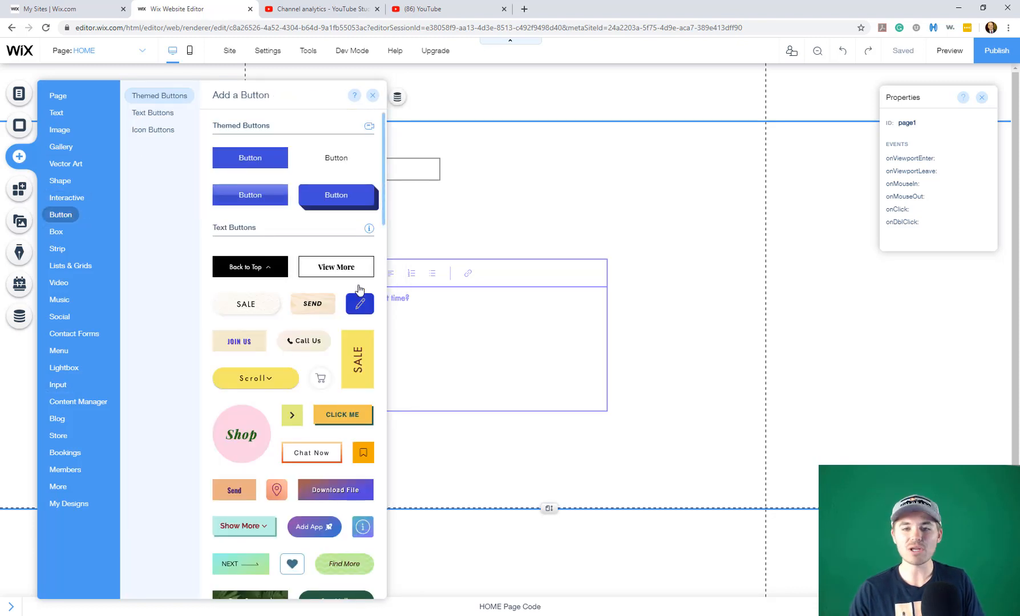
pyautogui.click(340, 267)
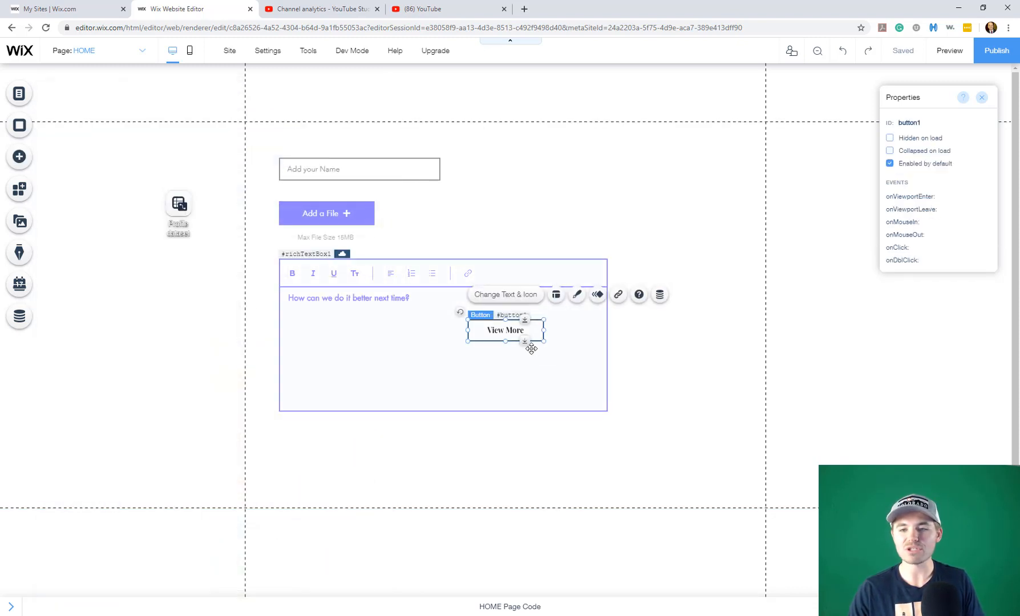
pyautogui.moveTo(526, 346); pyautogui.dragTo(322, 448)
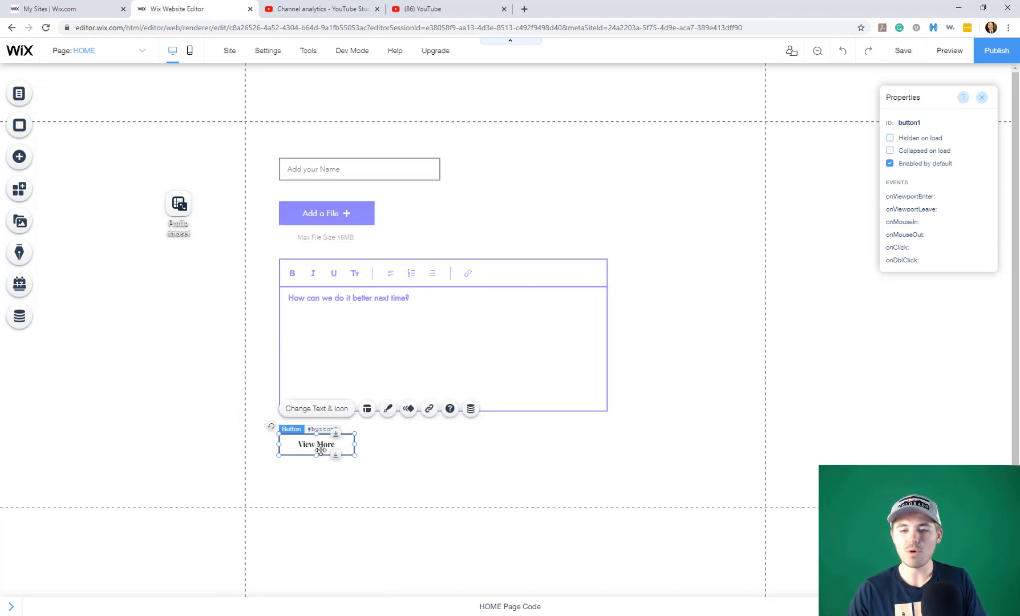
# Step: Connect the "View More" button's click action to the Submit action of the Profile dataset
pyautogui.click(471, 408)
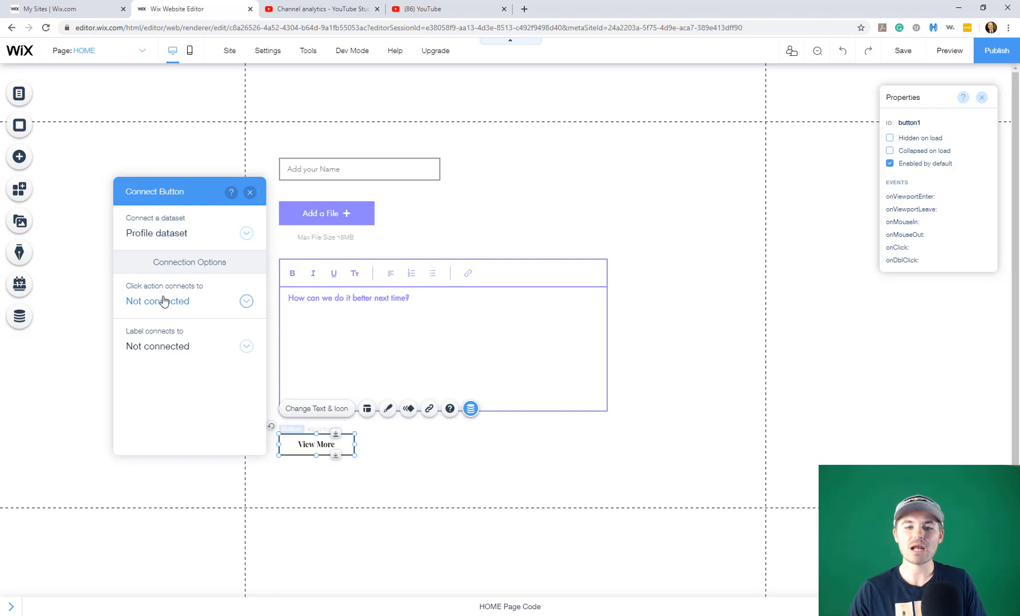
pyautogui.click(164, 301)
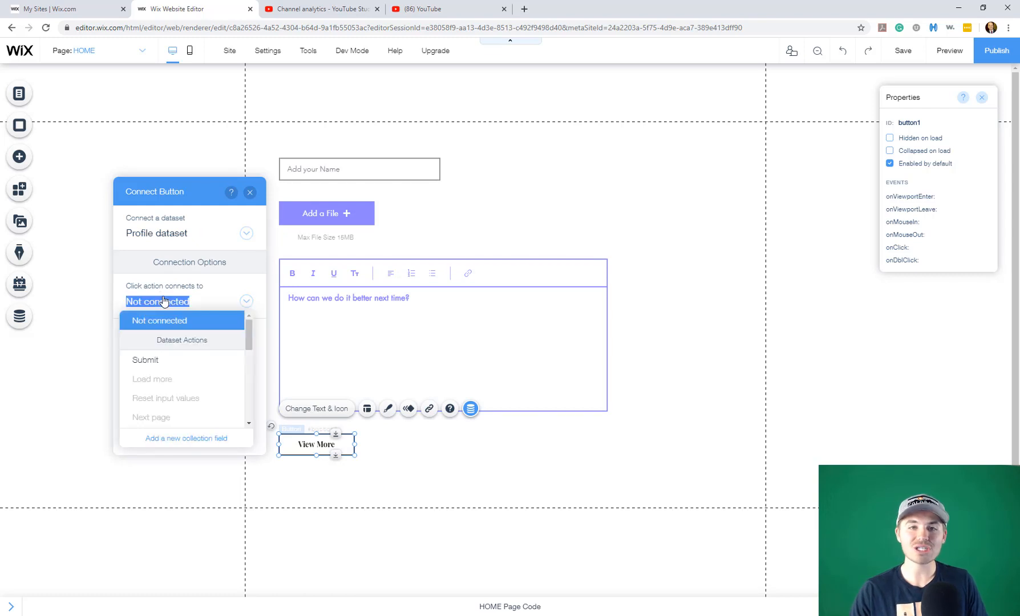
pyautogui.click(154, 358)
pyautogui.scroll(-1, 220, 384)
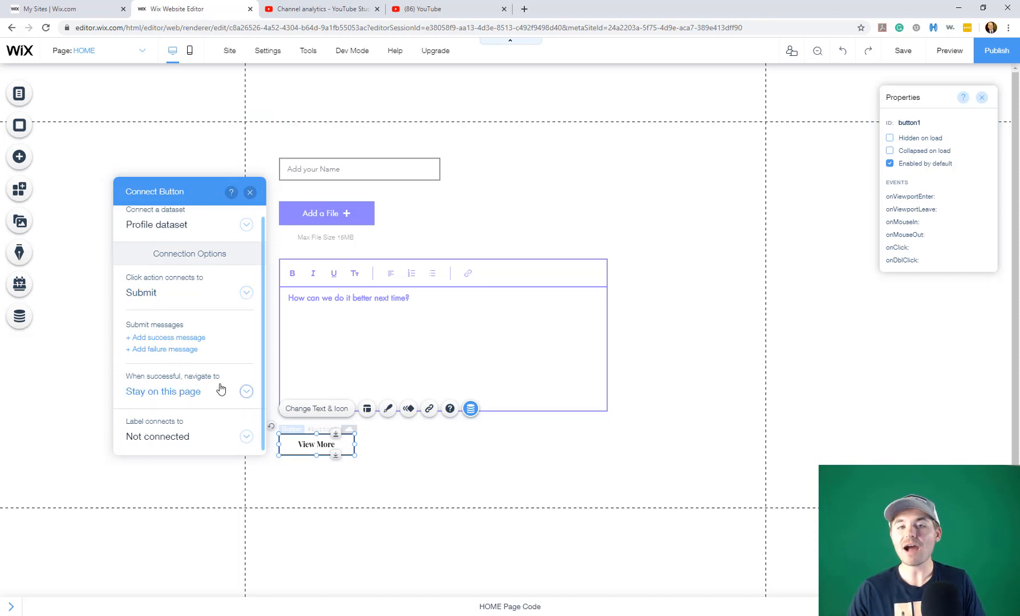
# Step: Set the submit button to navigate to a link when successful, choosing the HOME page as the link target
pyautogui.click(172, 398)
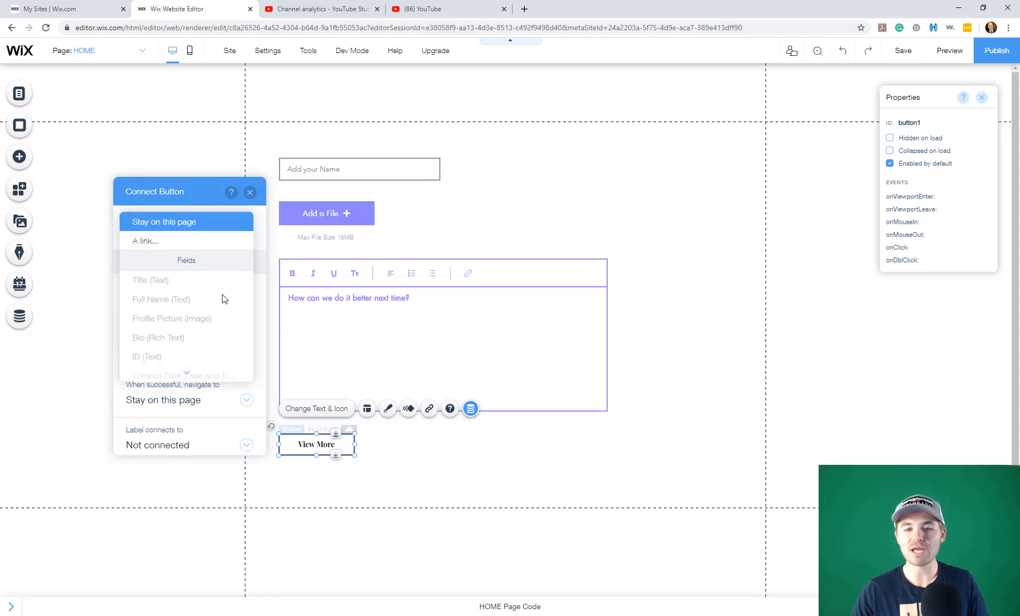
pyautogui.click(169, 251)
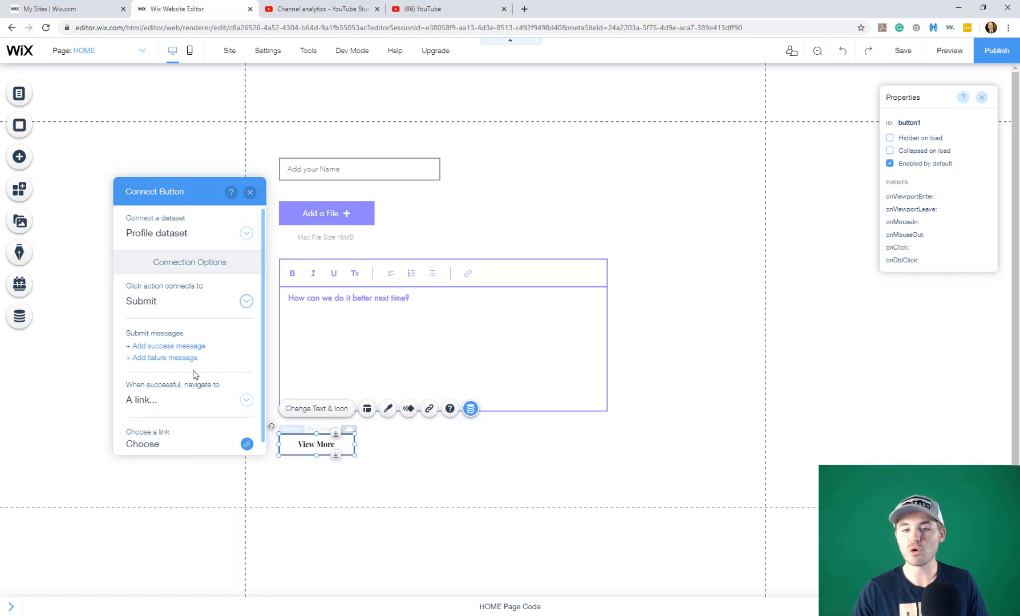
pyautogui.scroll(-1, 192, 382)
pyautogui.click(167, 396)
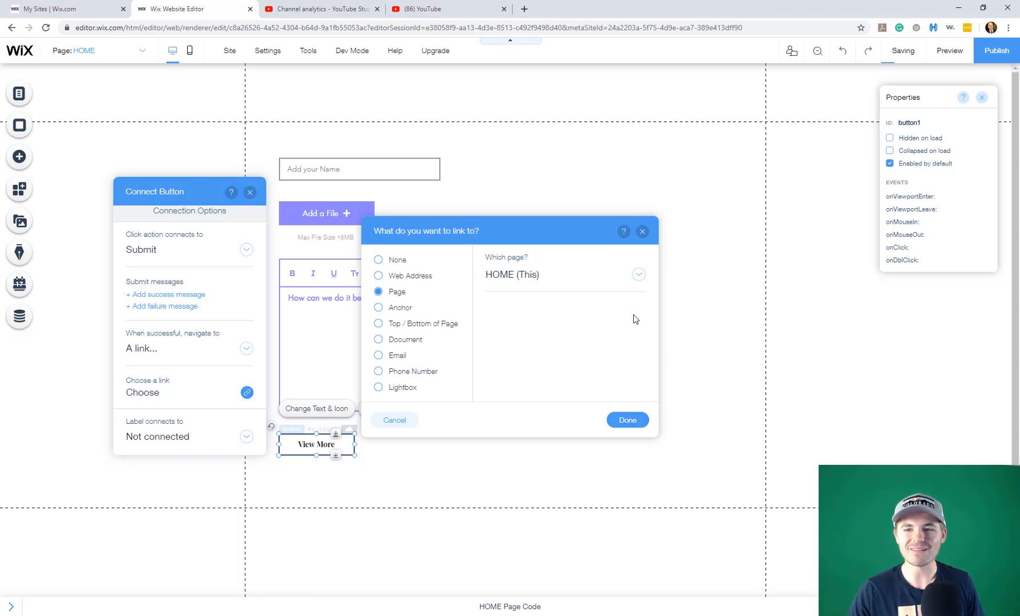
pyautogui.click(559, 287)
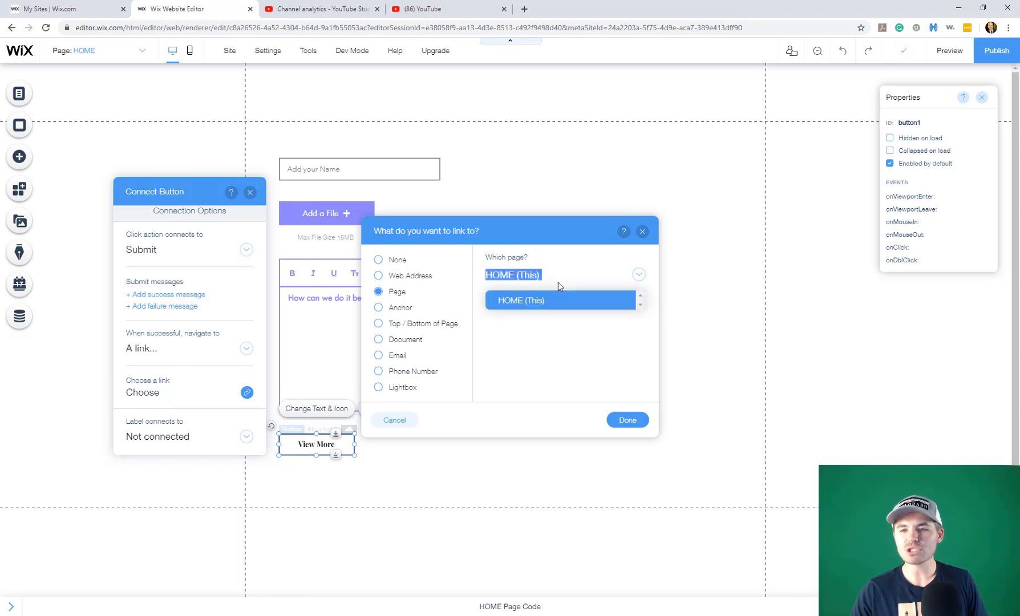
pyautogui.click(556, 305)
pyautogui.click(628, 422)
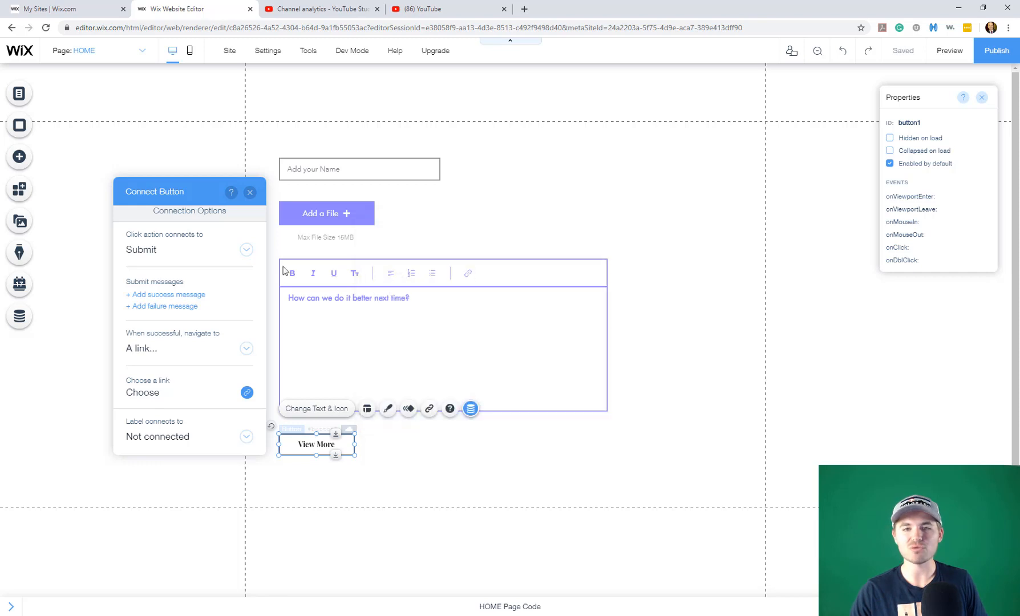
pyautogui.click(250, 193)
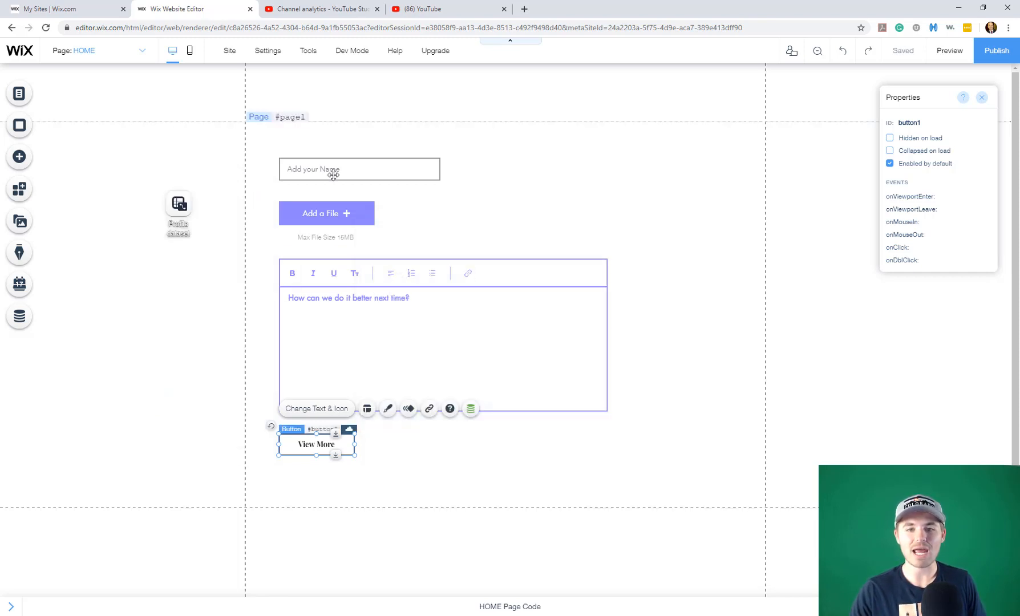
# Step: Add a dynamic page for the Profile collection from the Content Manager
pyautogui.click(274, 335)
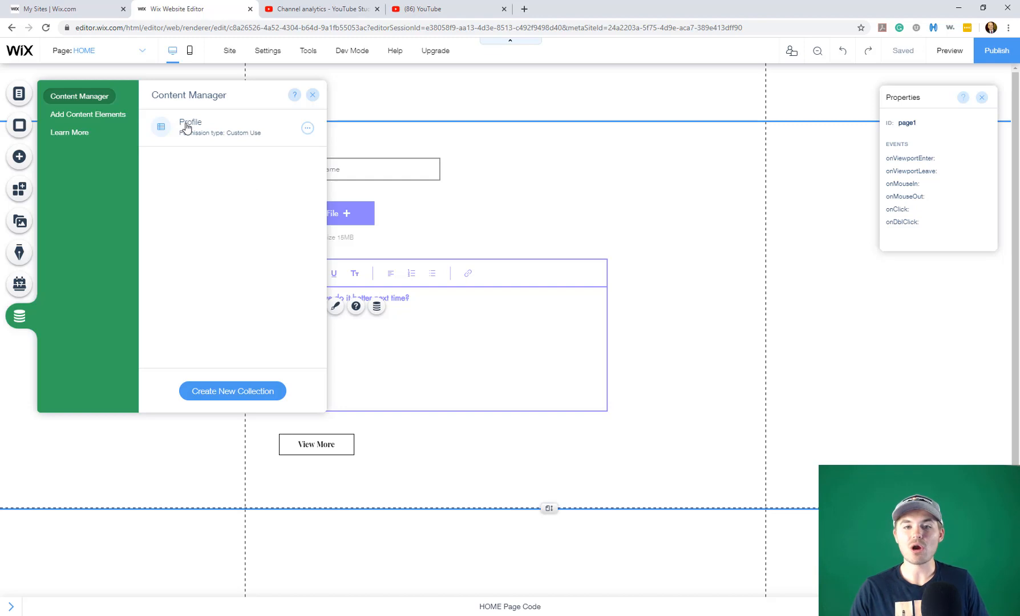
pyautogui.click(308, 129)
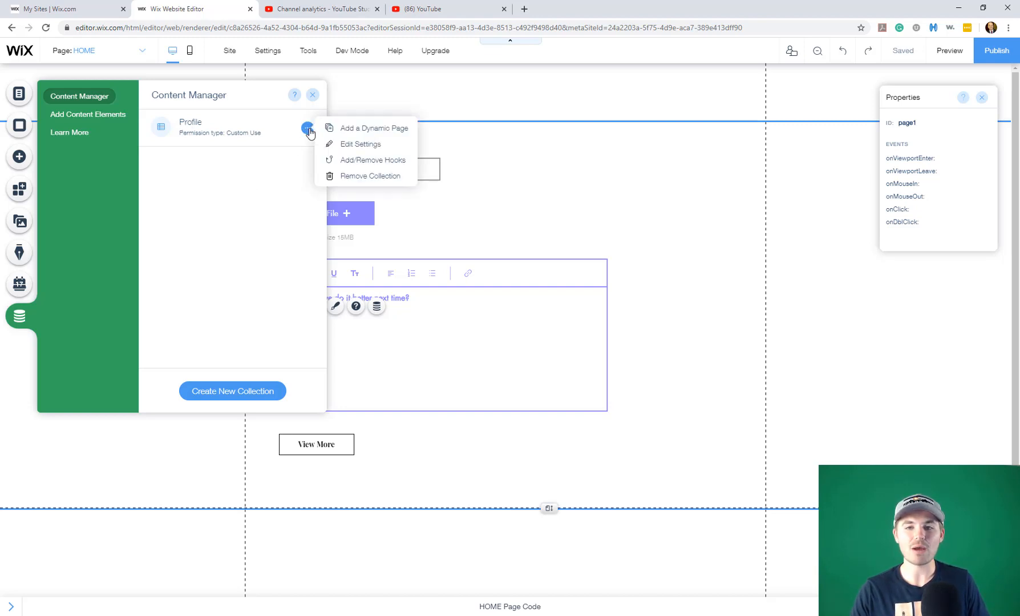
pyautogui.click(365, 130)
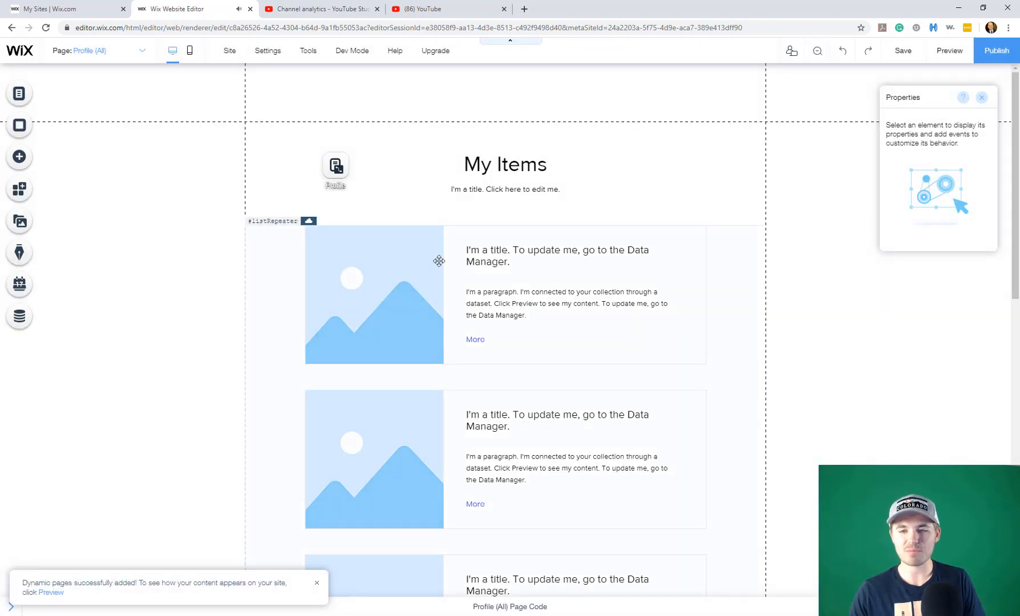
pyautogui.click(290, 286)
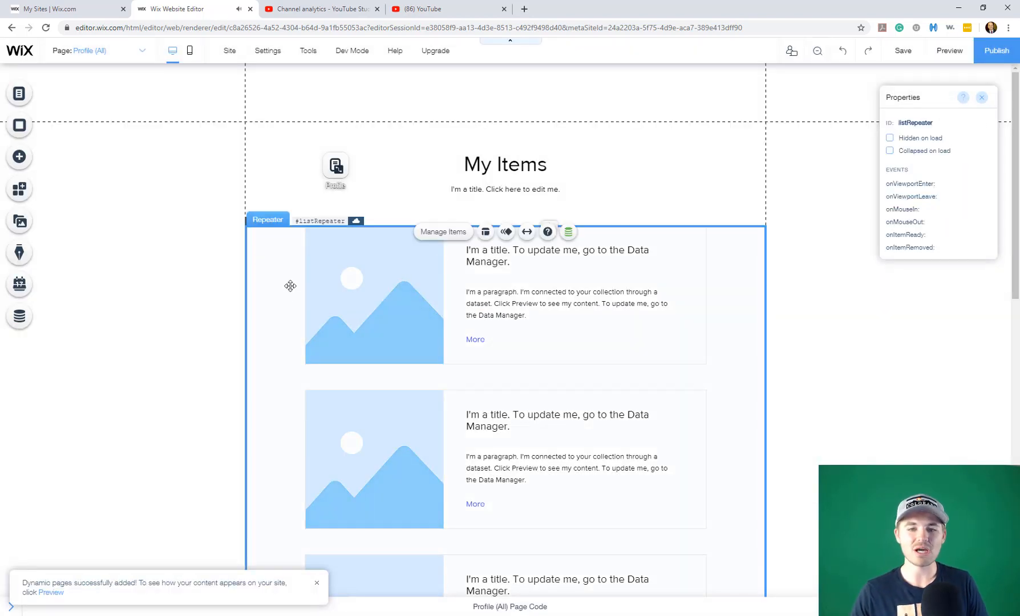
pyautogui.click(523, 170)
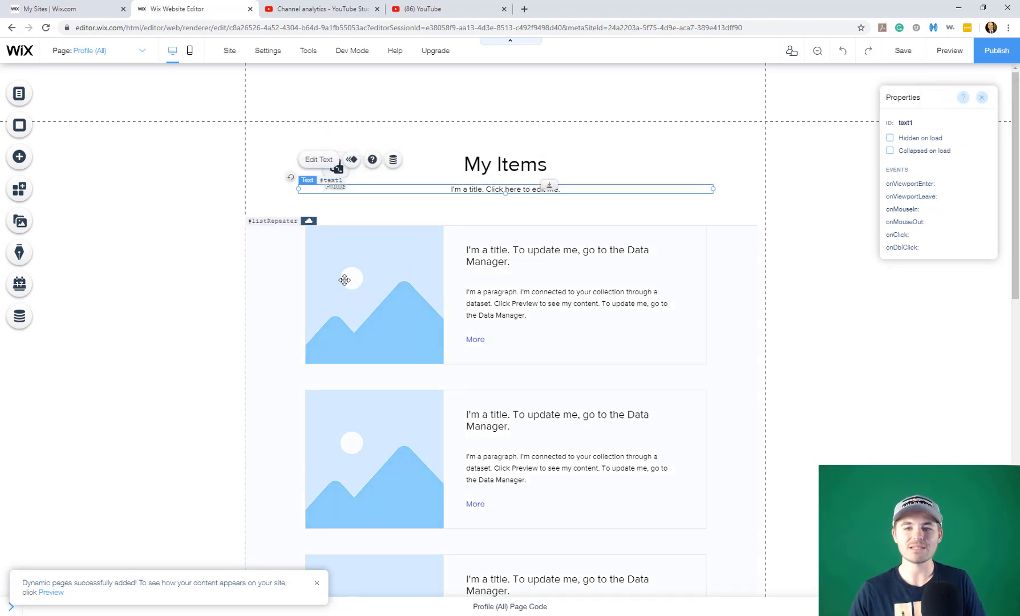
pyautogui.click(280, 263)
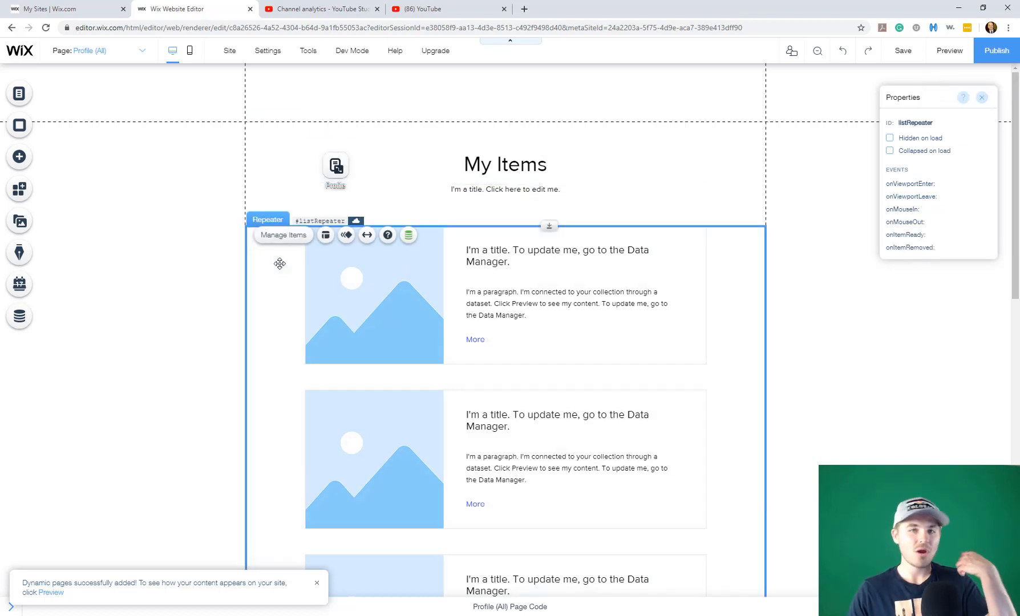
# Step: Delete the repeater, title and subtitle from the Profile (All) page, and move the Profile dataset icon outside the page's left gridline
pyautogui.press('Delete')
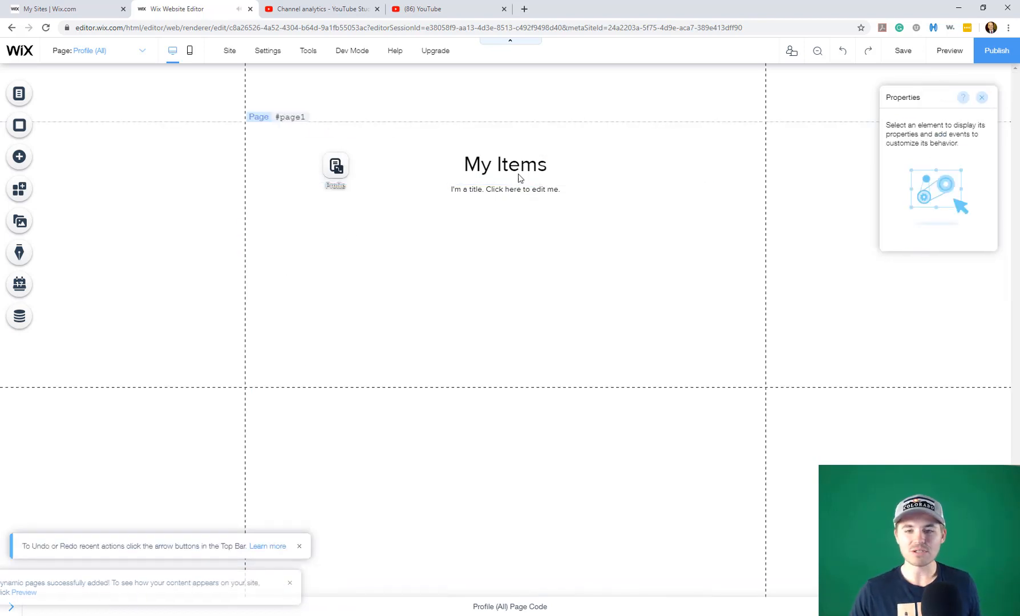
pyautogui.click(518, 165)
pyautogui.press('Delete')
pyautogui.click(516, 191)
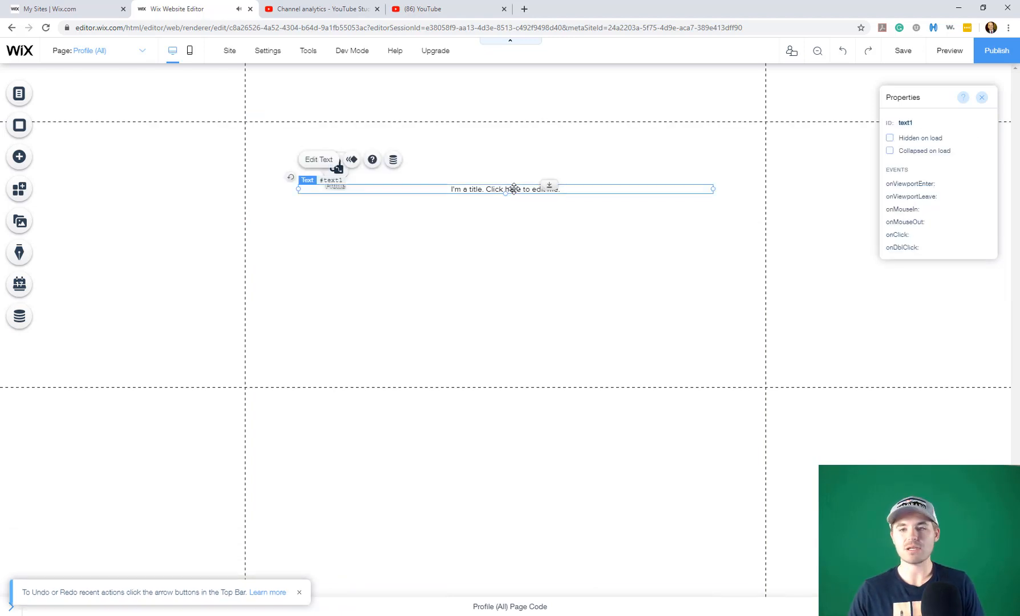
pyautogui.press('Delete')
pyautogui.moveTo(336, 167); pyautogui.dragTo(144, 166)
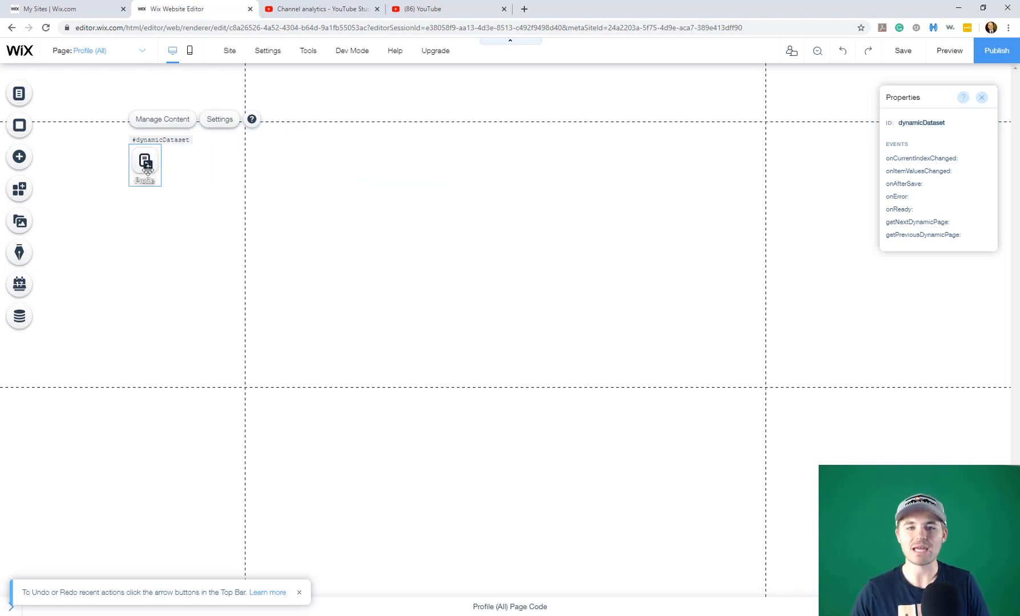
# Step: Examine the Profile dynamic page dataset's settings, including its mode and number of items to display
pyautogui.doubleClick(156, 168)
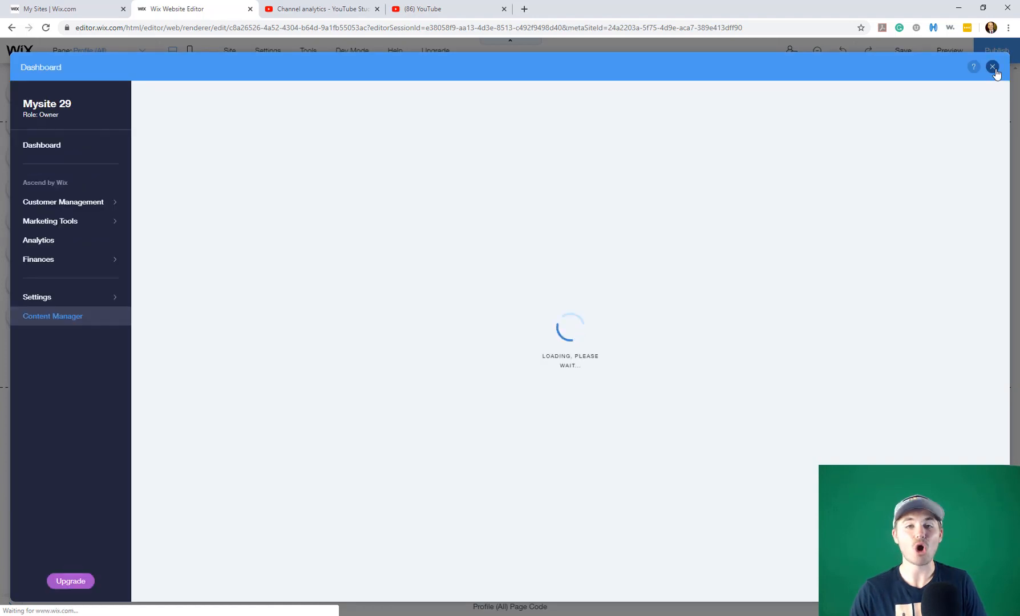
pyautogui.click(993, 68)
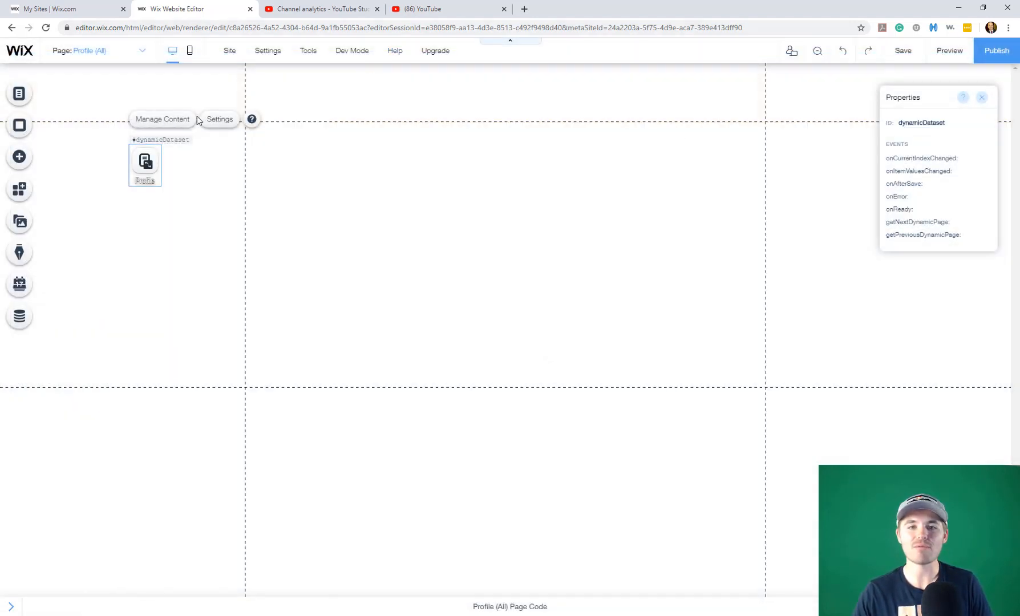
pyautogui.click(217, 119)
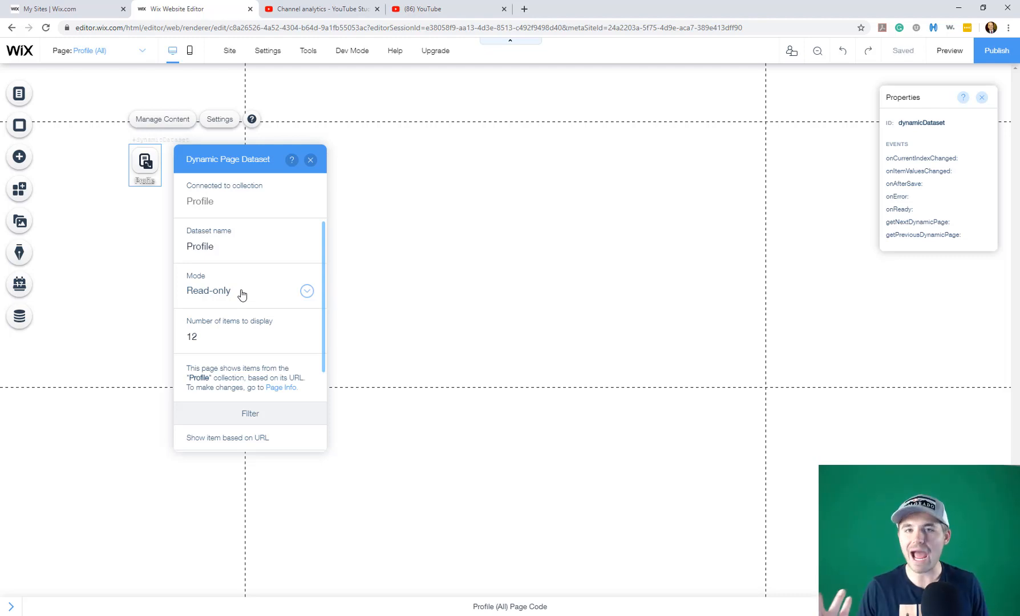
pyautogui.click(208, 338)
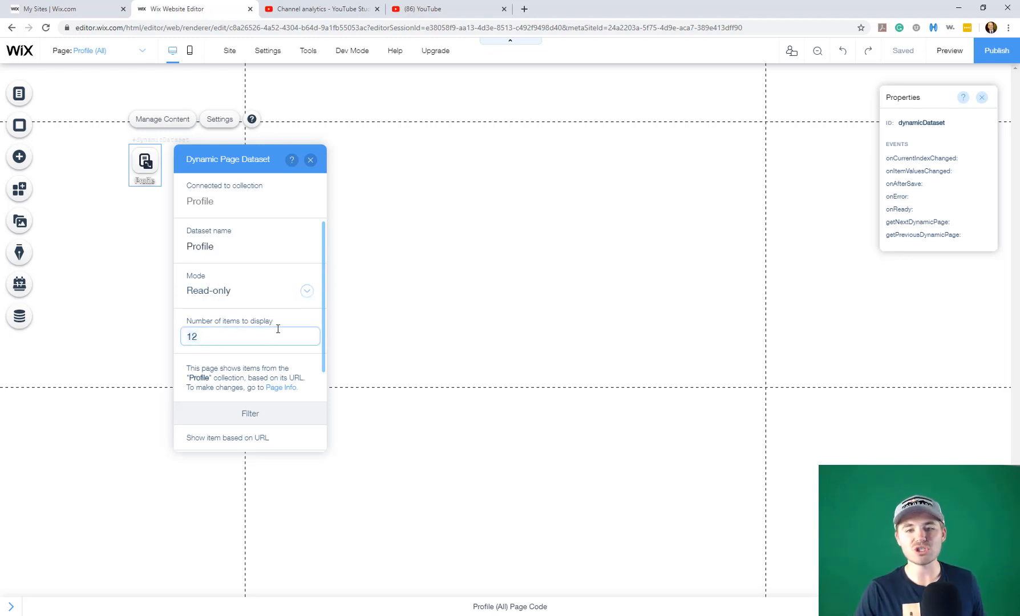
pyautogui.click(285, 312)
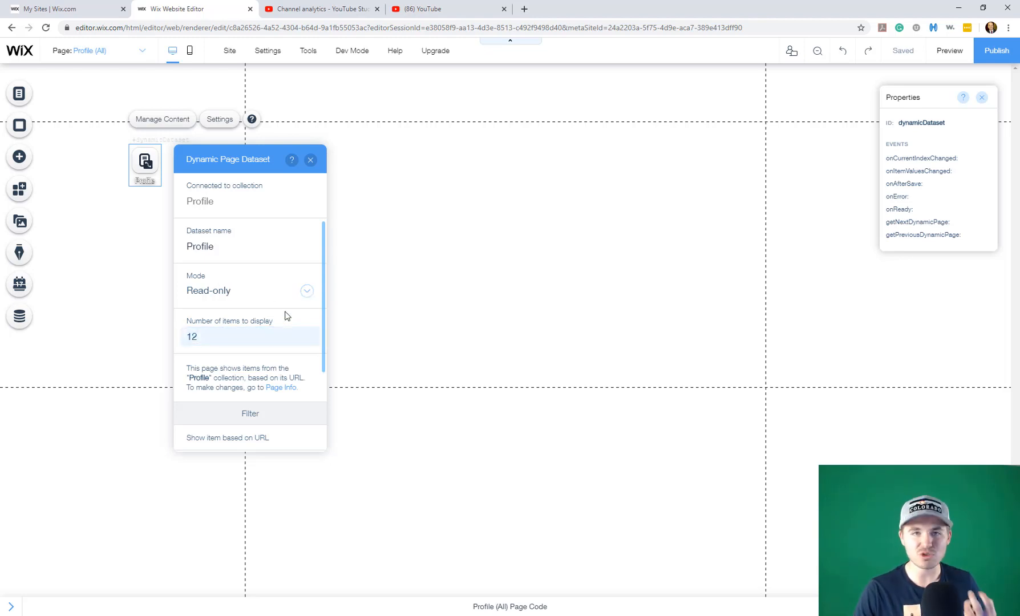
pyautogui.click(310, 160)
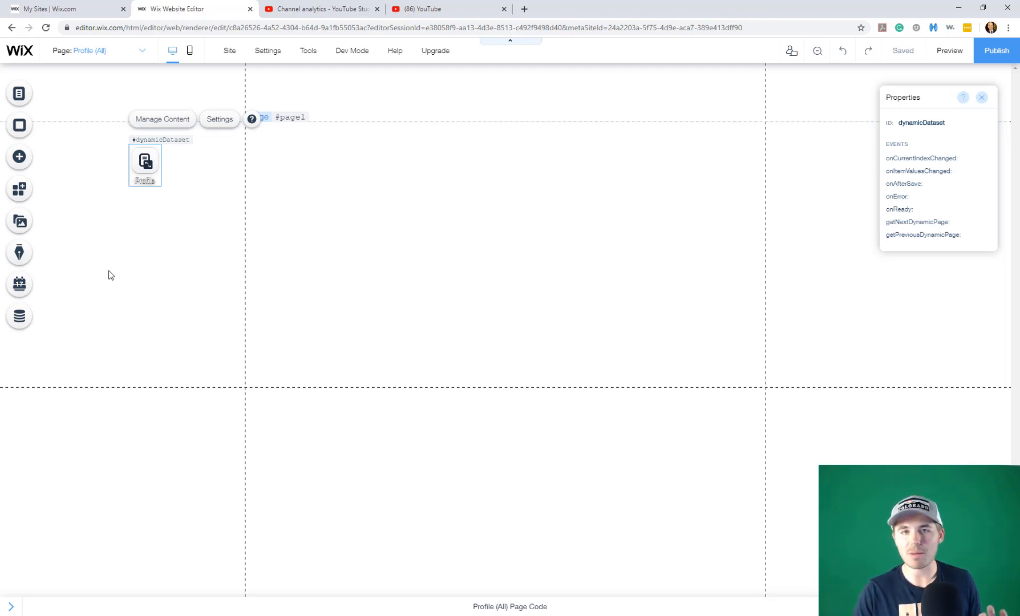
# Step: Add a Heading 6 text element near the upper-left corner of the page content area and make it read "Full Name"
pyautogui.click(28, 162)
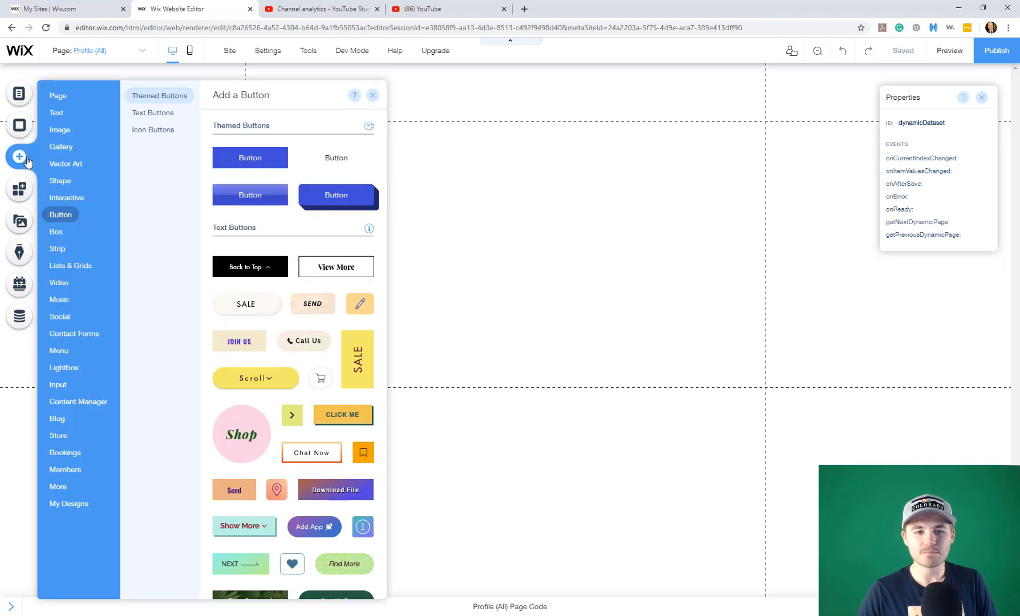
pyautogui.click(56, 111)
pyautogui.click(246, 281)
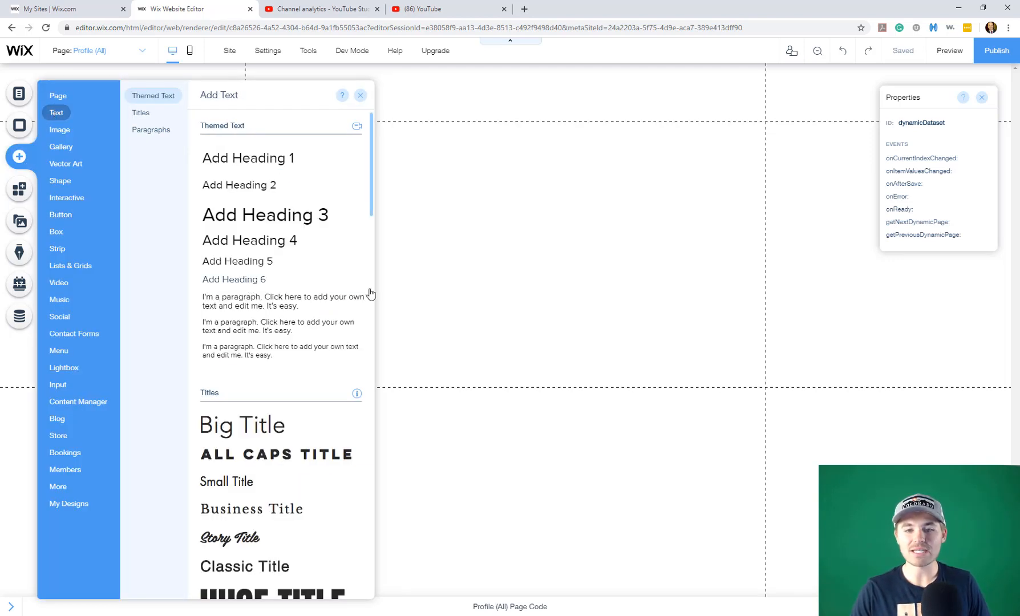
pyautogui.moveTo(452, 331); pyautogui.dragTo(303, 151)
pyautogui.doubleClick(304, 151)
pyautogui.write('F')
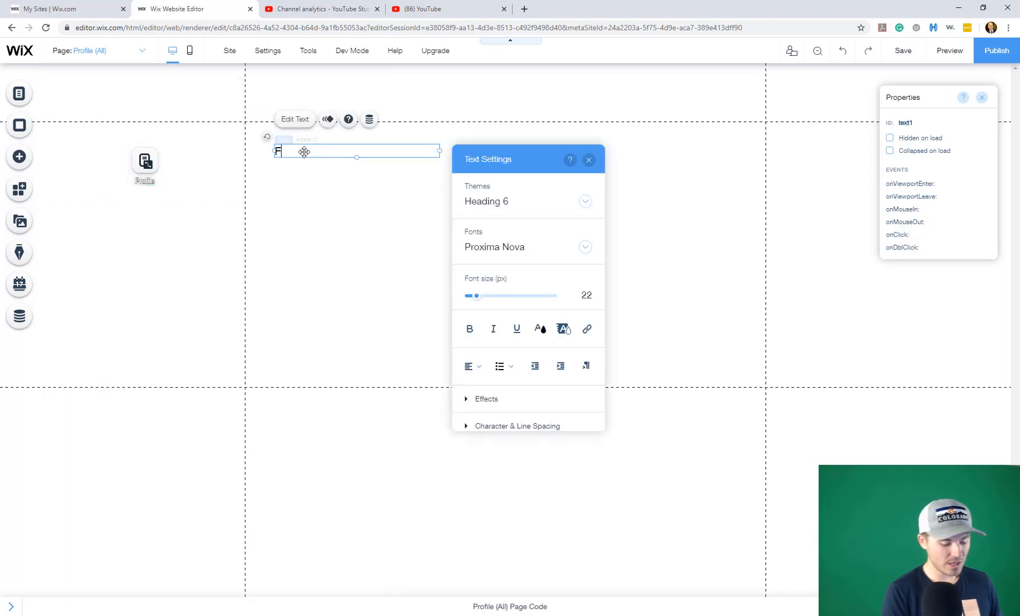
pyautogui.write('ull Name')
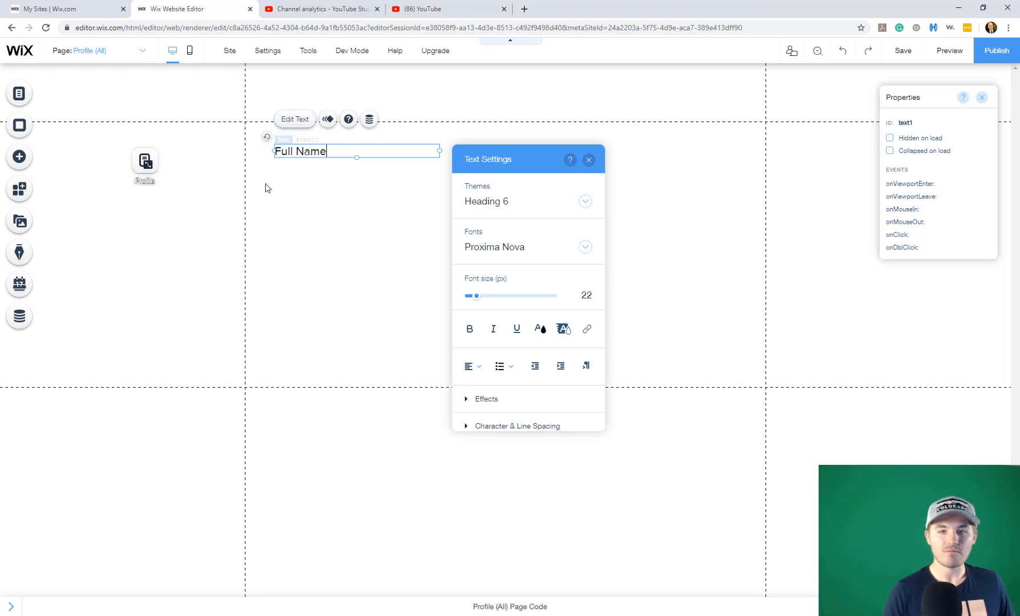
pyautogui.click(75, 129)
# Step: Find "MPS in Boston.JPG" among the Wix account's media by searching "mps", upload it to the site files and add it to the page
pyautogui.click(18, 163)
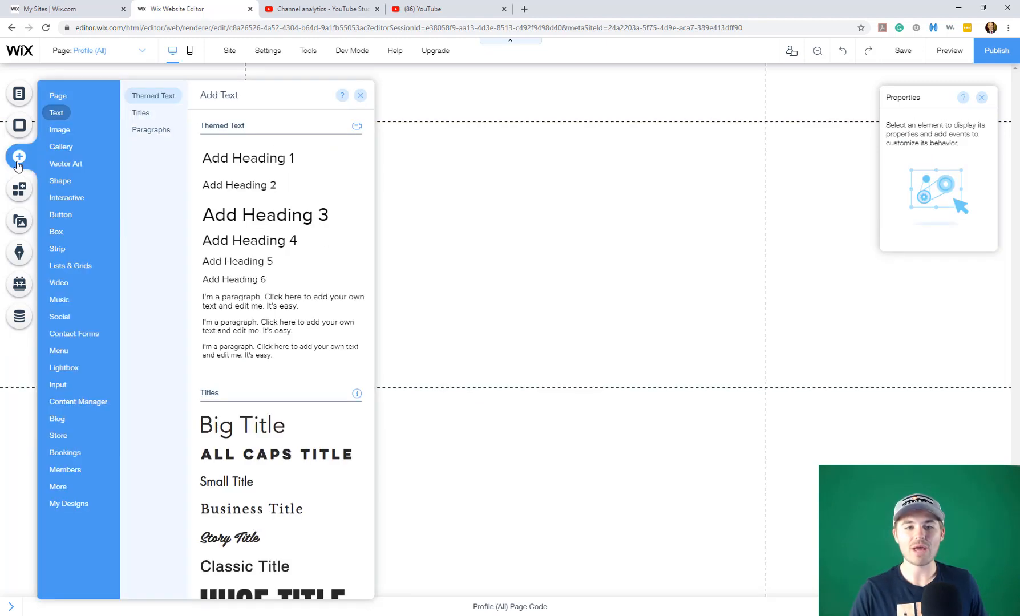
pyautogui.click(55, 130)
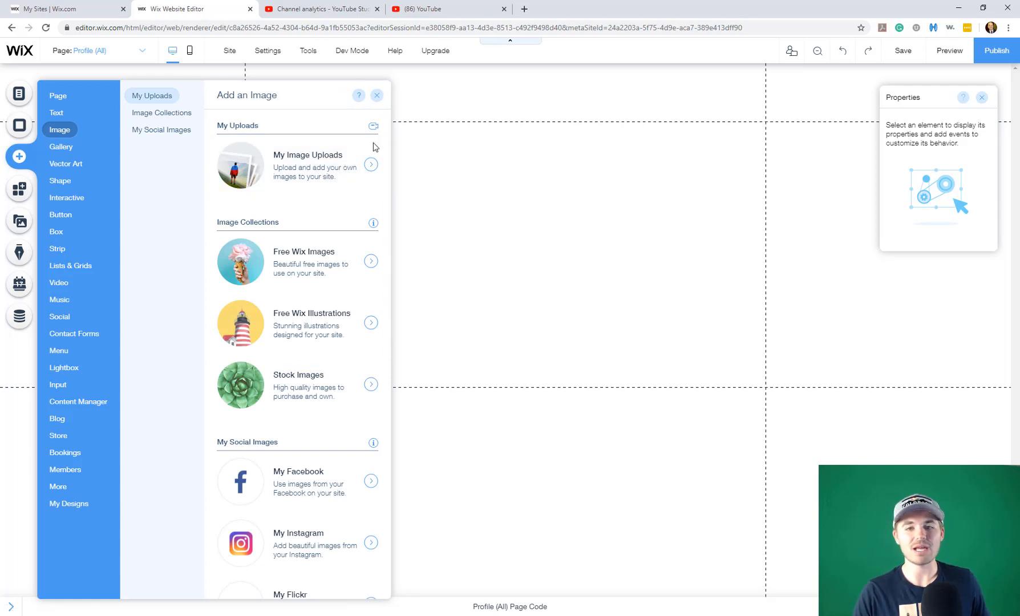
pyautogui.click(314, 162)
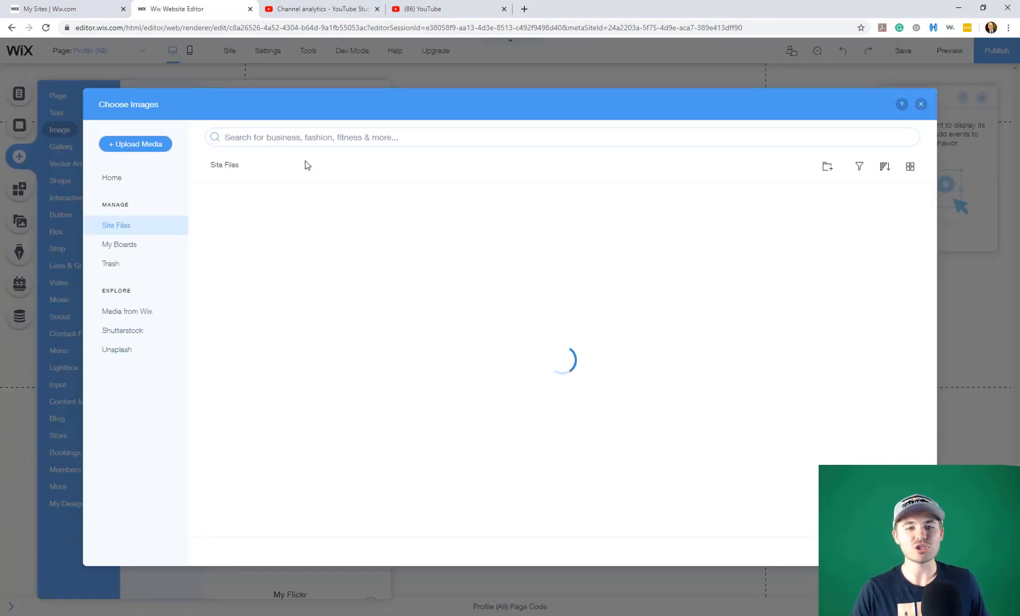
pyautogui.click(140, 146)
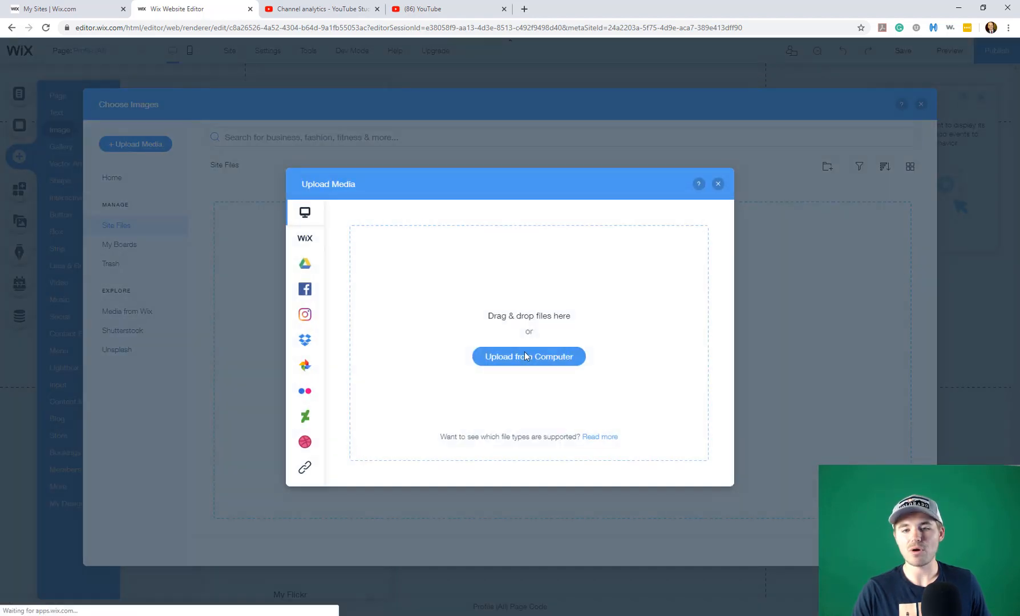
pyautogui.click(303, 244)
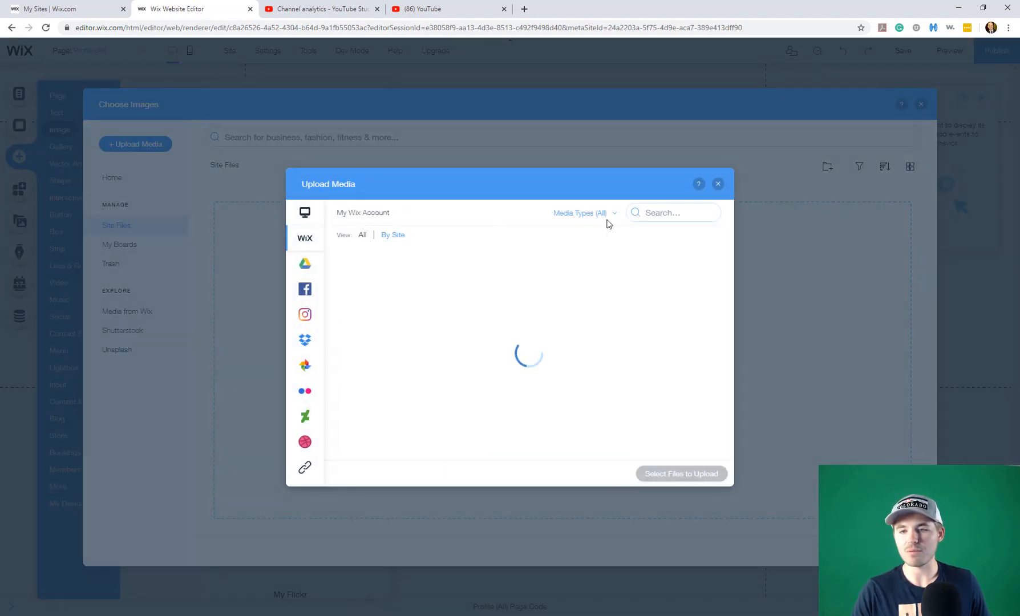
pyautogui.click(675, 212)
pyautogui.write('mpds')
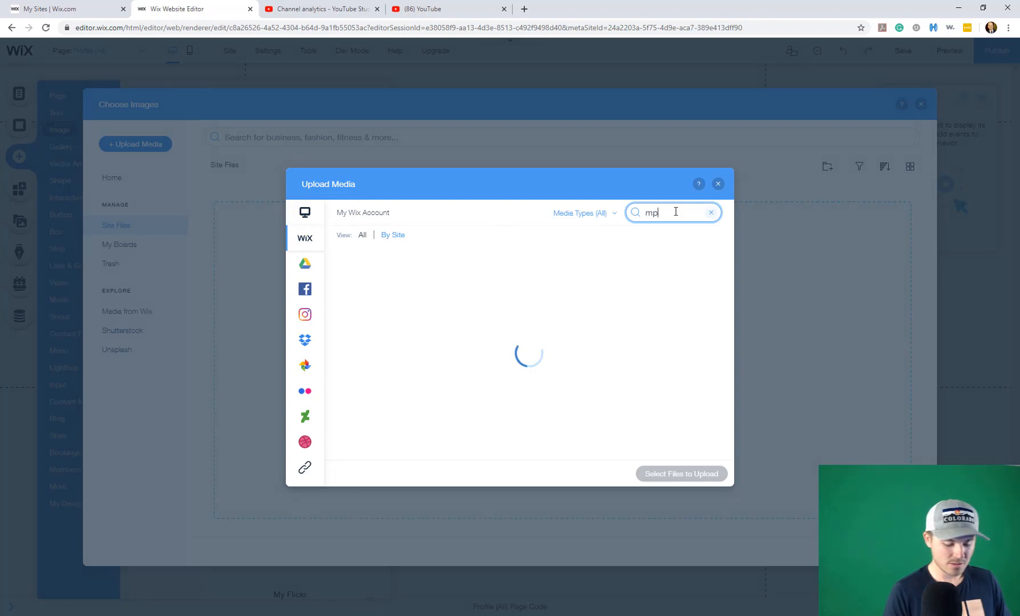
pyautogui.press('BackSpace')
pyautogui.press('BackSpace')
pyautogui.write('s')
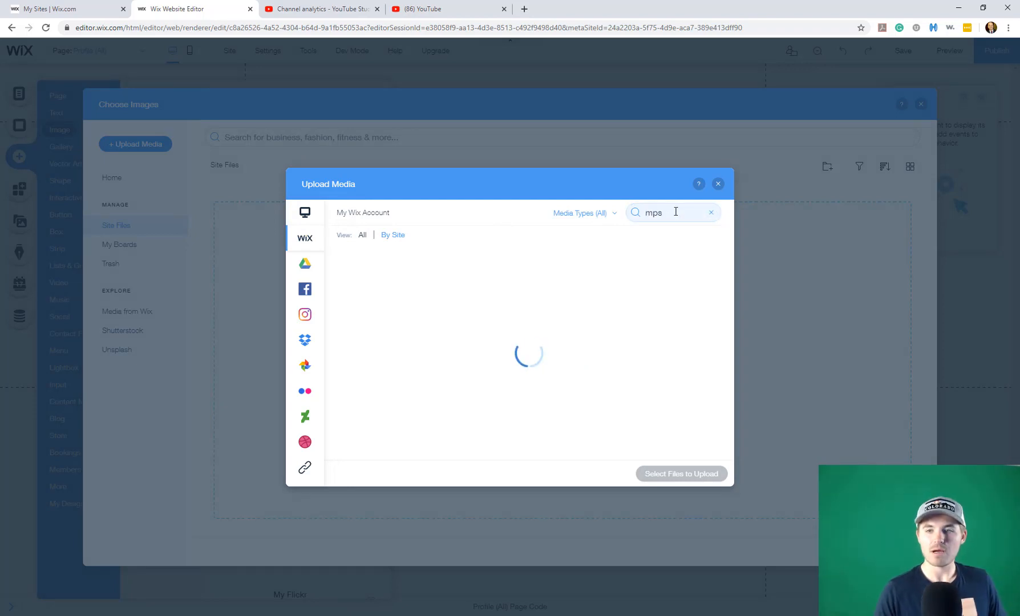
pyautogui.doubleClick(372, 289)
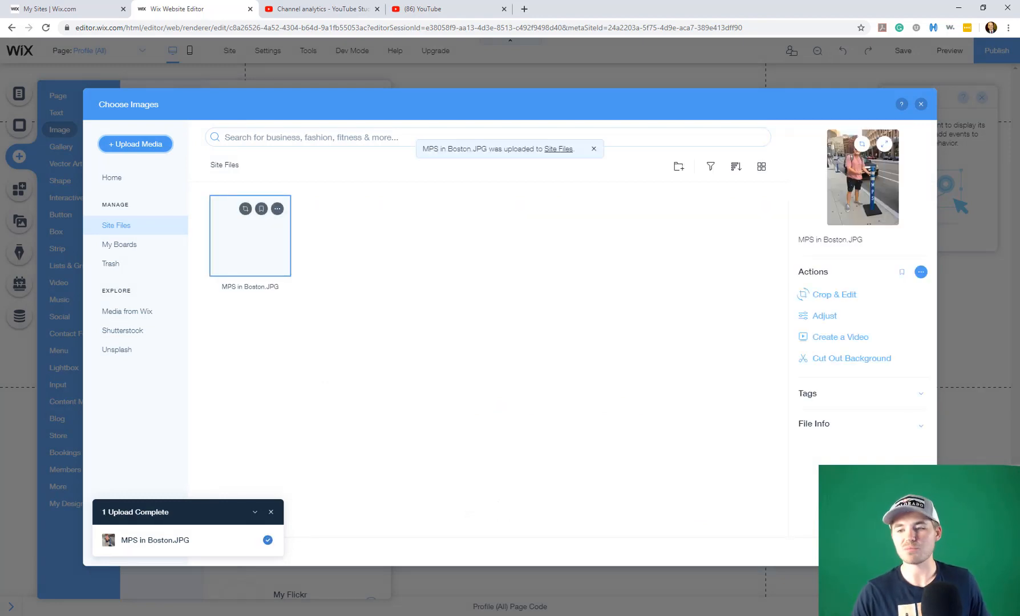
pyautogui.click(894, 552)
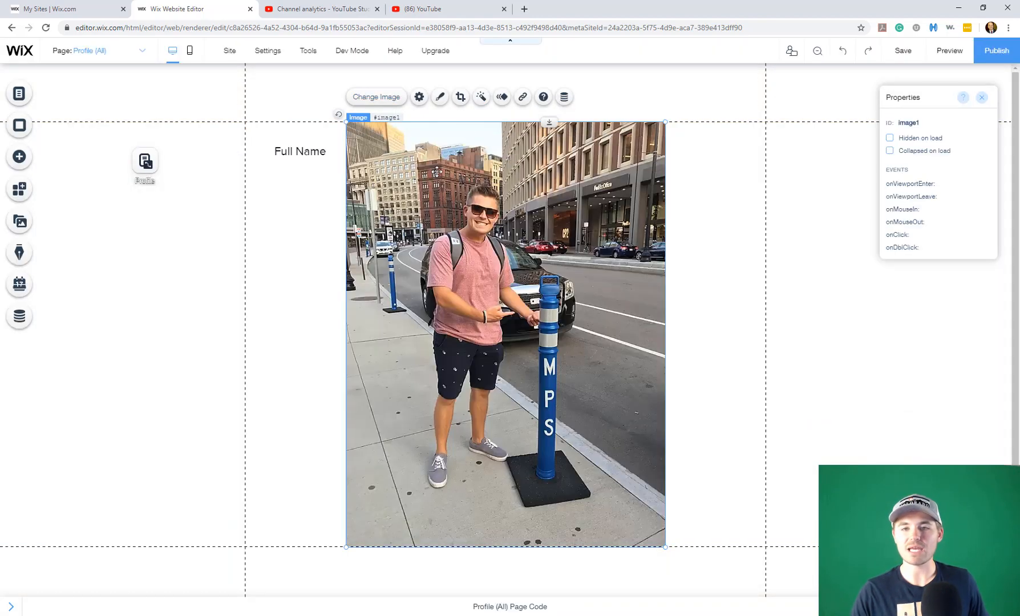
# Step: Crop the added photo to a circle shape
pyautogui.click(457, 98)
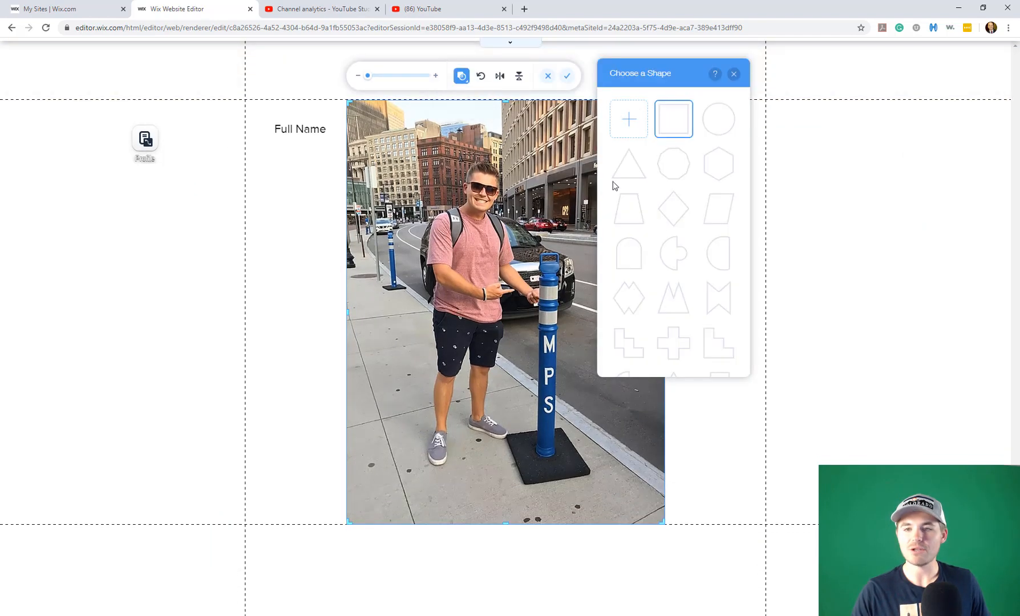
pyautogui.click(718, 120)
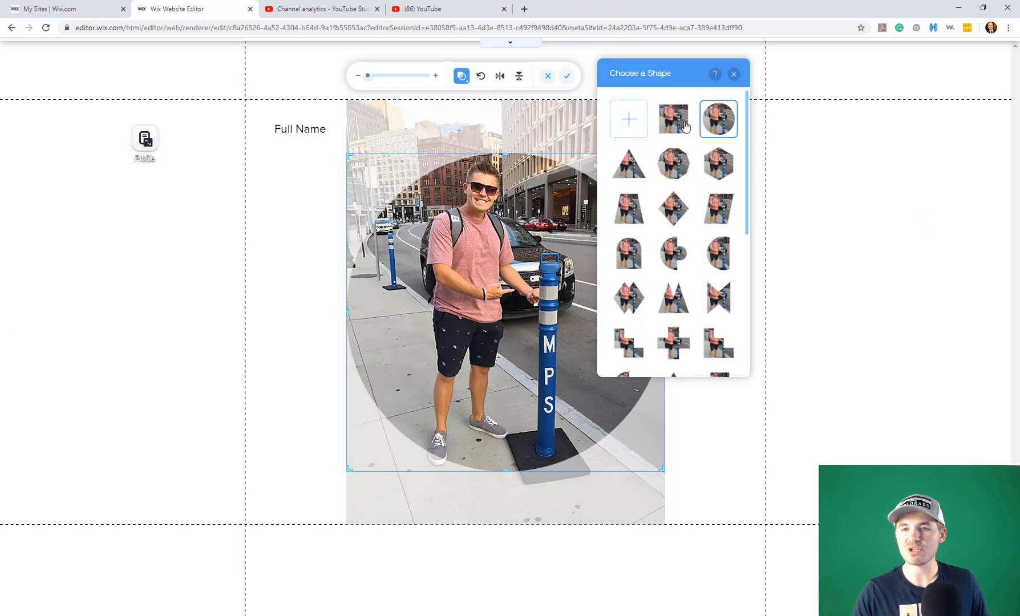
pyautogui.click(567, 78)
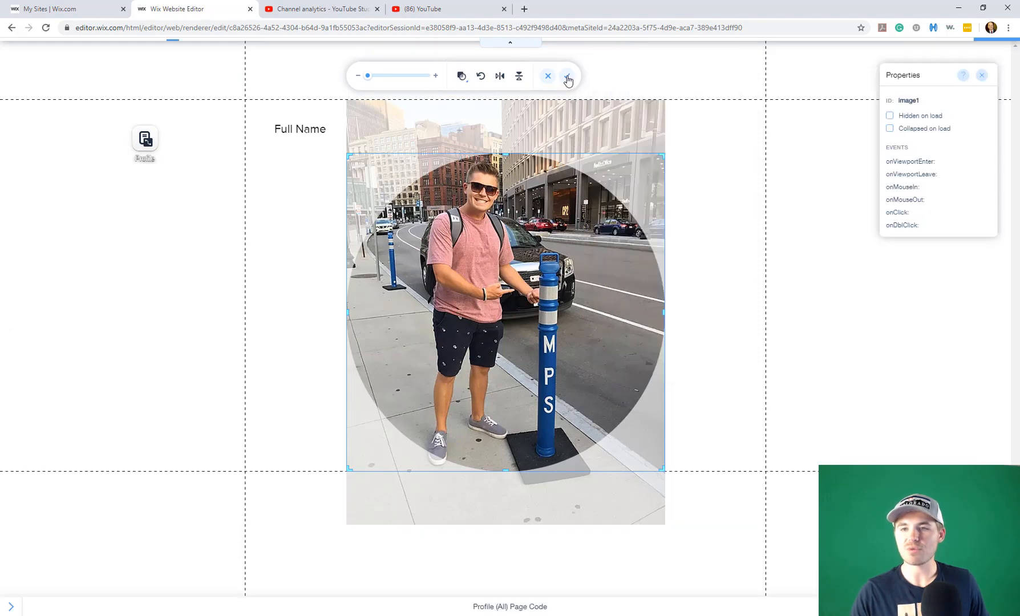
# Step: Shrink the circular photo to thumbnail size and place it directly below the "Full Name" text, aligned to its left edge
pyautogui.moveTo(664, 494); pyautogui.dragTo(377, 249)
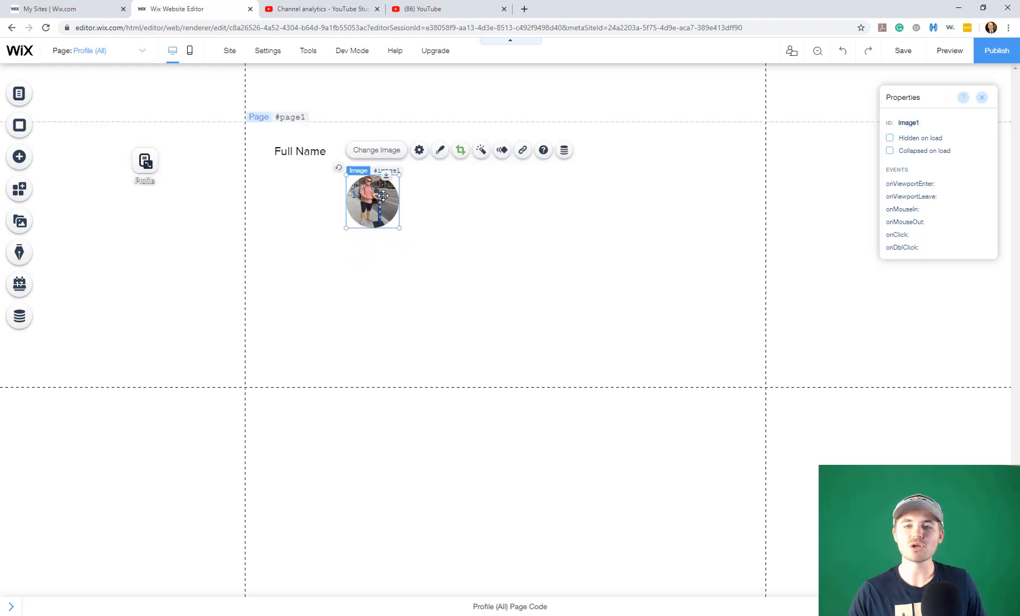
pyautogui.moveTo(383, 191); pyautogui.dragTo(309, 204)
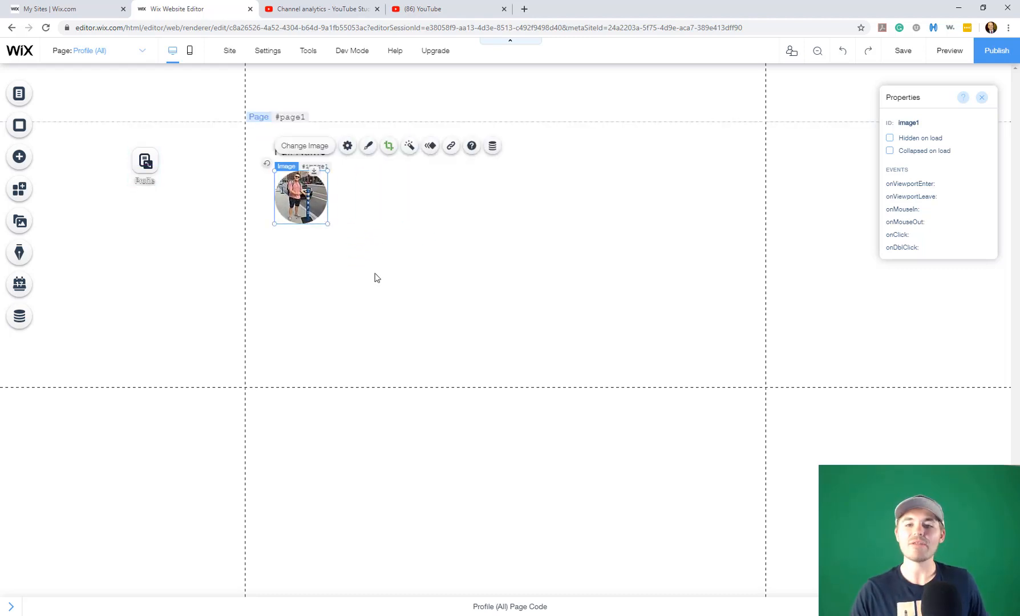
pyautogui.click(376, 277)
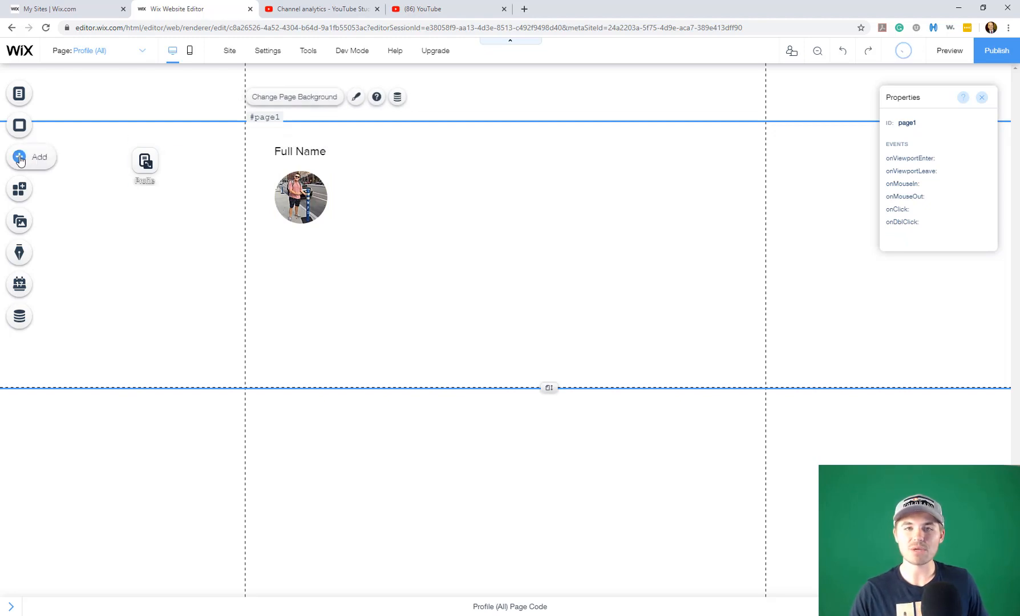
# Step: Add the smallest themed paragraph text below the photo, left-aligned with it, and widen the text box so the paragraph fits on one line
pyautogui.click(20, 160)
pyautogui.moveTo(56, 120)
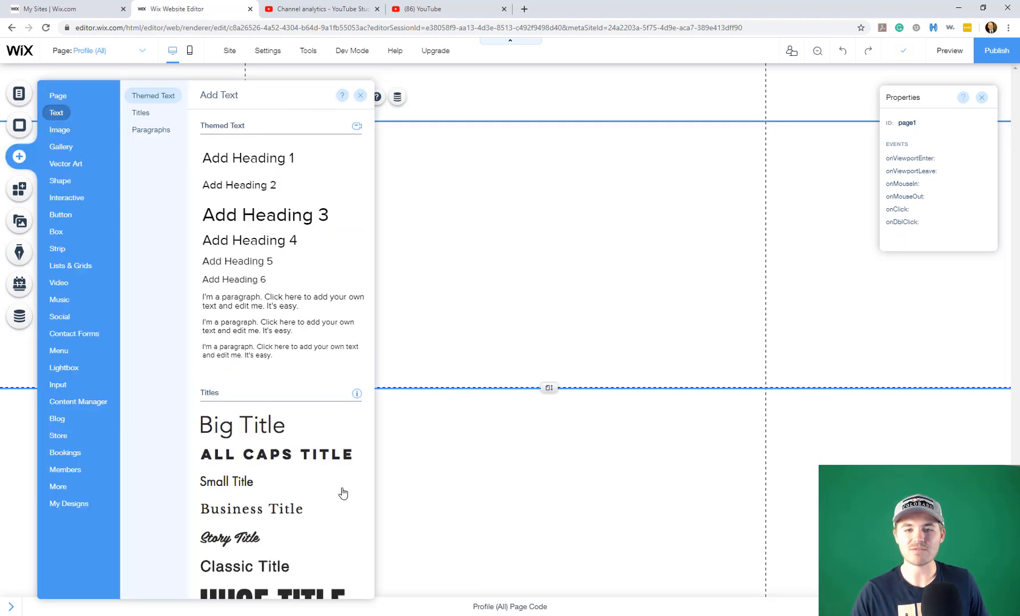
pyautogui.click(249, 350)
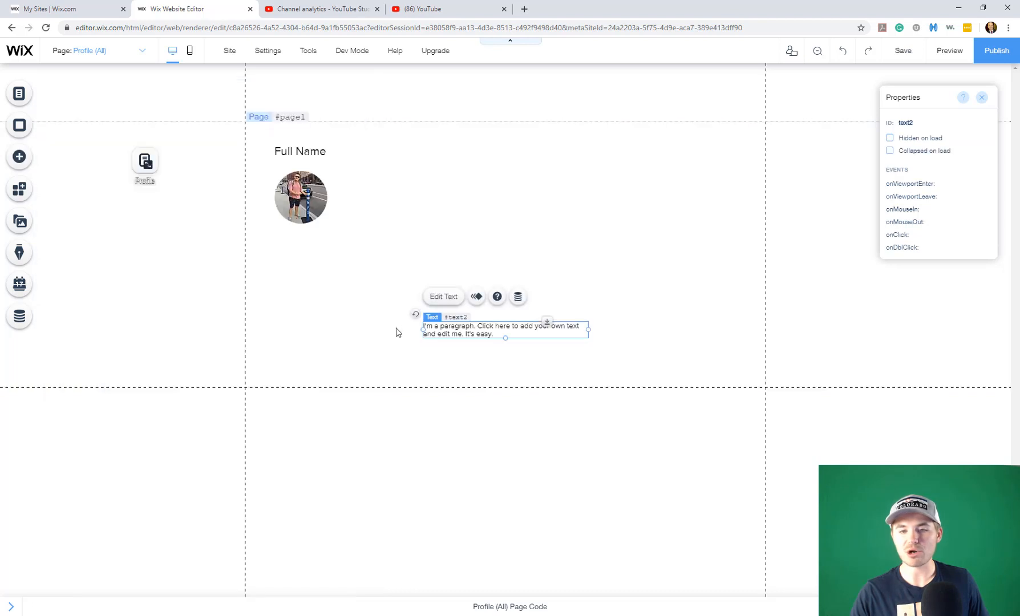
pyautogui.moveTo(464, 329); pyautogui.dragTo(318, 251)
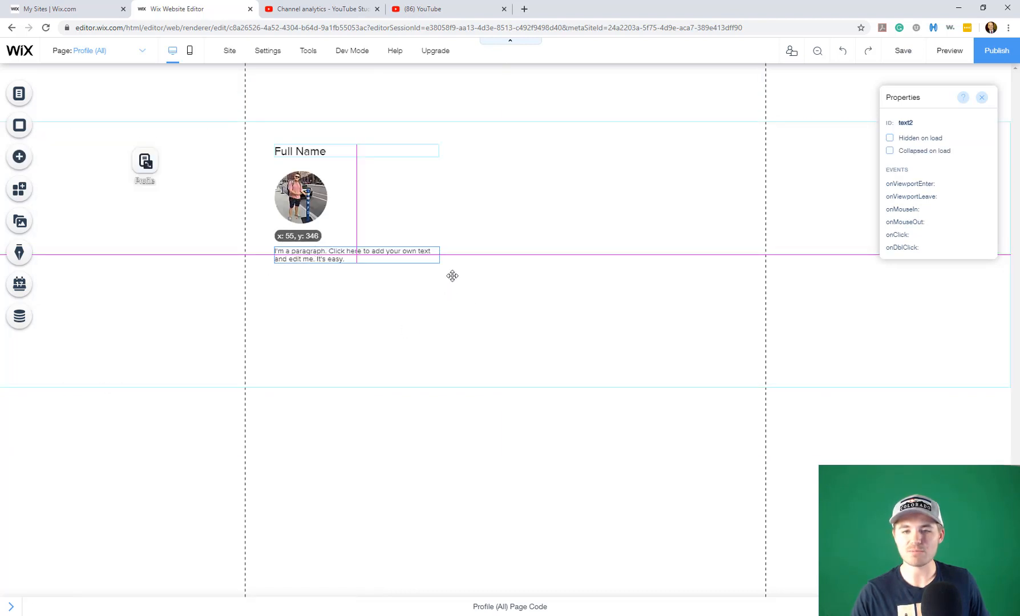
pyautogui.moveTo(438, 255); pyautogui.dragTo(569, 255)
pyautogui.click(501, 333)
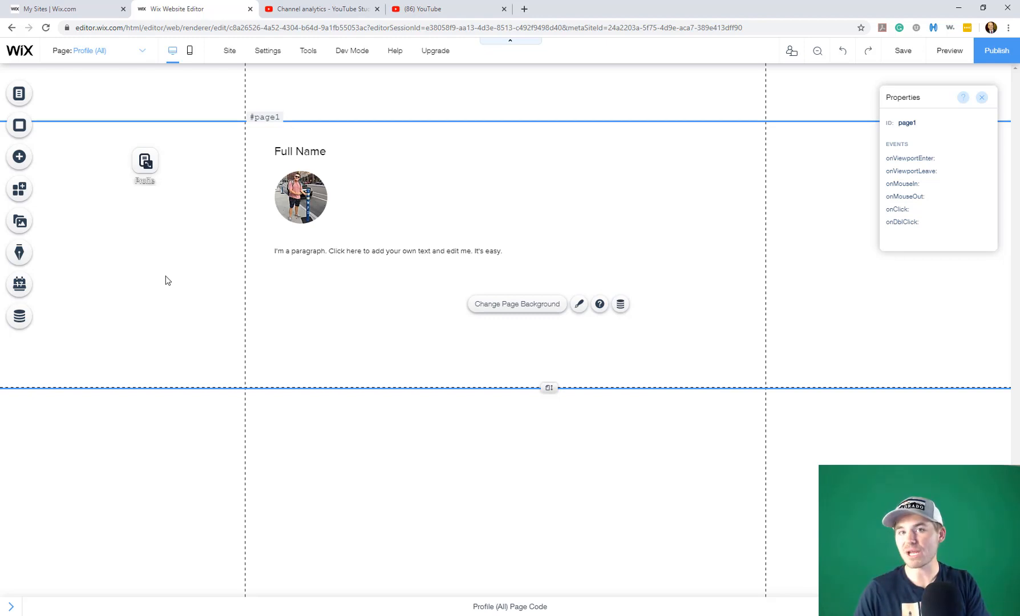
pyautogui.click(342, 153)
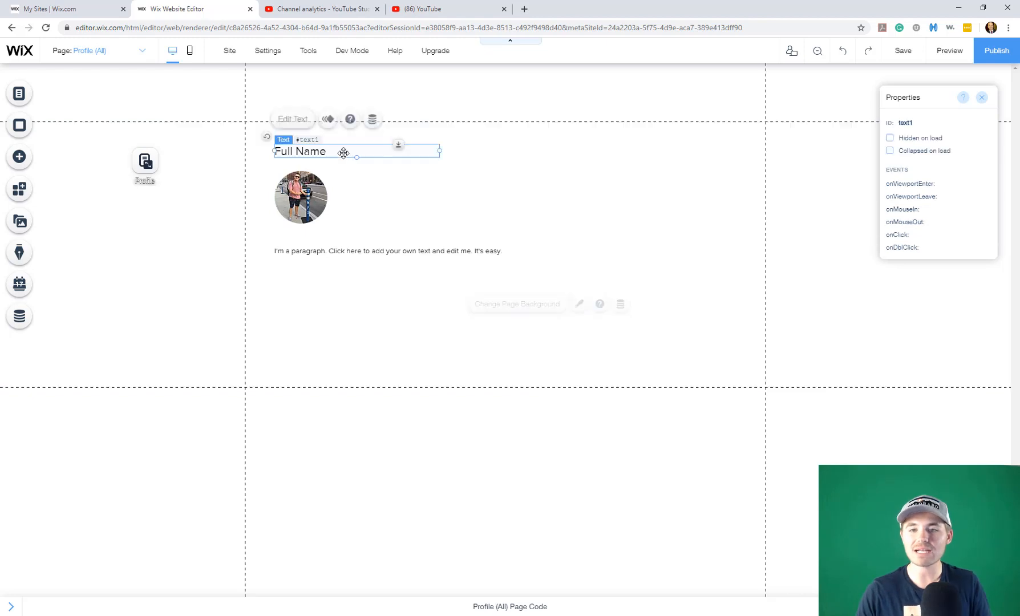
pyautogui.click(302, 194)
pyautogui.click(333, 251)
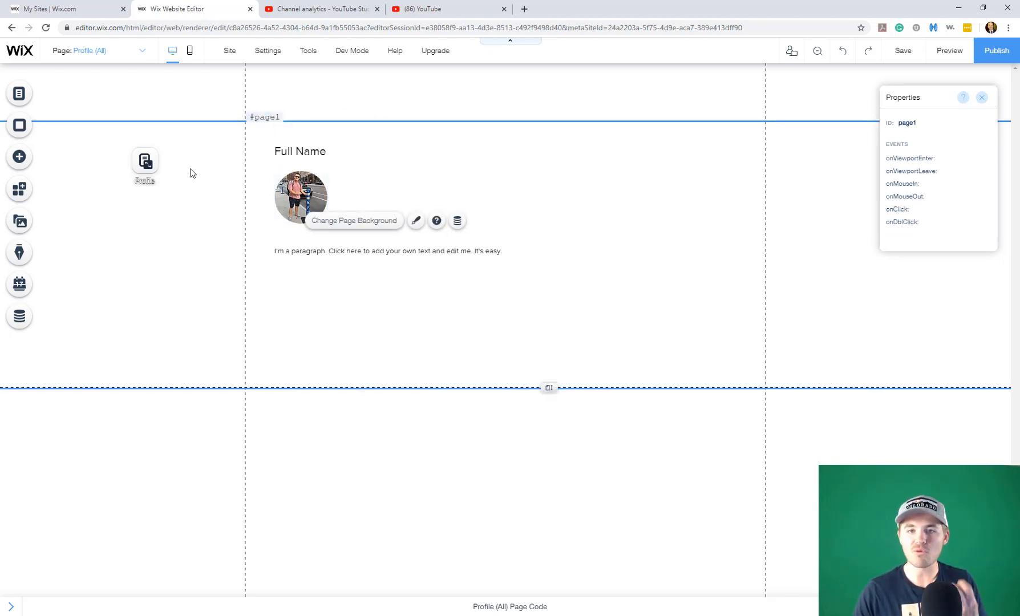
# Step: Connect the "Full Name" text to the Full Name (Text) field of the Profile dataset
pyautogui.click(302, 151)
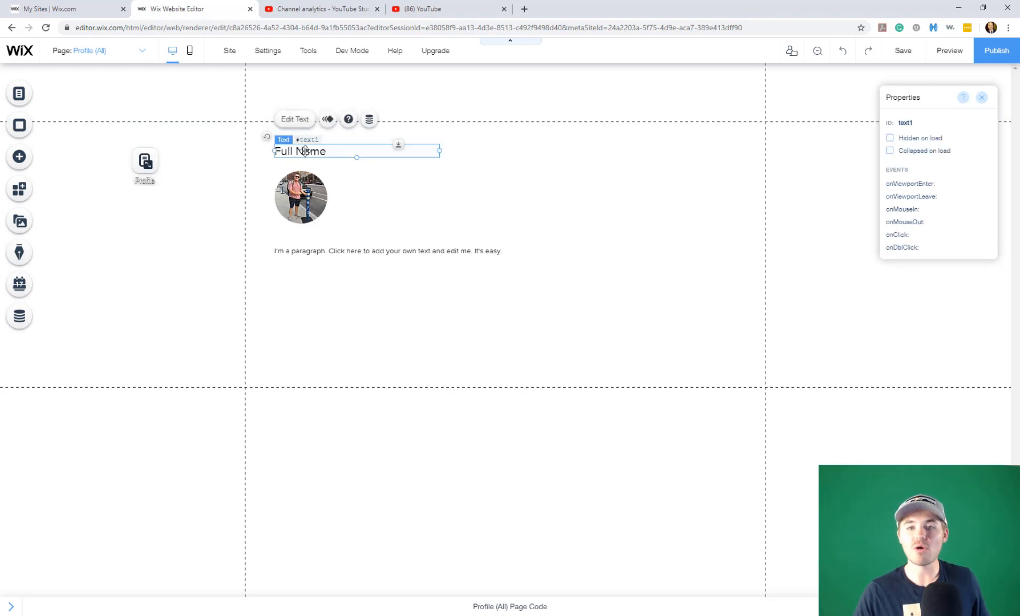
pyautogui.click(370, 121)
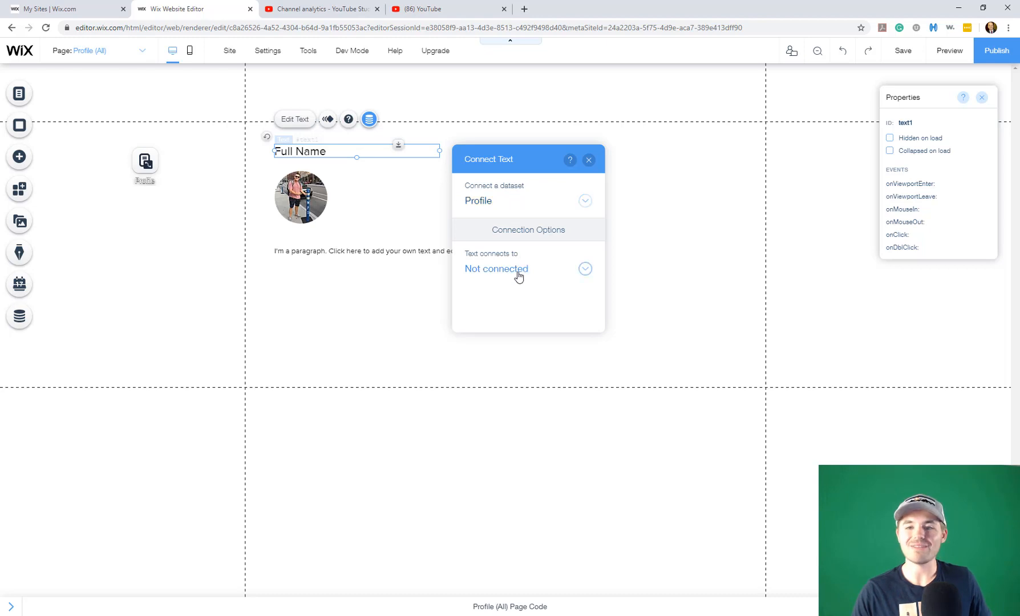
pyautogui.click(517, 276)
pyautogui.click(512, 227)
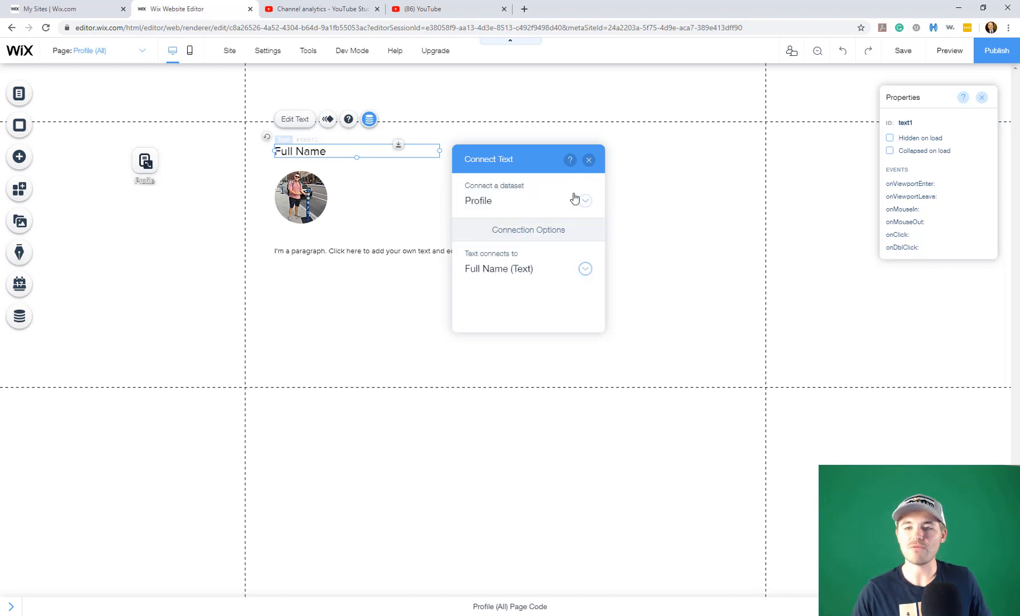
pyautogui.click(589, 160)
# Step: Connect the circular photo's image source to the Profile Picture (Image) field of the Profile dataset
pyautogui.click(305, 194)
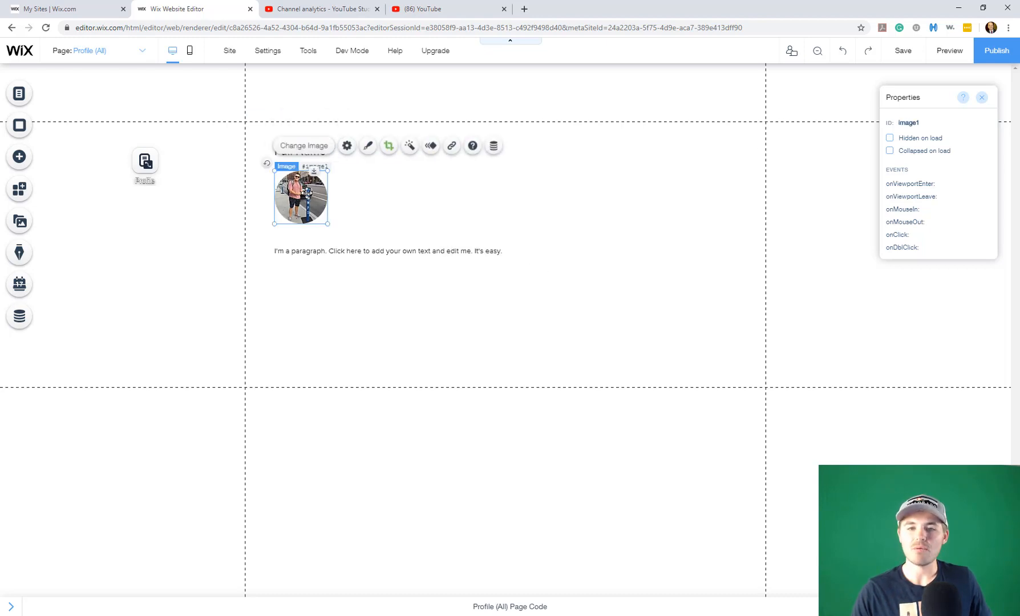
pyautogui.click(493, 147)
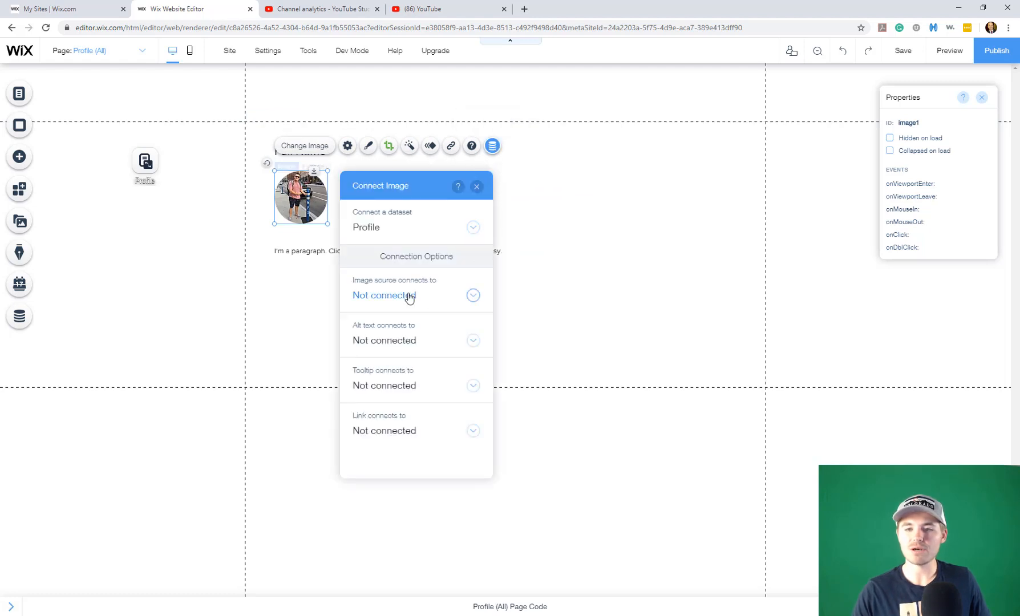
pyautogui.click(408, 296)
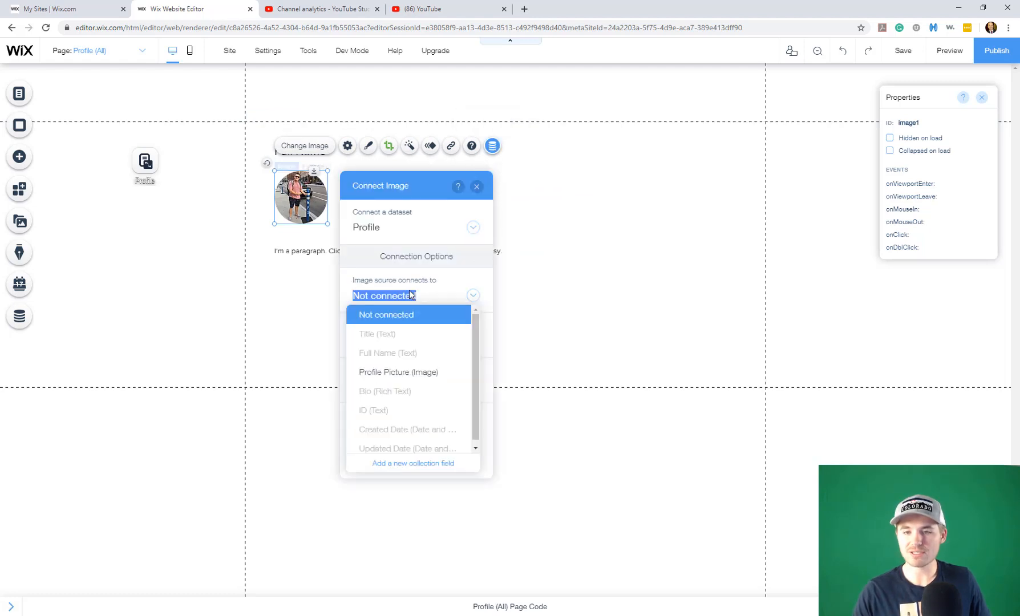
pyautogui.click(419, 371)
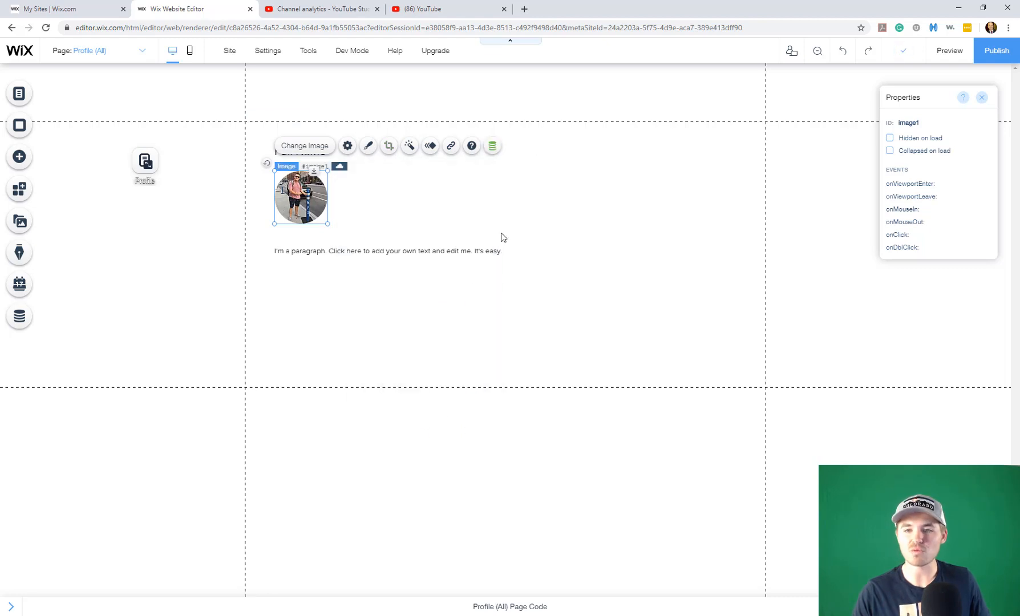
# Step: Connect the paragraph text below the photo to the Bio (Rich Text) field of the Profile dataset
pyautogui.click(388, 252)
pyautogui.click(374, 225)
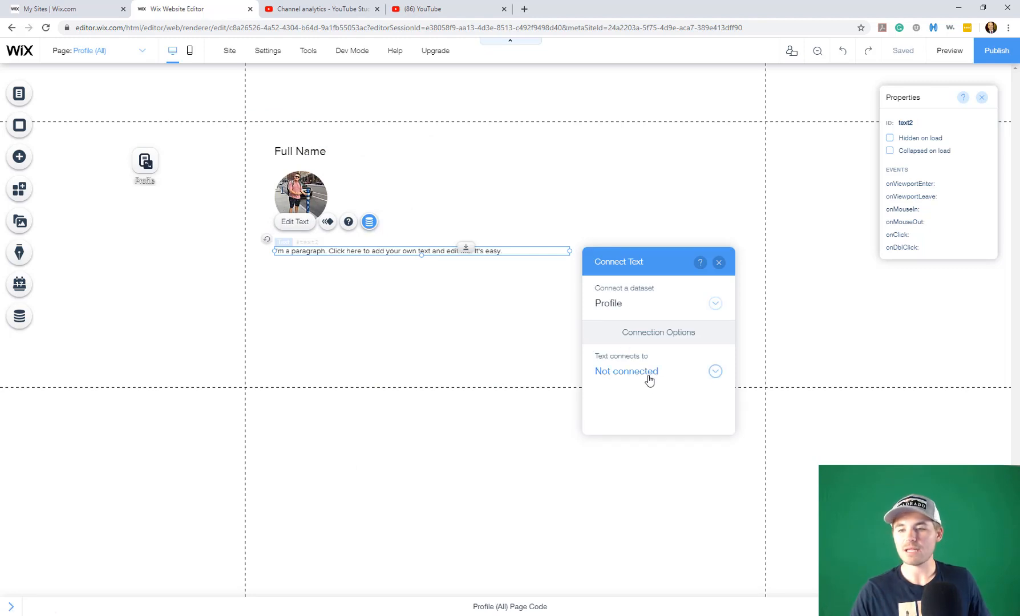
pyautogui.click(649, 373)
pyautogui.click(641, 369)
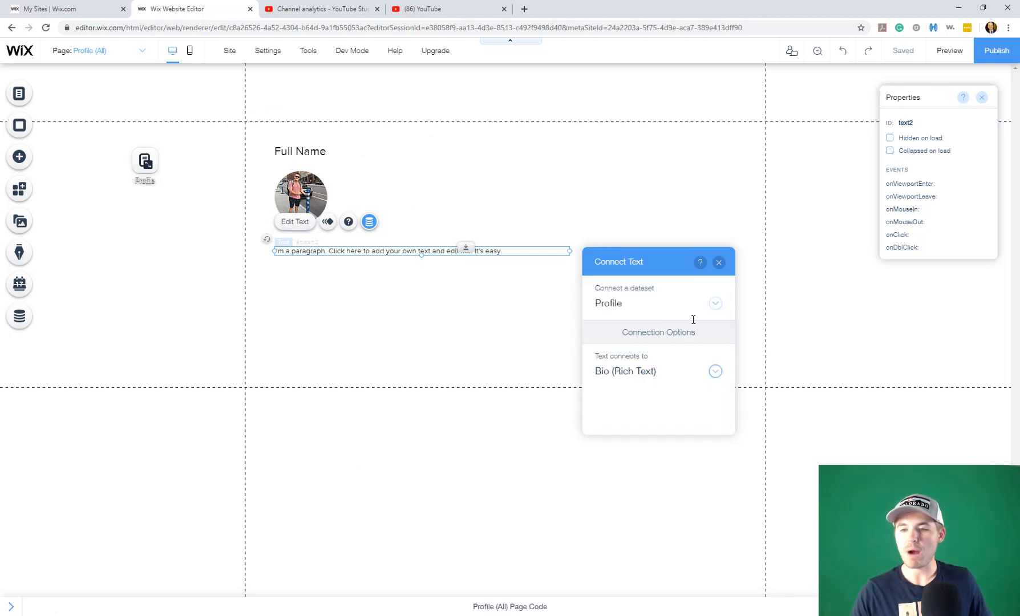
pyautogui.click(719, 263)
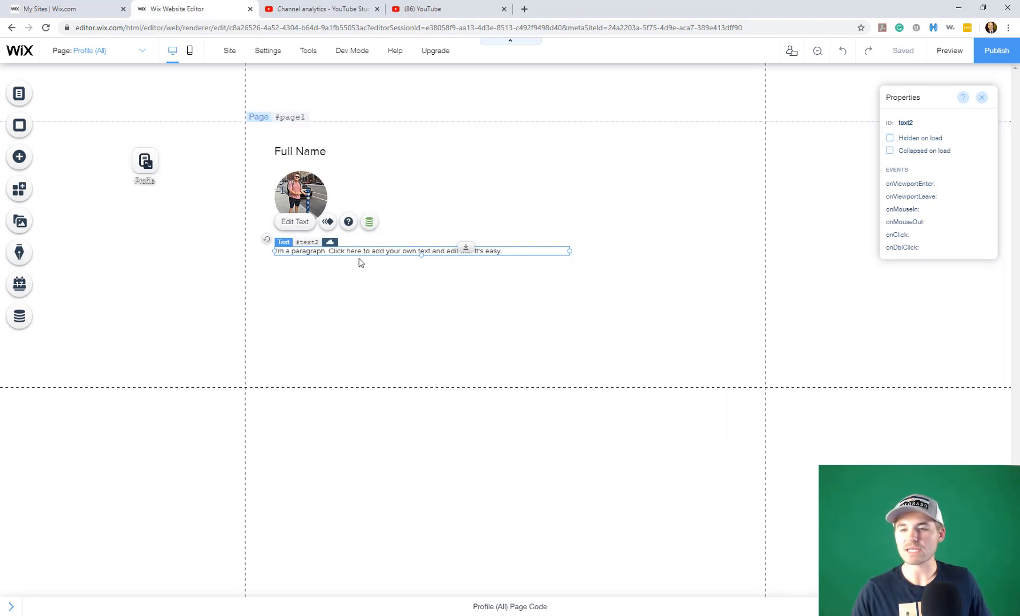
pyautogui.click(398, 334)
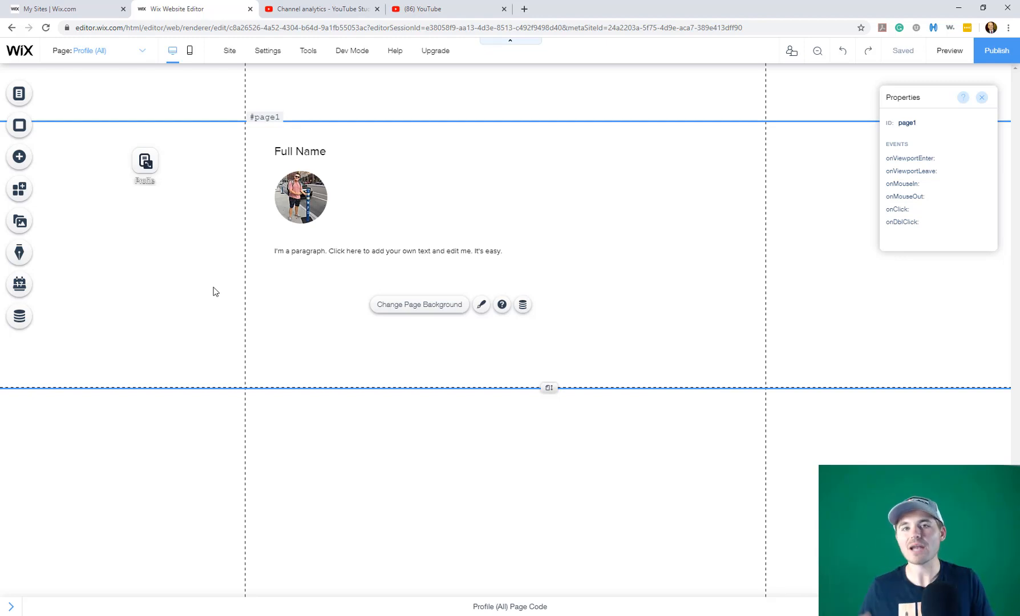
# Step: Switch to the HOME page and save the site
pyautogui.click(23, 95)
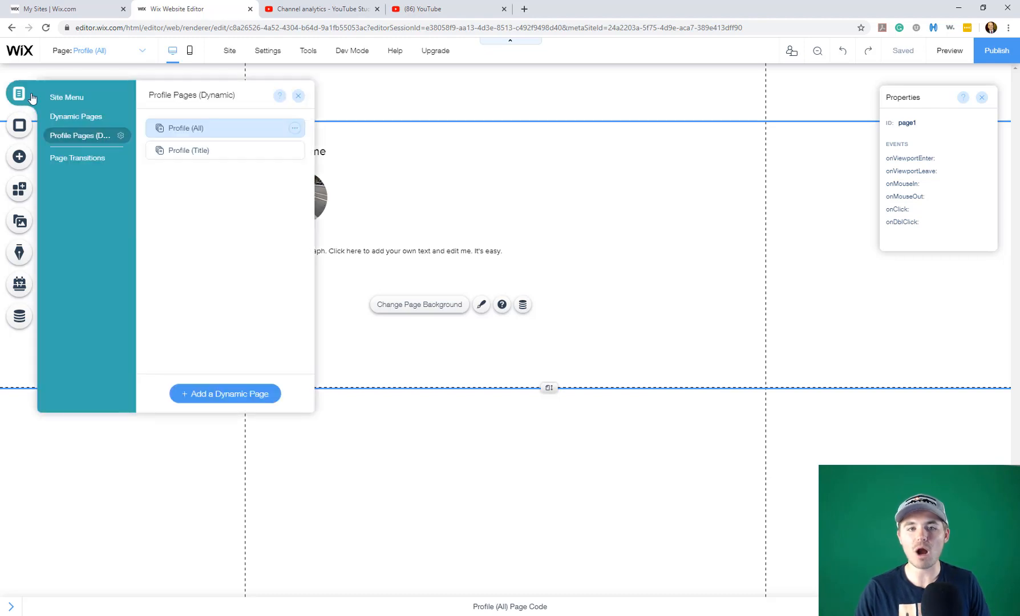
pyautogui.click(79, 98)
pyautogui.click(191, 128)
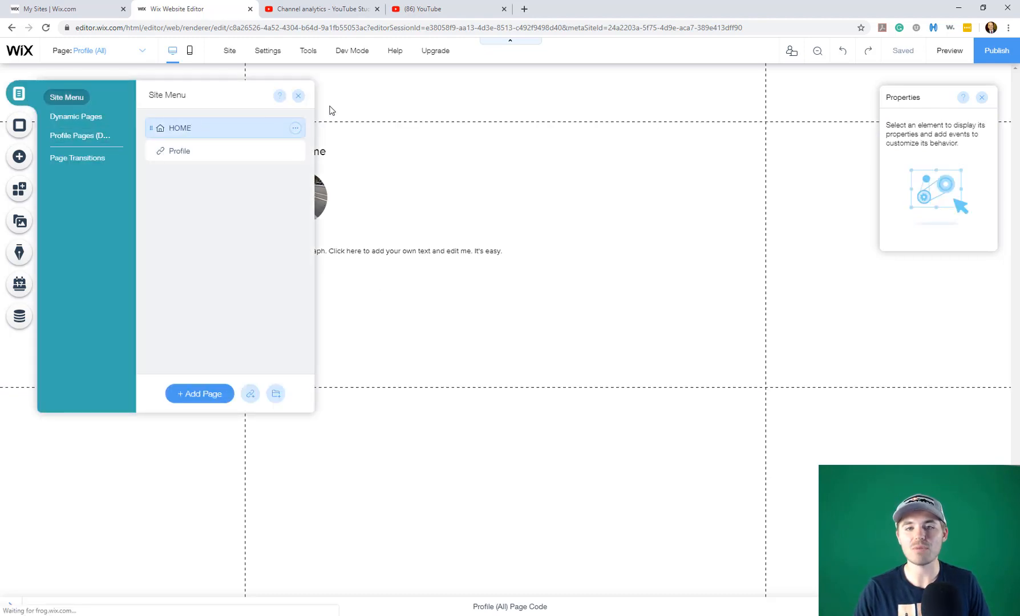
pyautogui.click(299, 97)
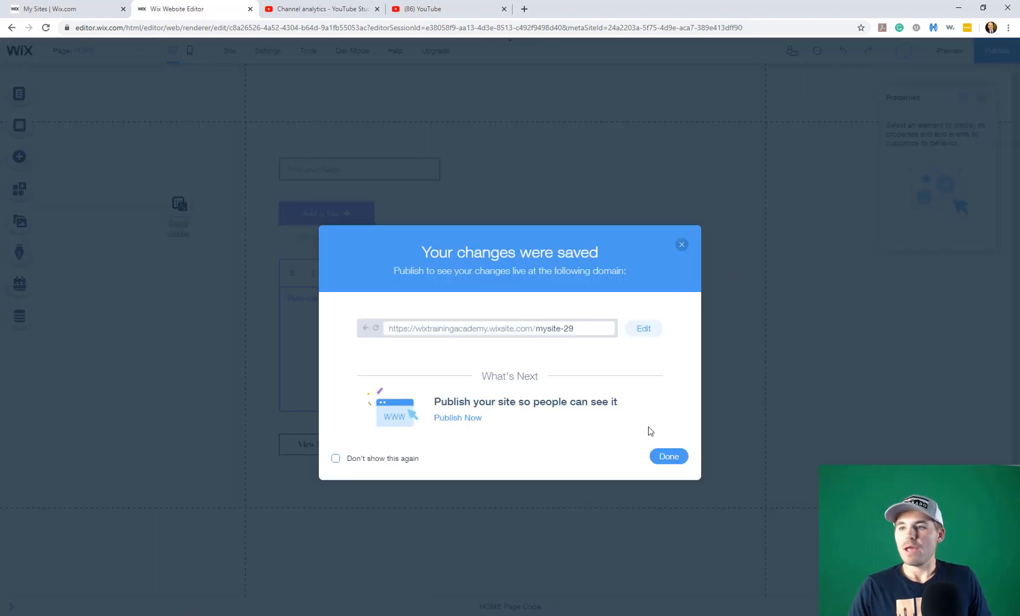
pyautogui.click(668, 455)
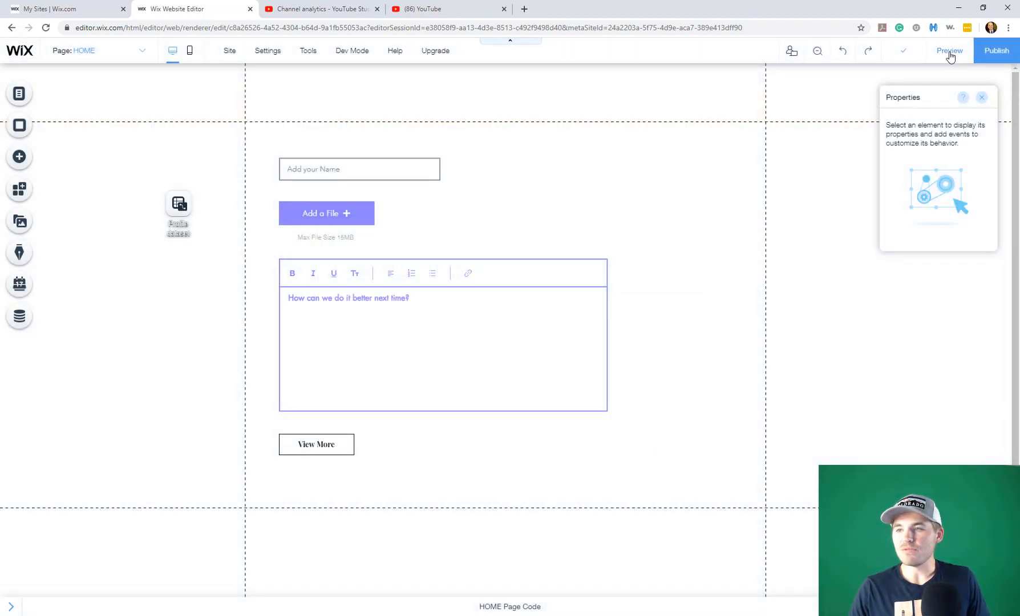
# Step: Preview the HOME page, fill in the person's full name and attach the image "5 Things You Dont Know About Wix" to the form
pyautogui.click(950, 57)
pyautogui.click(359, 199)
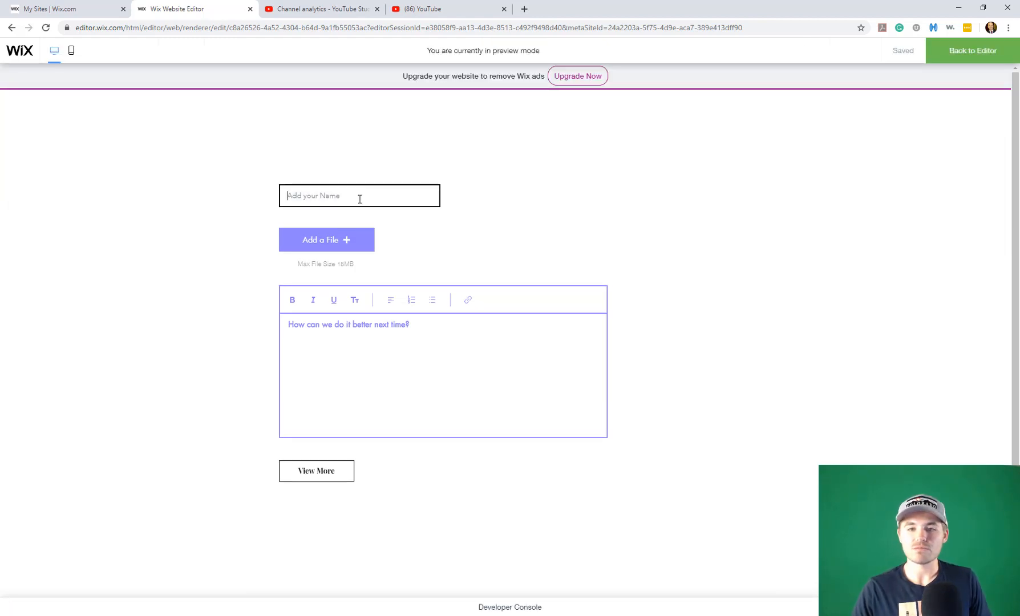
pyautogui.write('Michael')
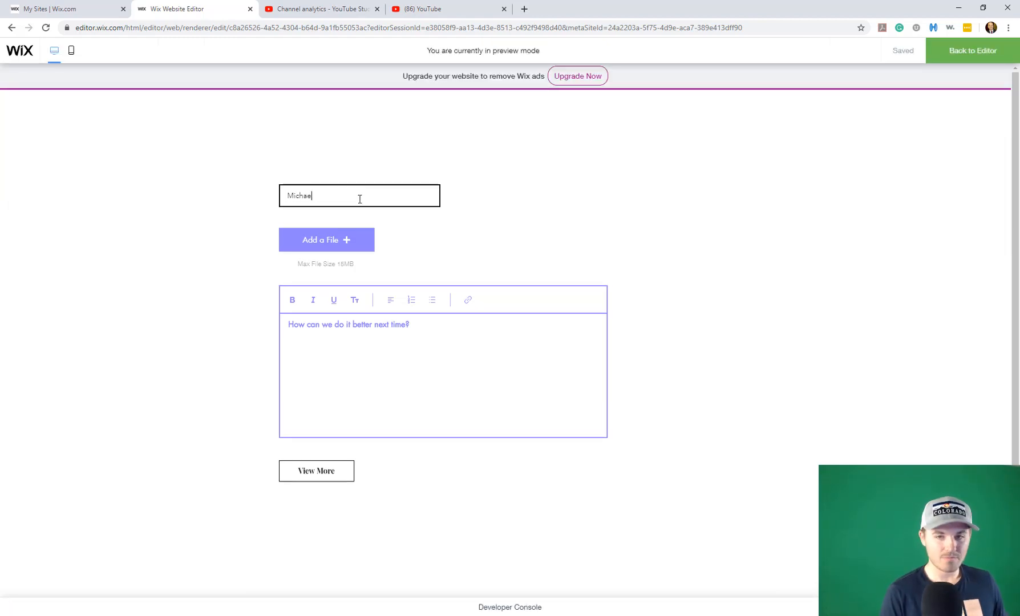
pyautogui.write(' Strauch')
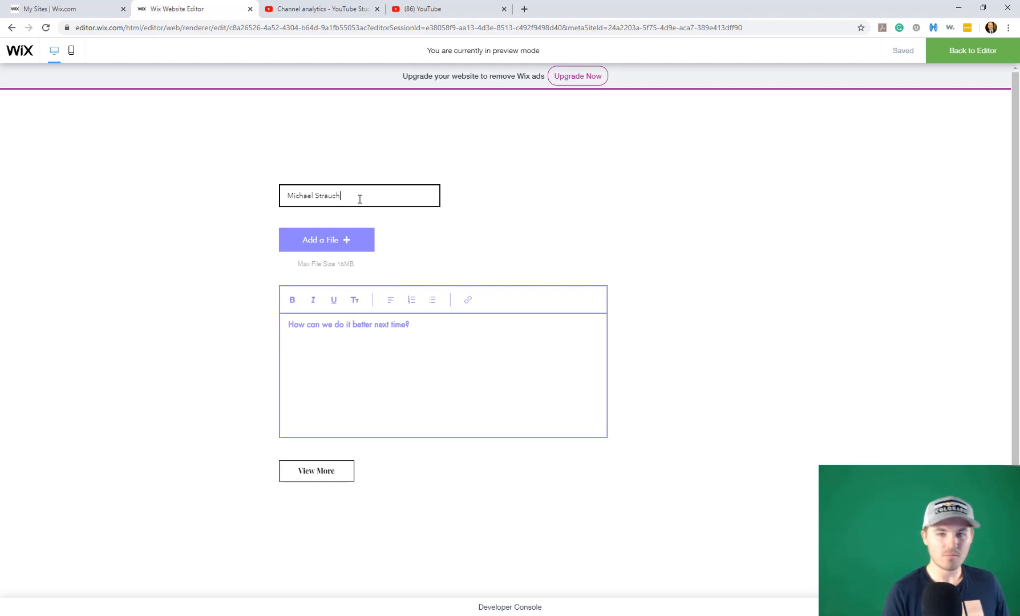
pyautogui.click(346, 242)
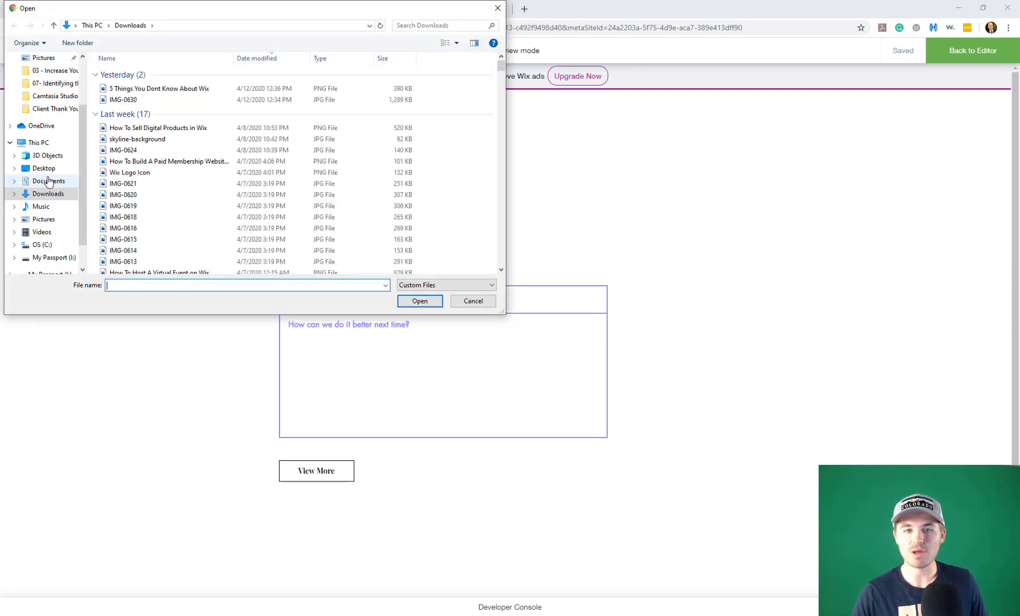
pyautogui.doubleClick(159, 88)
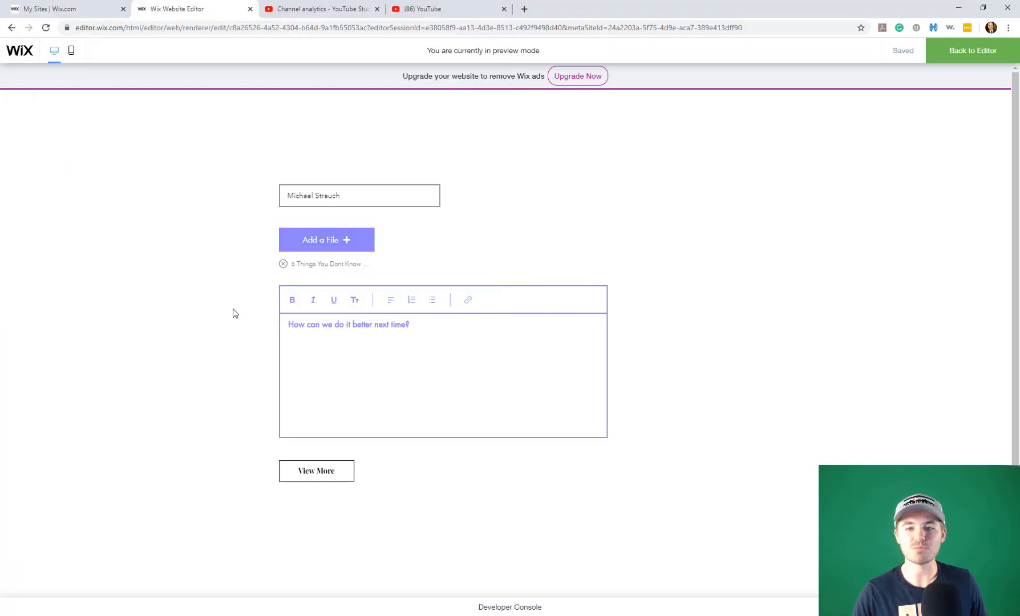
# Step: Write a bio with a "My name is" line ending in the person's initials, "I love creating content" and a bullet "Content", and submit the form
pyautogui.click(436, 362)
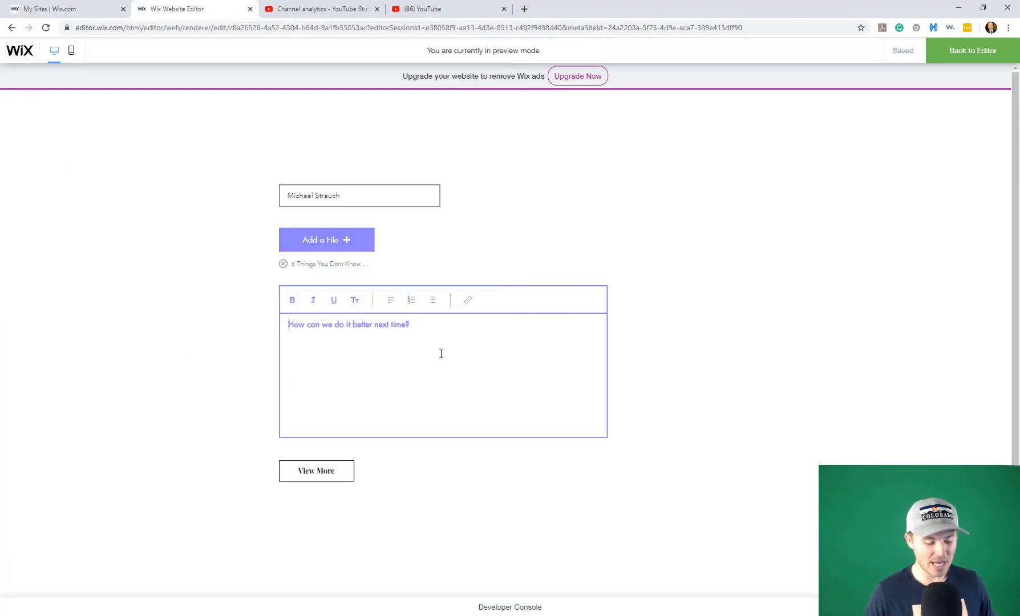
pyautogui.write('My name is ')
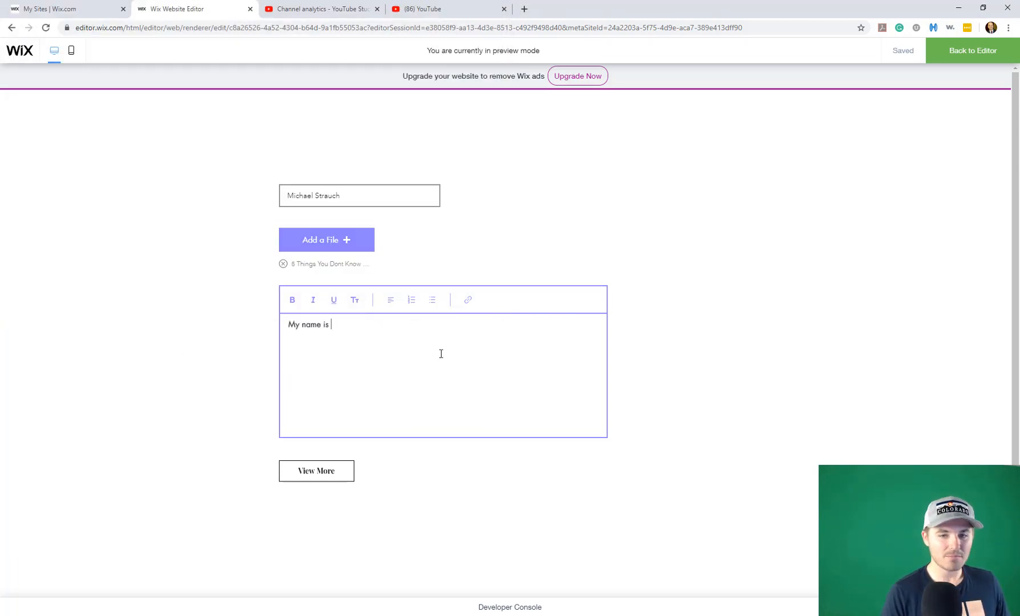
pyautogui.write('MPS')
pyautogui.press('Return')
pyautogui.press('Return')
pyautogui.write('I ')
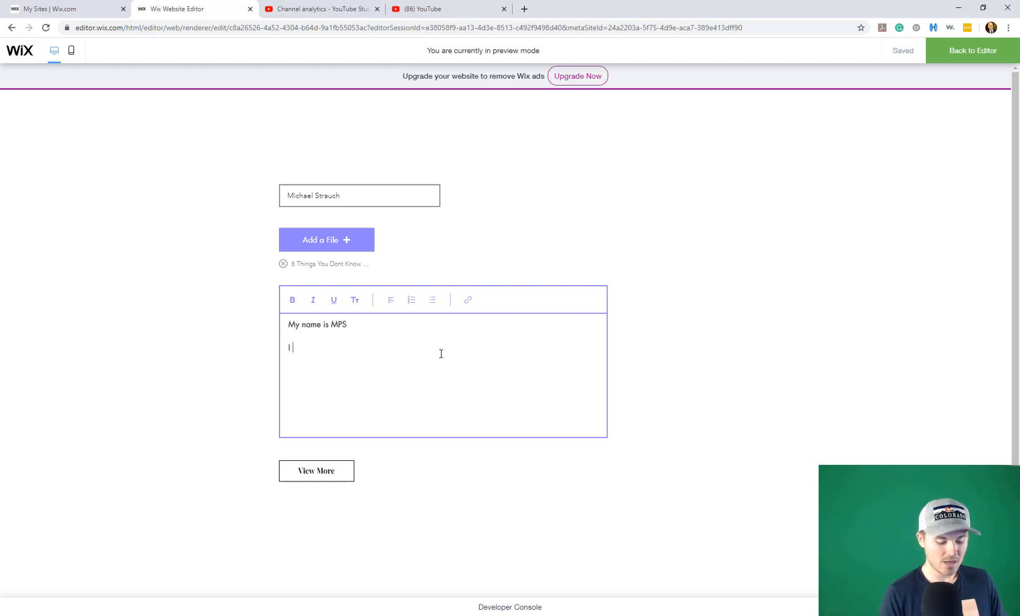
pyautogui.write('lo')
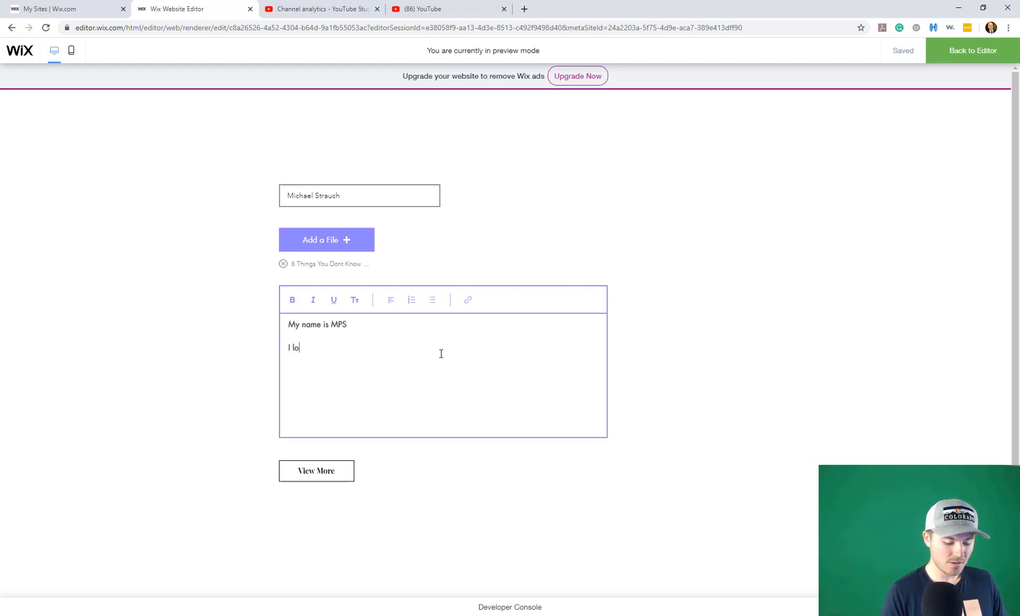
pyautogui.write('ve creattin')
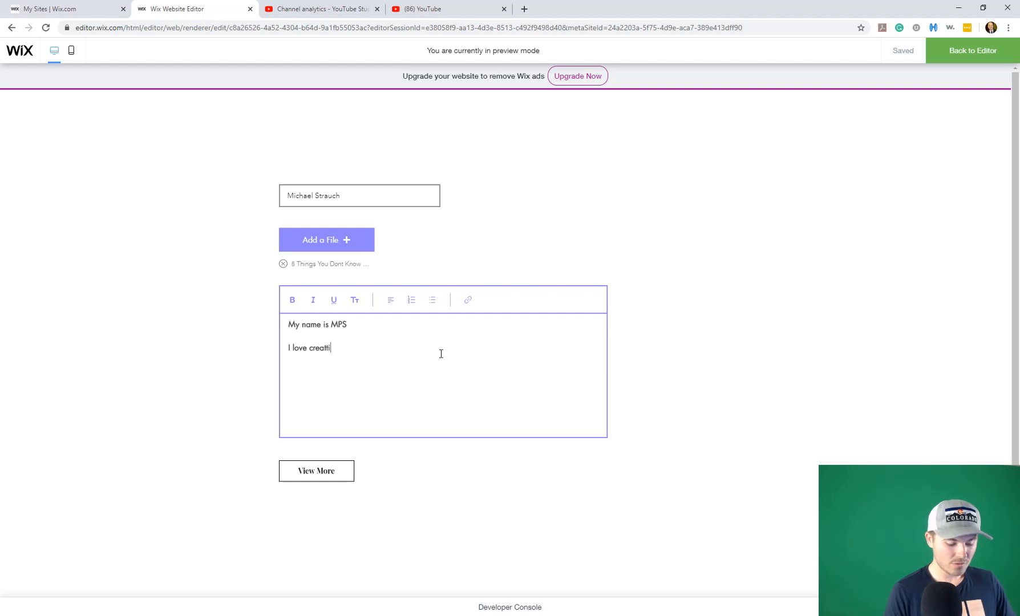
pyautogui.press('BackSpace')
pyautogui.press('BackSpace')
pyautogui.press('BackSpace')
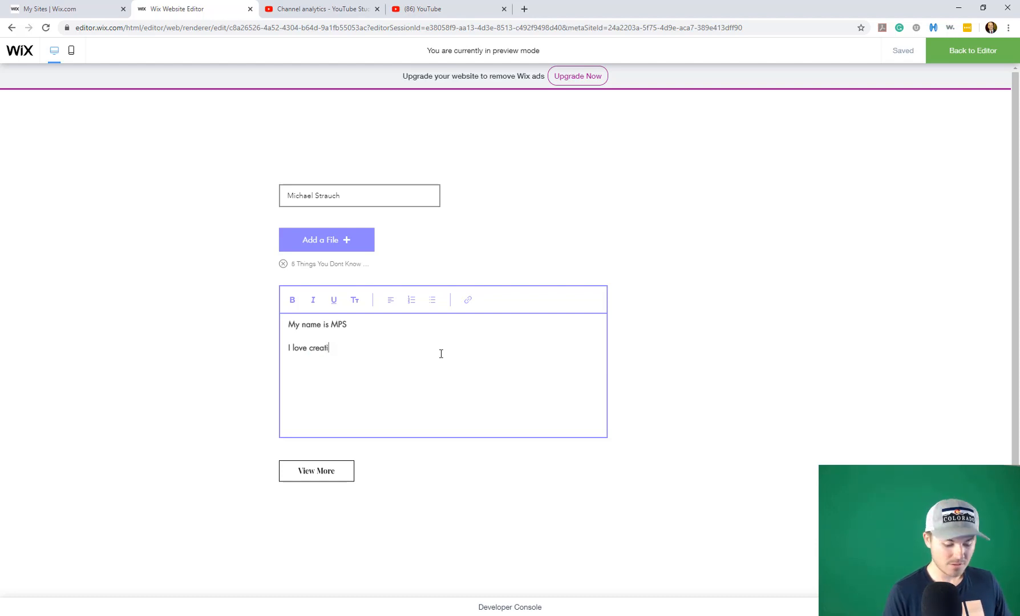
pyautogui.write('ing content')
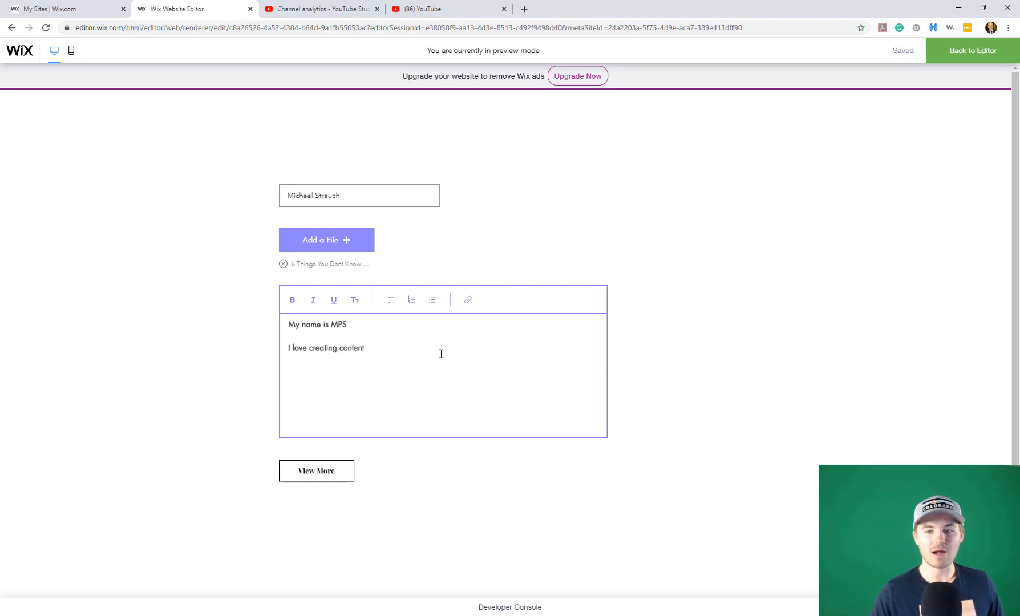
pyautogui.click(428, 303)
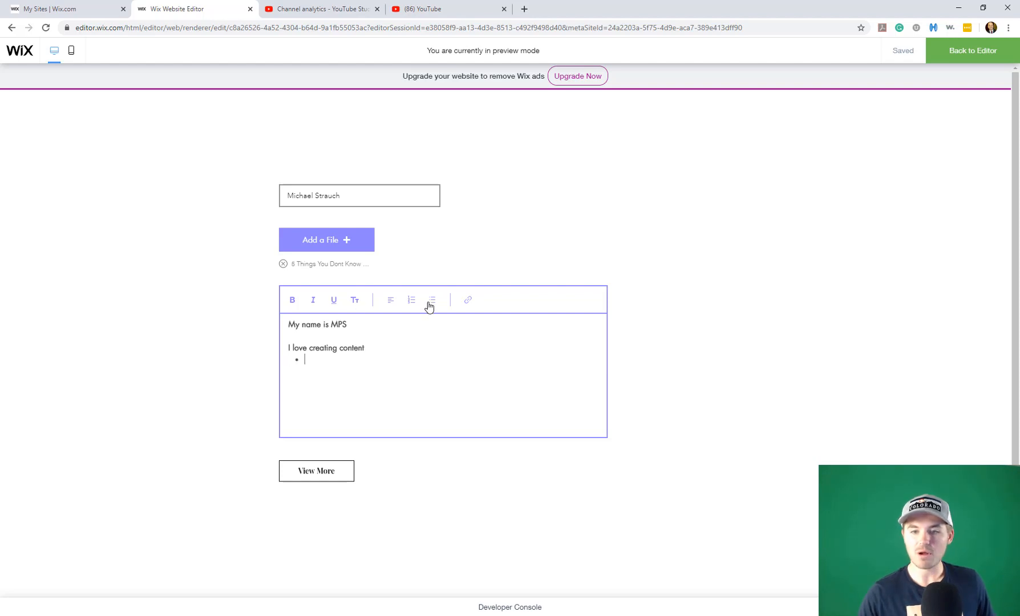
pyautogui.write('Content')
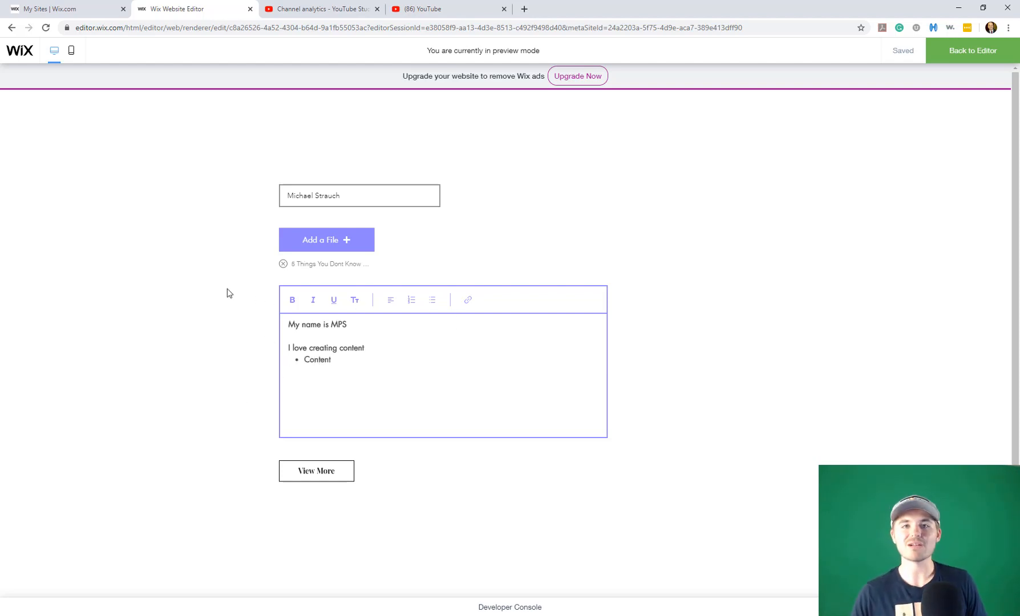
pyautogui.click(318, 474)
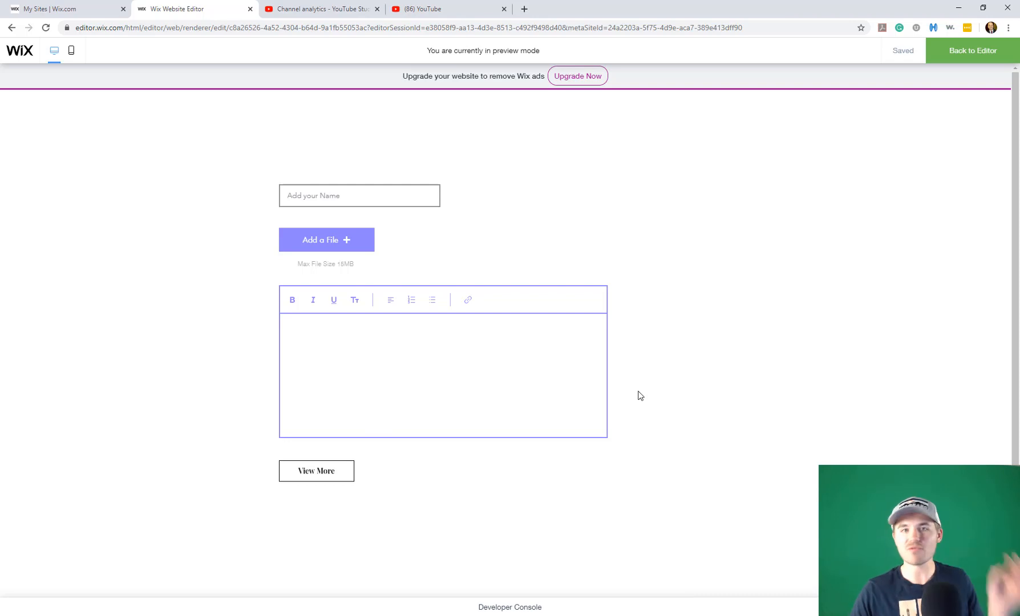
# Step: Leave the preview and open the Profile (All) dynamic page for editing
pyautogui.click(972, 57)
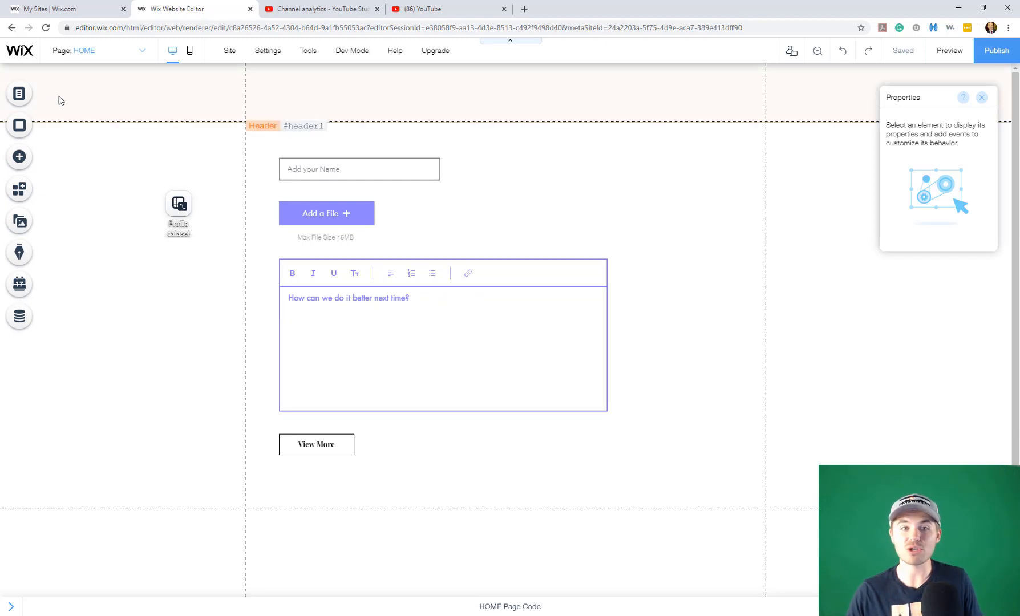
pyautogui.click(19, 94)
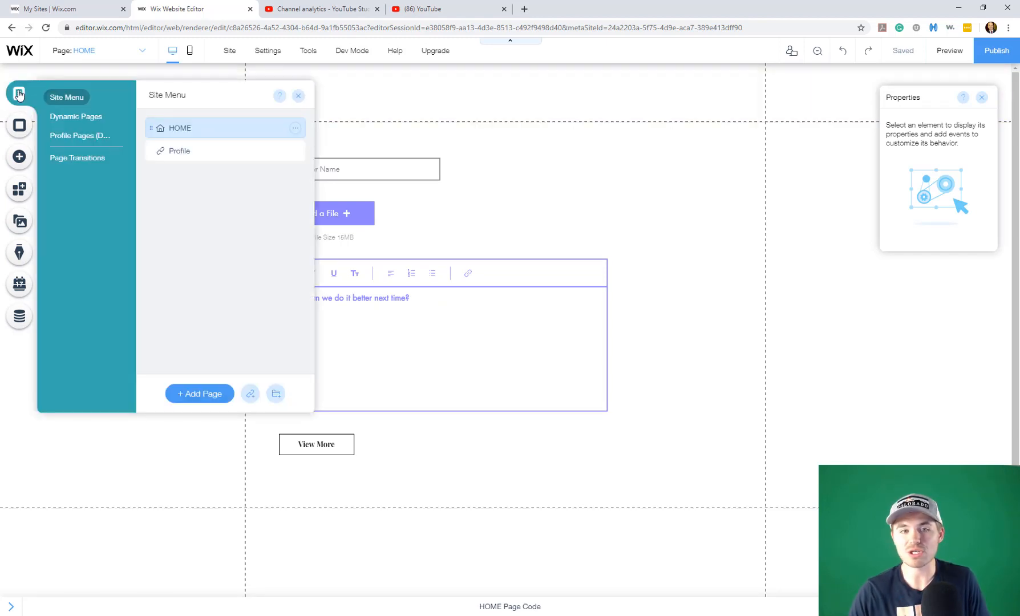
pyautogui.click(86, 117)
pyautogui.click(85, 137)
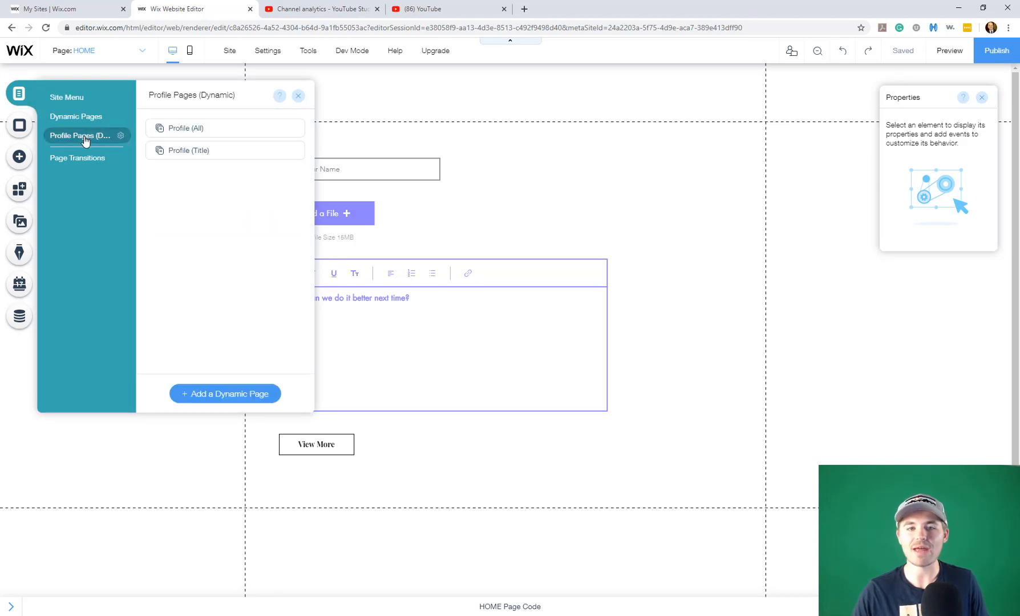
pyautogui.click(193, 128)
pyautogui.click(298, 97)
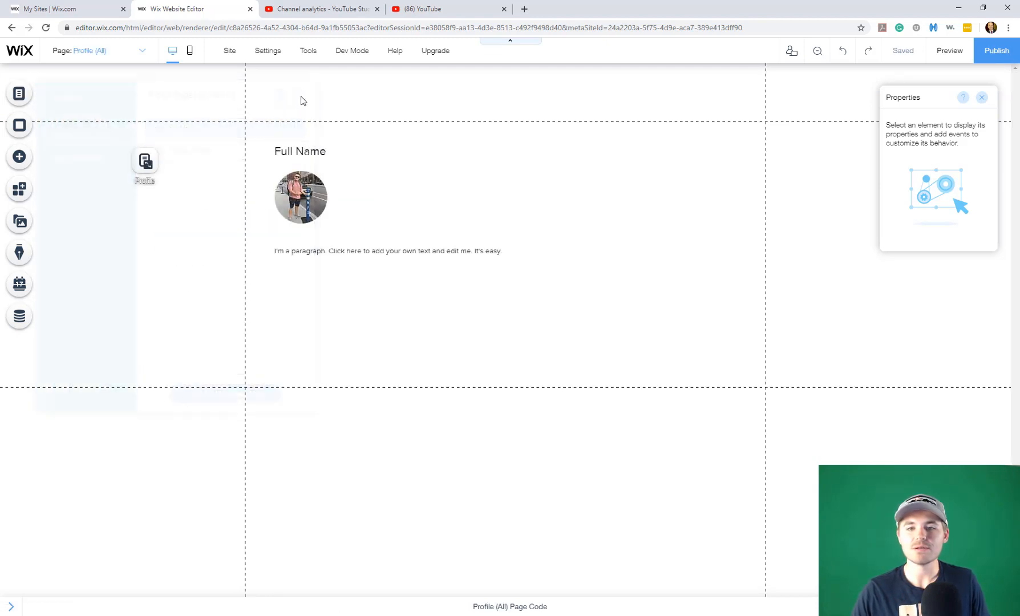